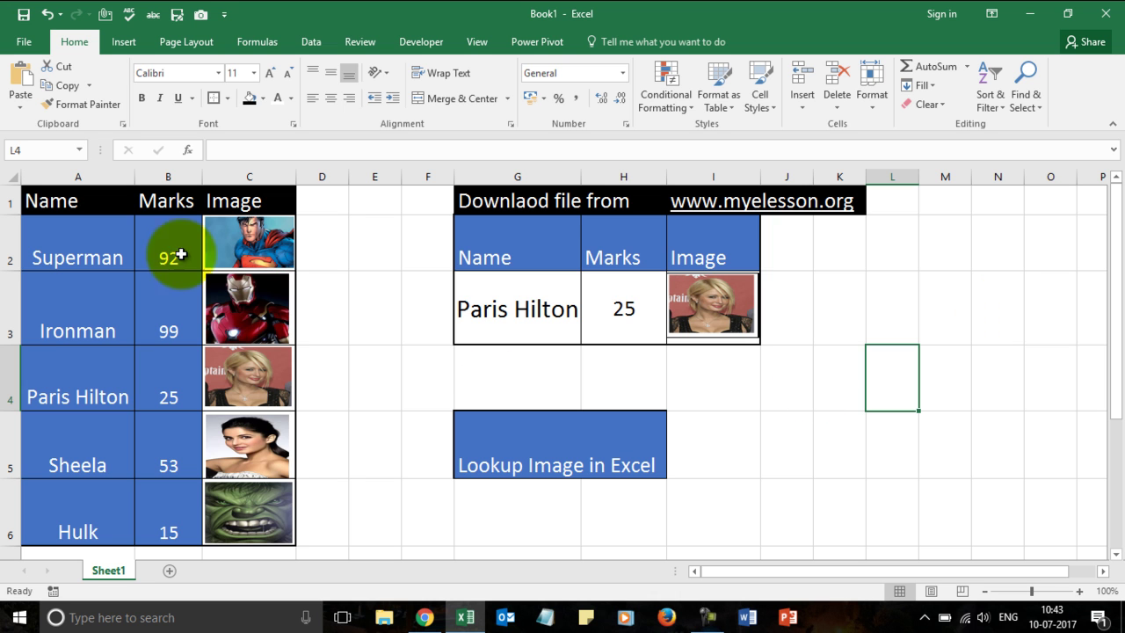
Cycle G3's name dropdown through Superman and Ironman, ending on Hulk with marks 15
{"action": "left_click", "coordinate": [519, 306]}
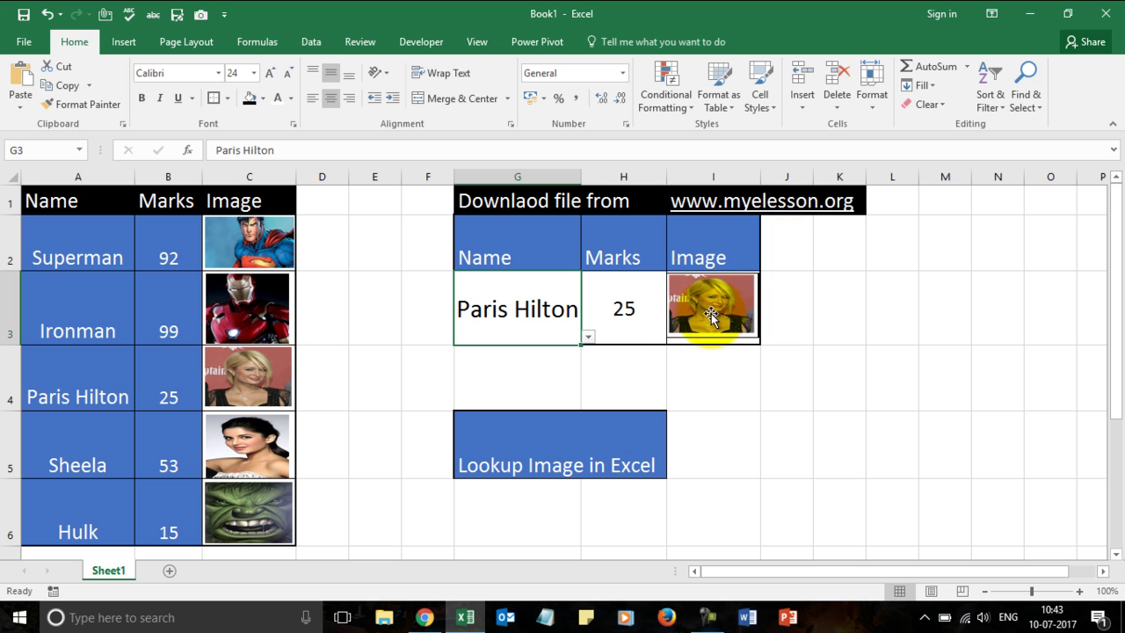
{"action": "left_click", "coordinate": [588, 336]}
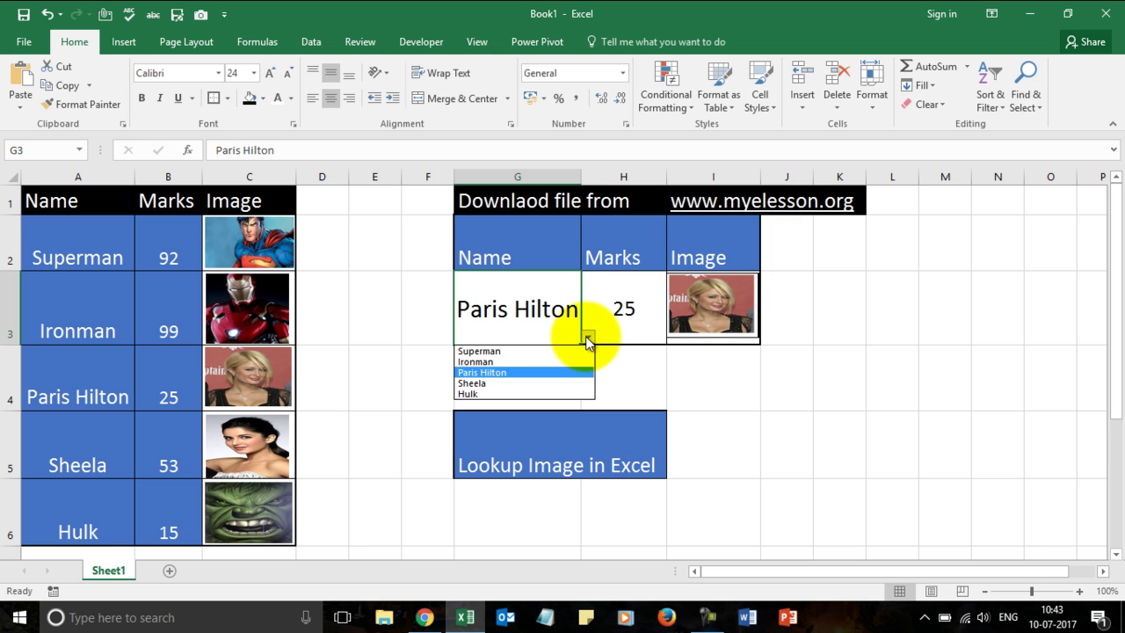
{"action": "left_click", "coordinate": [543, 352]}
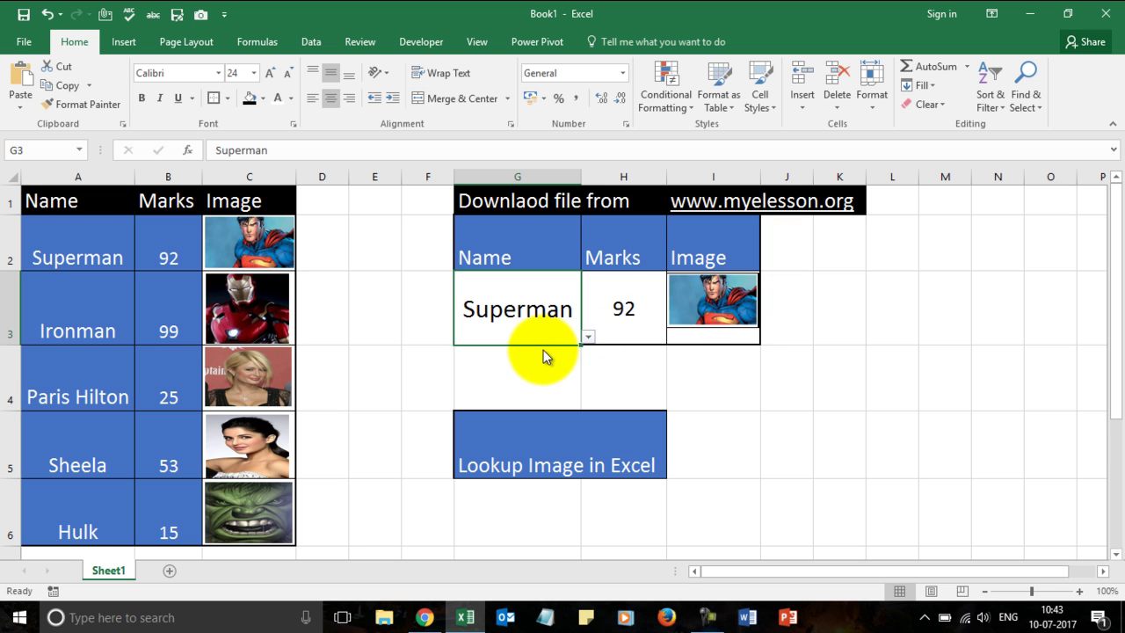
{"action": "left_click", "coordinate": [588, 337]}
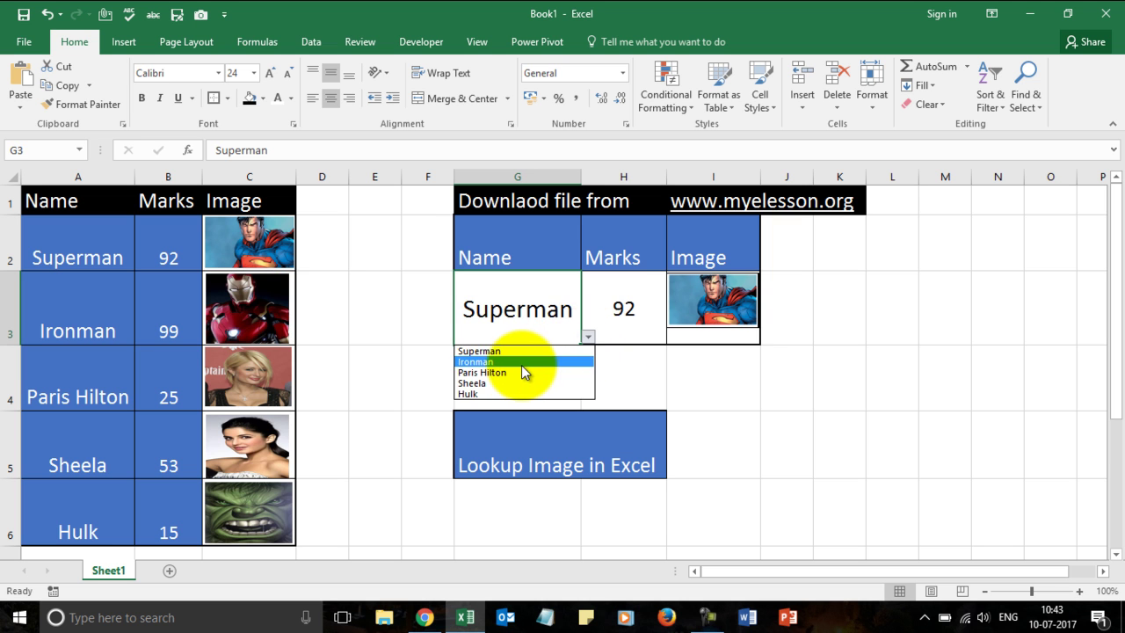
{"action": "left_click", "coordinate": [521, 363]}
{"action": "left_click", "coordinate": [588, 337]}
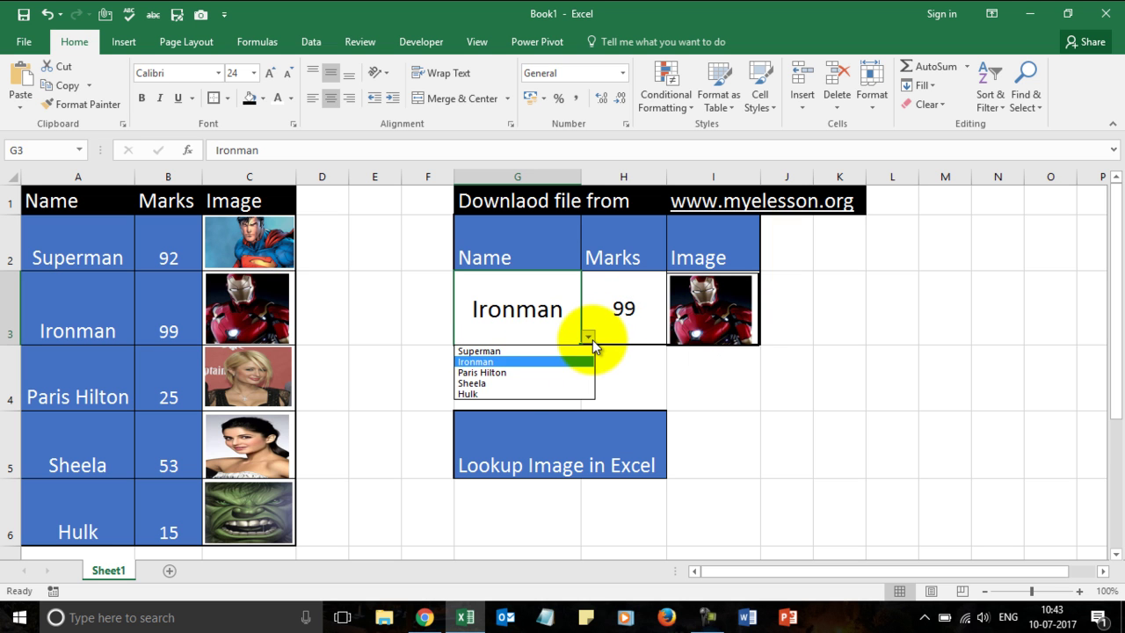
{"action": "left_click", "coordinate": [511, 392]}
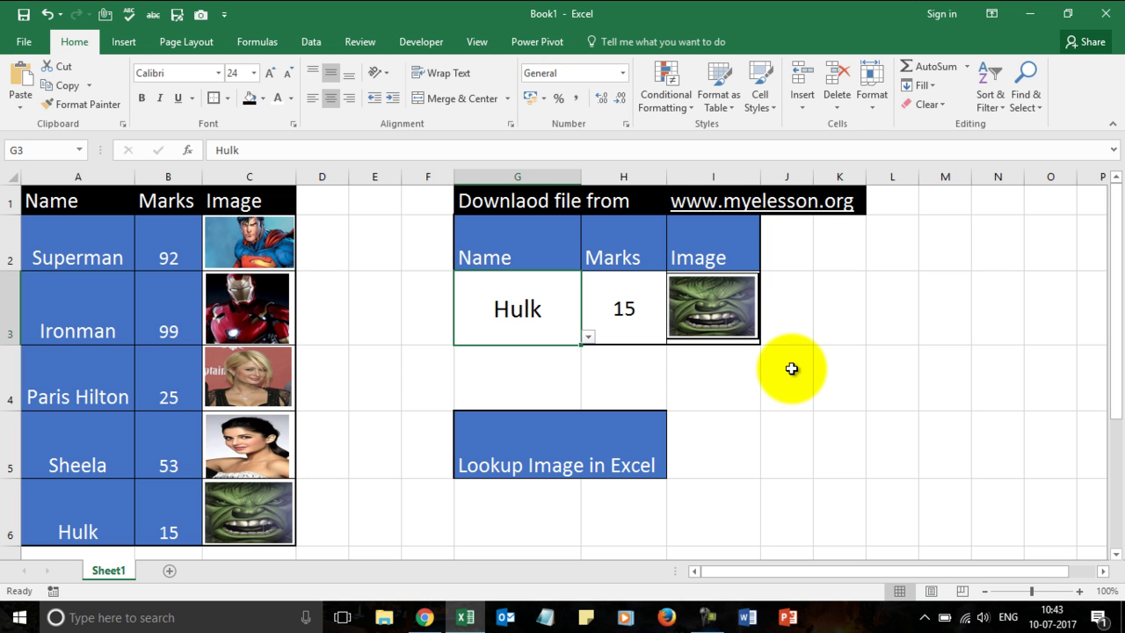
Fix the 'Downlaod' typo in heading G1 so it reads 'Download file from'
{"action": "left_click", "coordinate": [517, 202]}
{"action": "double_click", "coordinate": [524, 204]}
{"action": "key", "text": "BackSpace"}
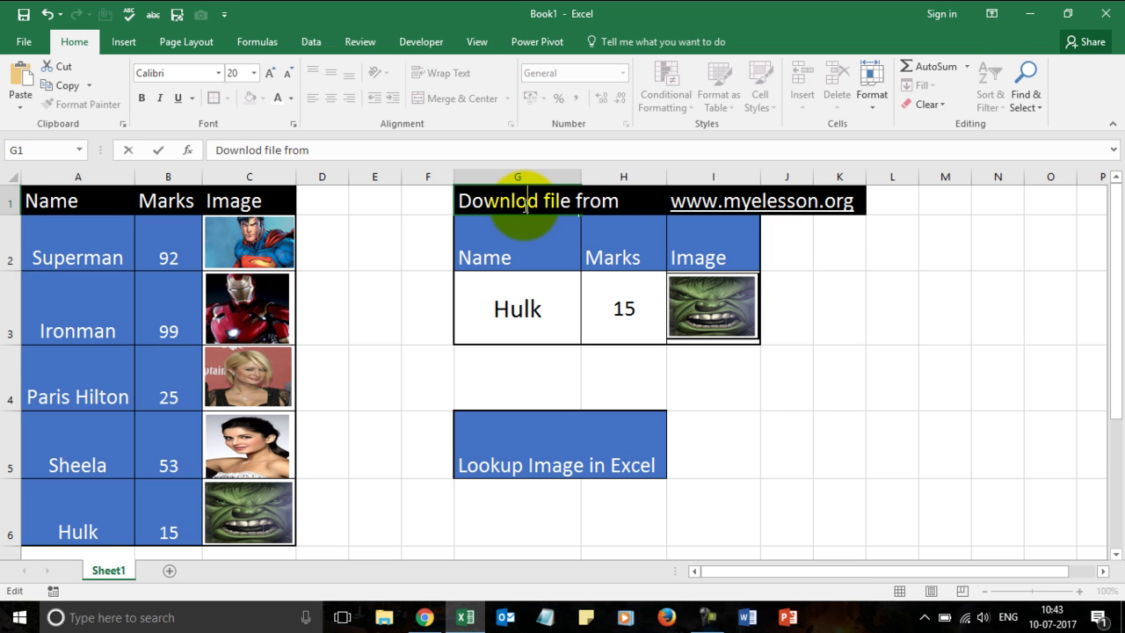
{"action": "type", "text": "a"}
{"action": "key", "text": "Return"}
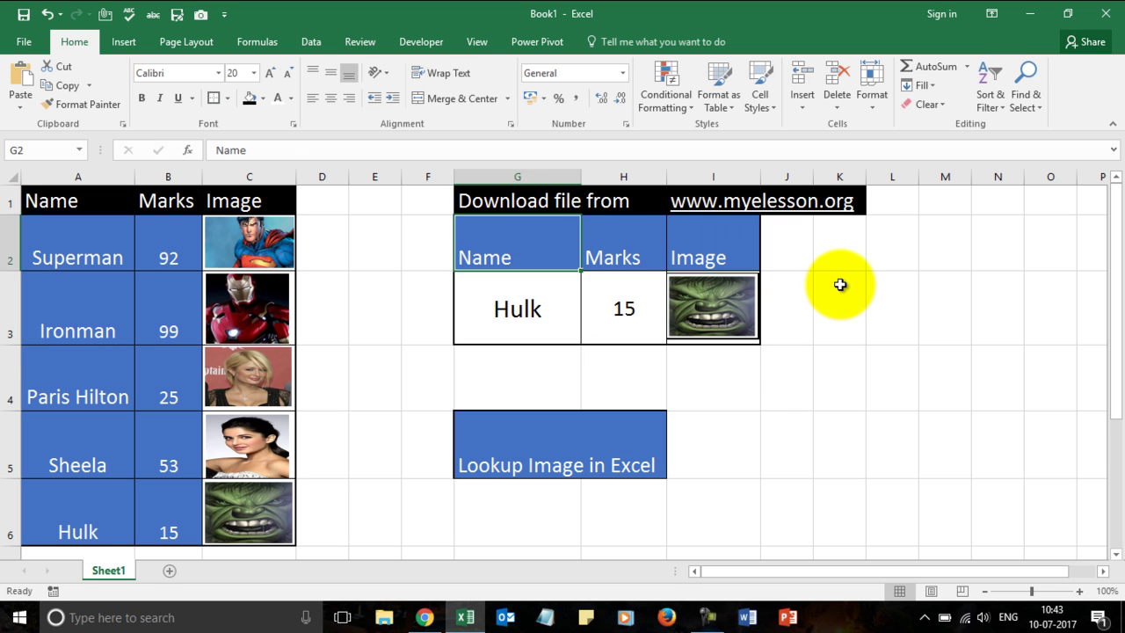
{"action": "left_click", "coordinate": [835, 277]}
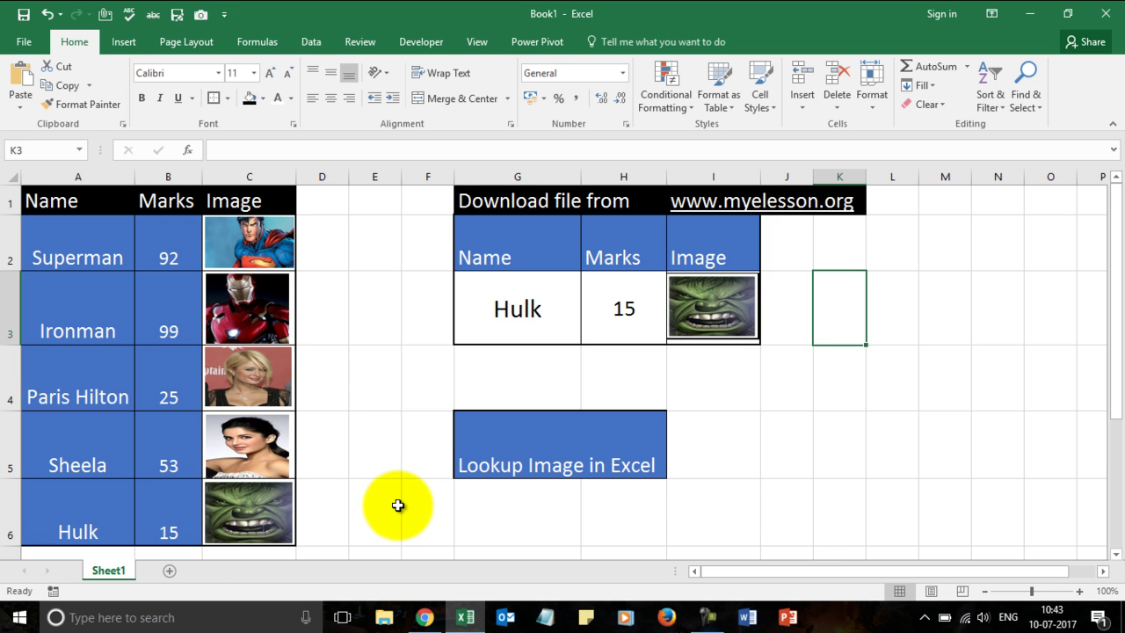
Choose Superman from G3's dropdown so the lookup returns marks 92
{"action": "left_click", "coordinate": [534, 303]}
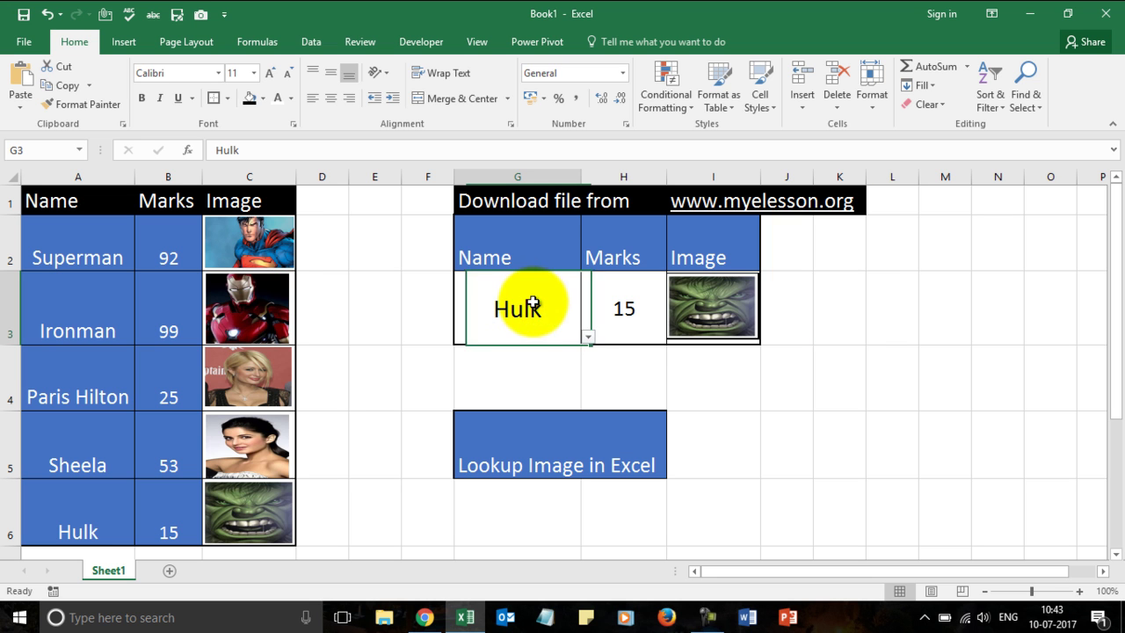
{"action": "left_click", "coordinate": [588, 337]}
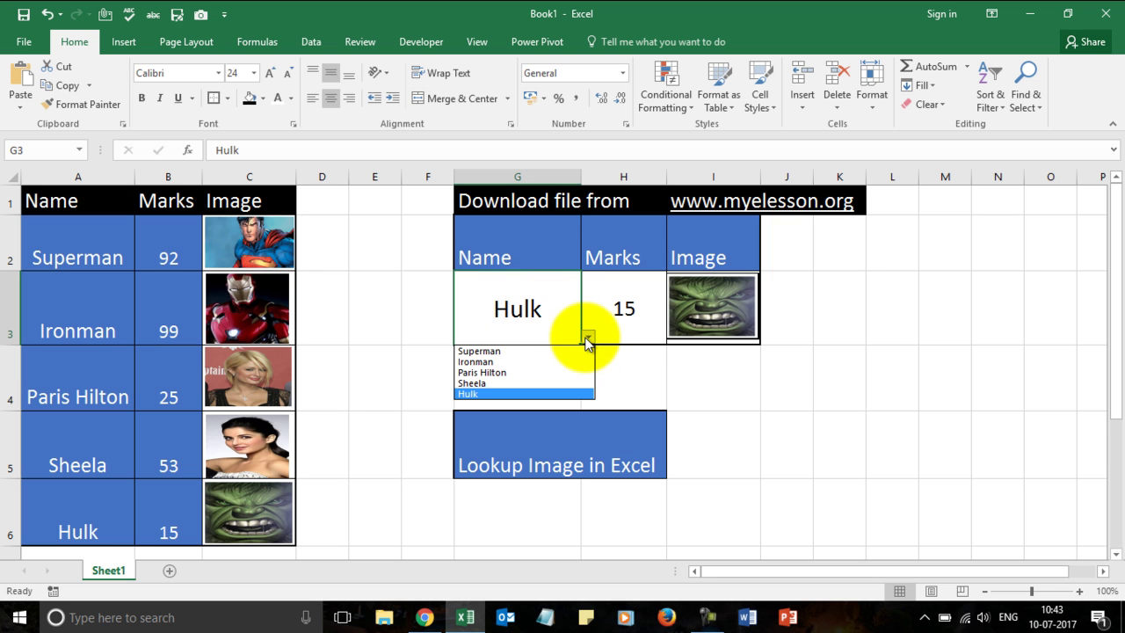
{"action": "left_click", "coordinate": [516, 353]}
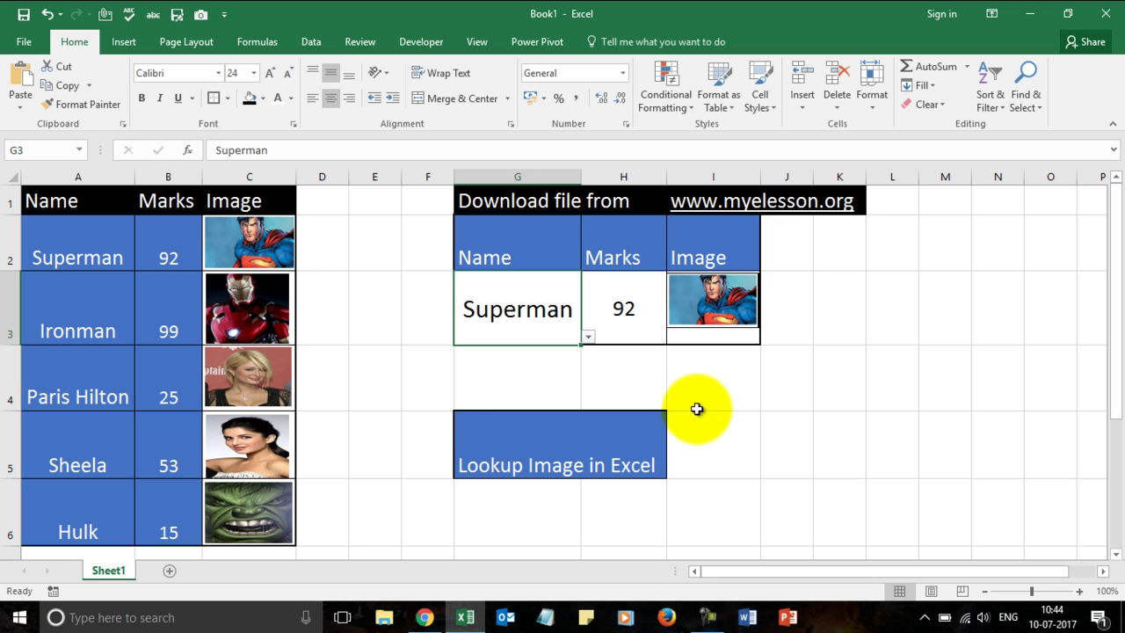
{"action": "left_click", "coordinate": [587, 336]}
{"action": "left_click", "coordinate": [515, 354]}
Inspect H3's INDEX/MATCH formula and the I3 picture's =Picure link
{"action": "left_click", "coordinate": [626, 318]}
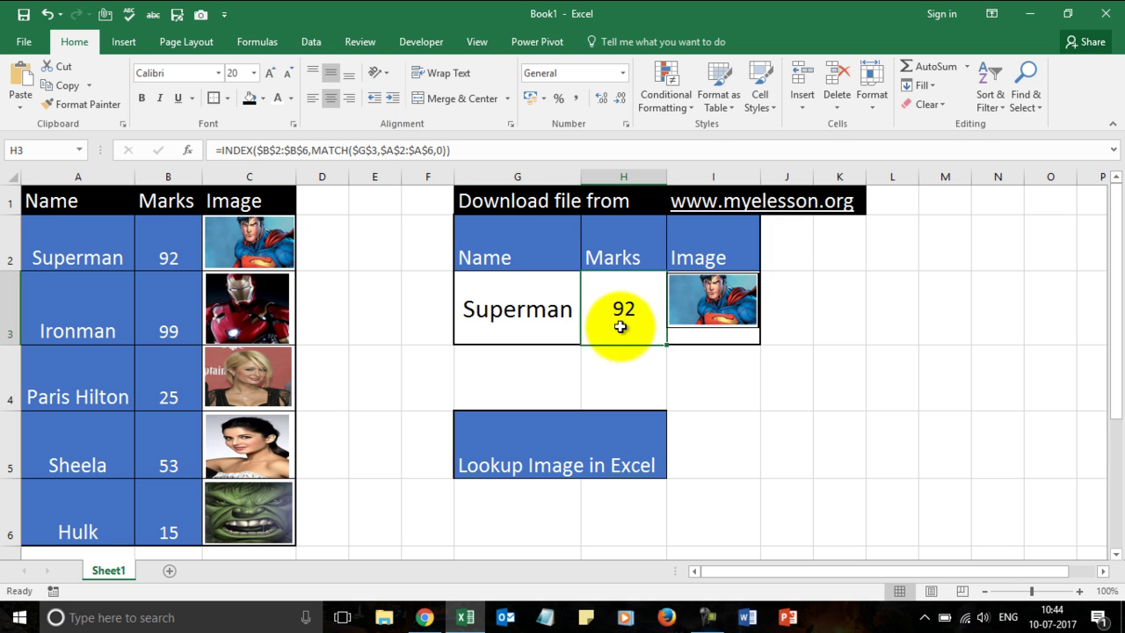
{"action": "left_click", "coordinate": [771, 390]}
{"action": "left_click", "coordinate": [707, 311]}
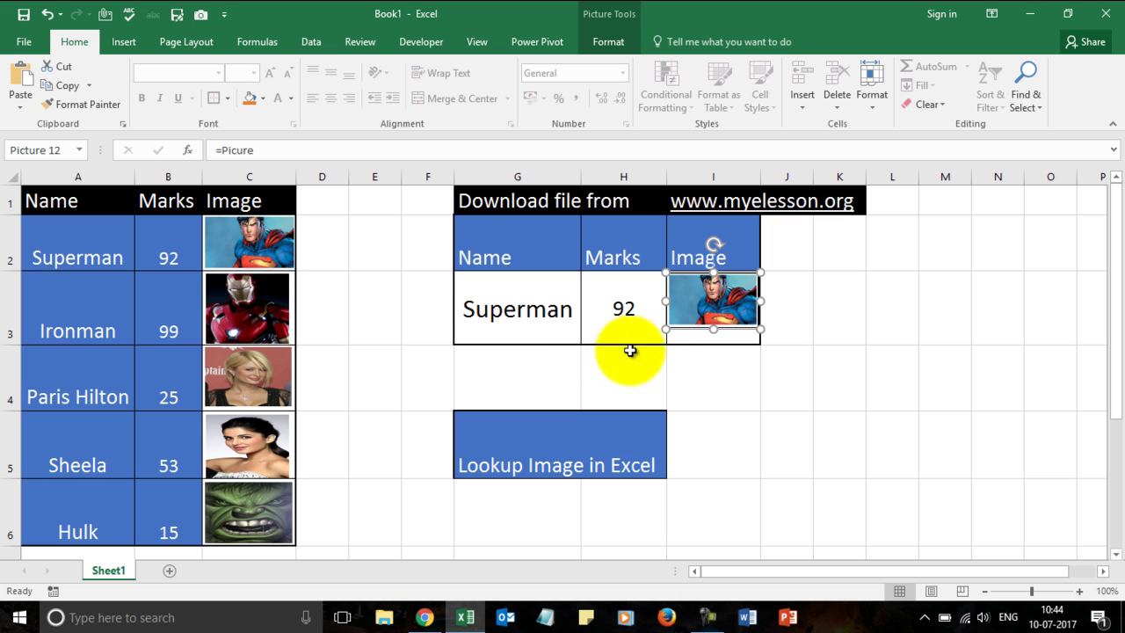
{"action": "left_click", "coordinate": [710, 381]}
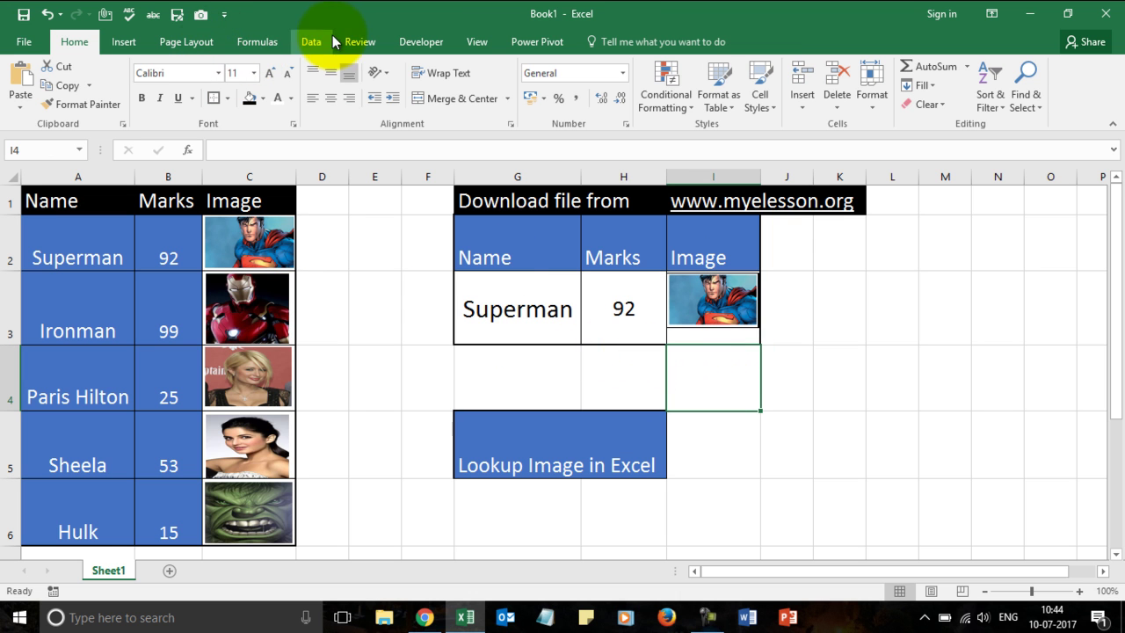
Clear the 'Lookup Image in Excel' text and remove trial entries (0, 1, Superman) from G5
{"action": "left_click", "coordinate": [257, 42]}
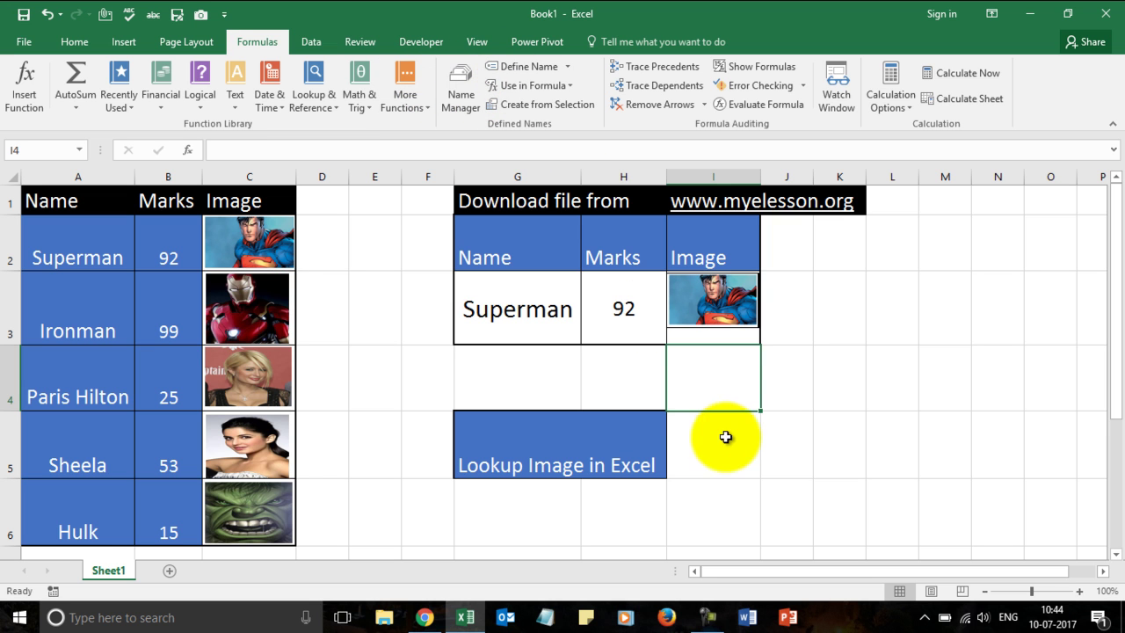
{"action": "left_click_drag", "start_coordinate": [723, 434], "coordinate": [682, 425]}
{"action": "key", "text": "Delete"}
{"action": "type", "text": "0"}
{"action": "key", "text": "Down"}
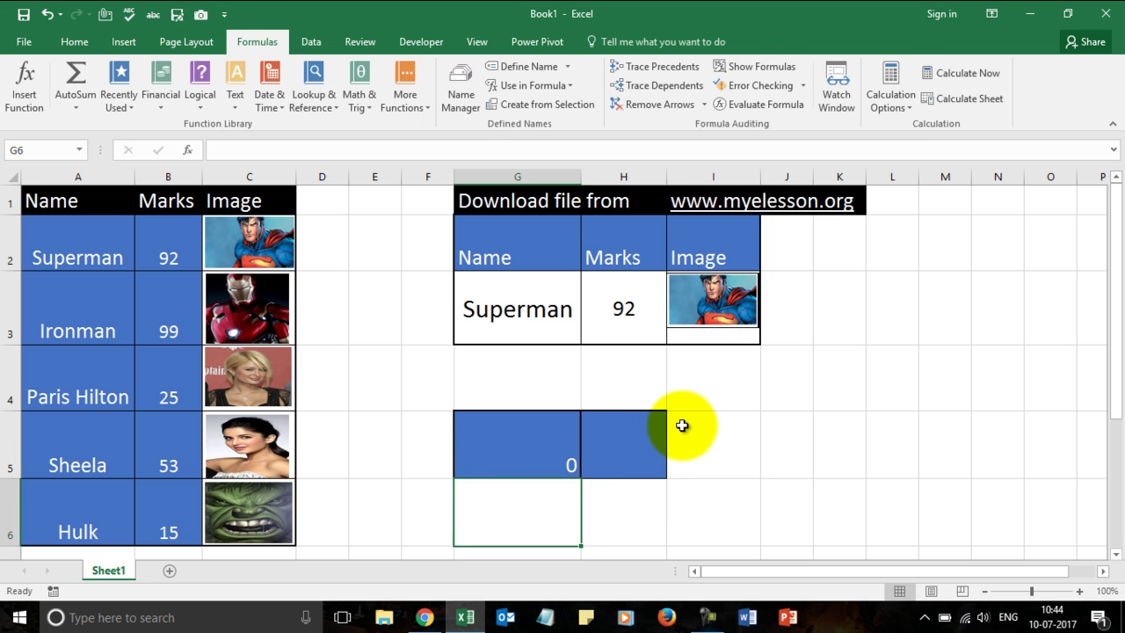
{"action": "type", "text": "1"}
{"action": "key", "text": "Escape"}
{"action": "key", "text": "Up"}
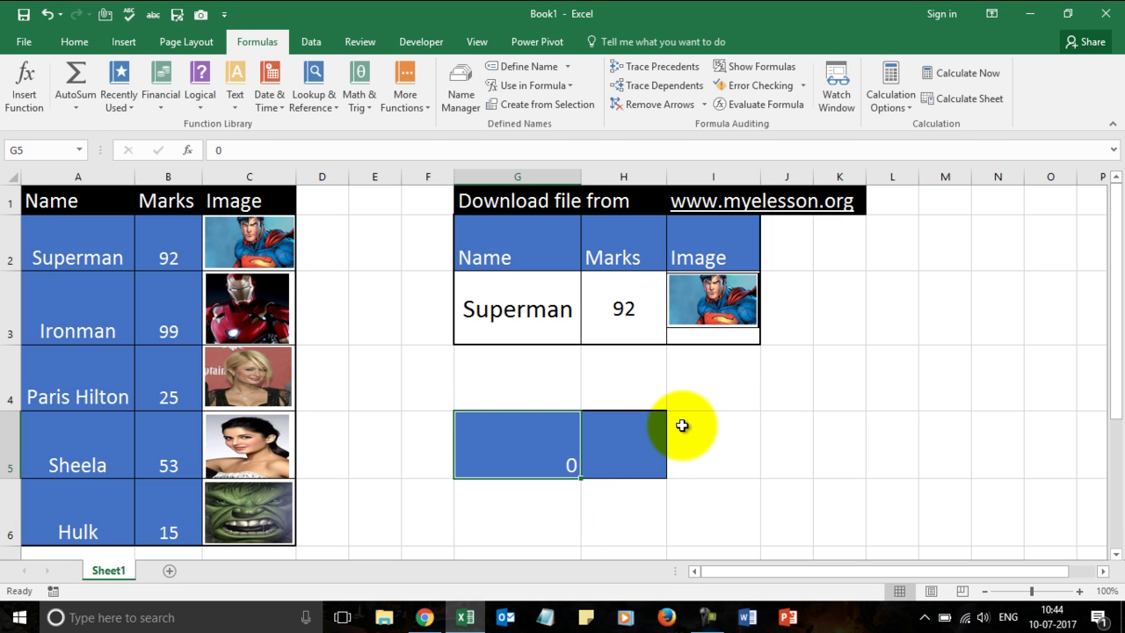
{"action": "type", "text": "Supe"}
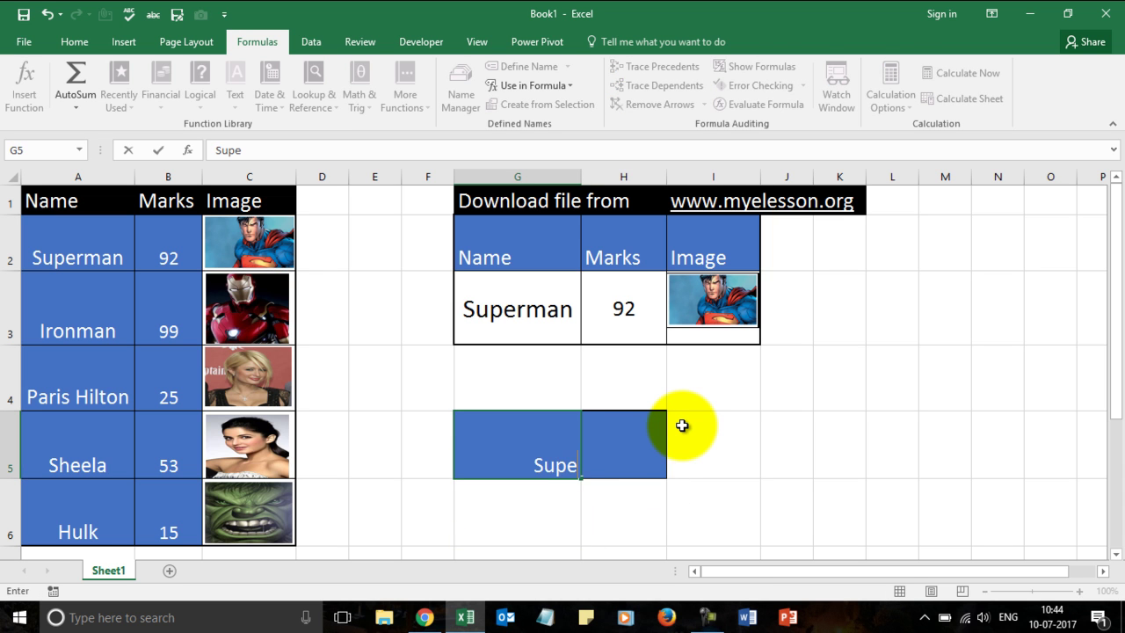
{"action": "type", "text": "rman"}
{"action": "key", "text": "Right"}
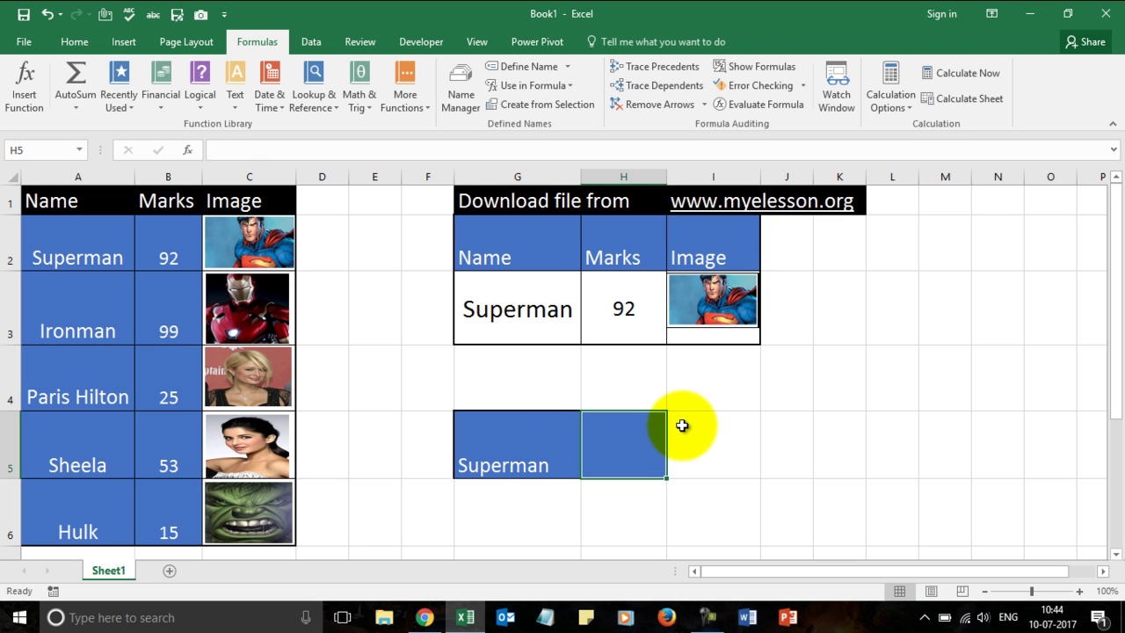
{"action": "key", "text": "Left"}
{"action": "key", "text": "Delete"}
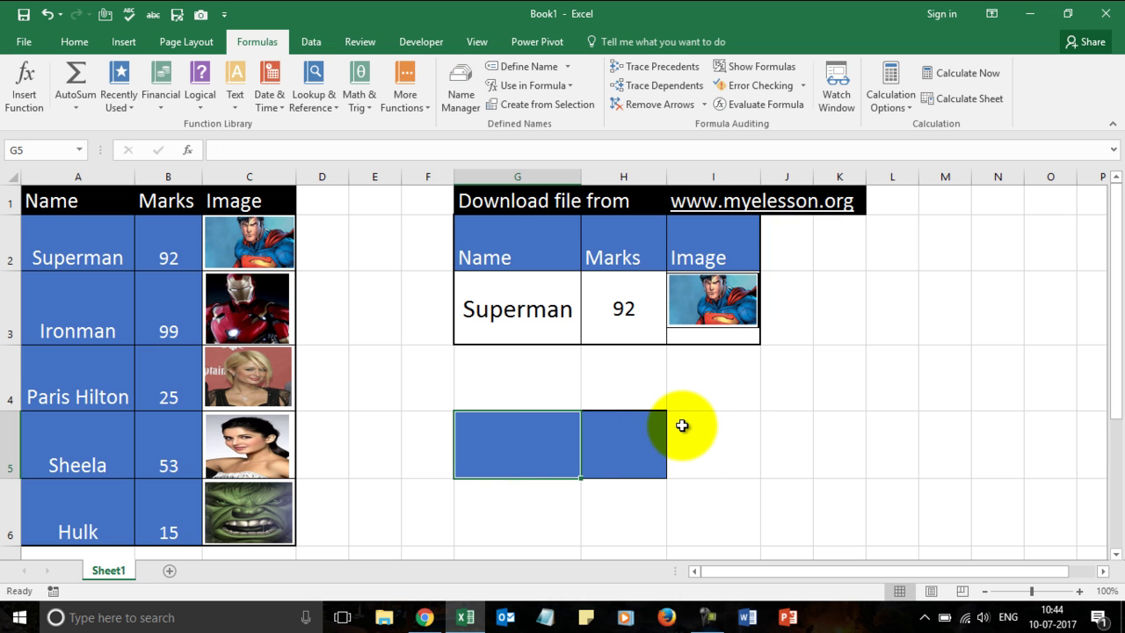
Copy the Name, Marks, Image headers from G2:I2 and paste them into G5
{"action": "left_click_drag", "start_coordinate": [528, 241], "coordinate": [694, 242]}
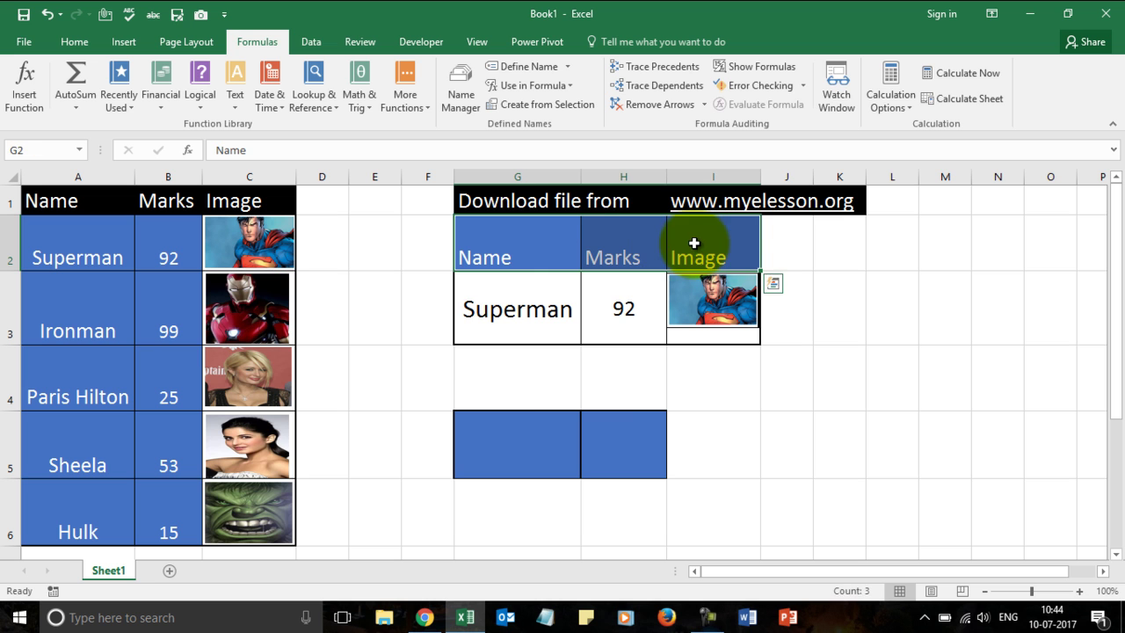
{"action": "key", "text": "ctrl+c"}
{"action": "left_click", "coordinate": [502, 434]}
{"action": "key", "text": "Escape"}
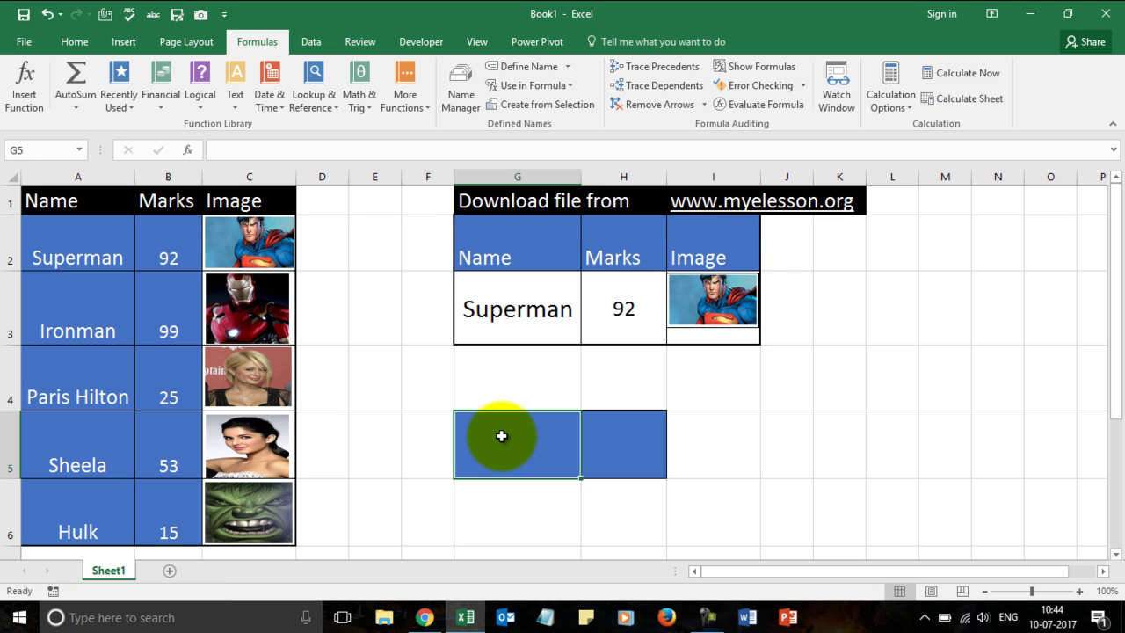
{"action": "left_click_drag", "start_coordinate": [511, 254], "coordinate": [695, 241]}
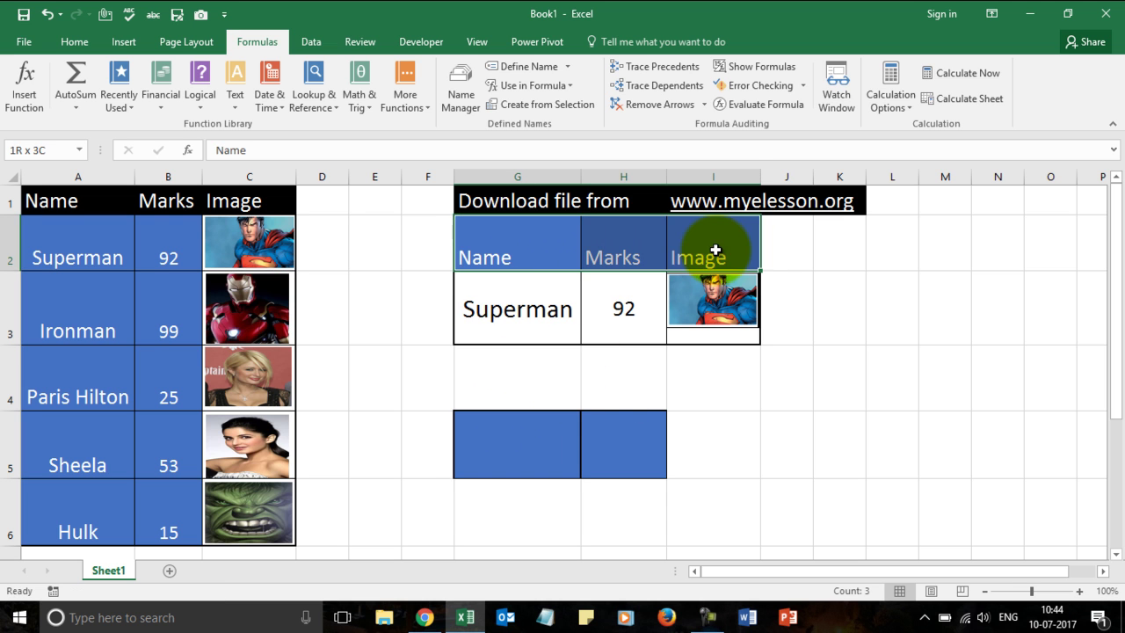
{"action": "key", "text": "ctrl+c"}
{"action": "left_click", "coordinate": [515, 439]}
{"action": "key", "text": "ctrl+v"}
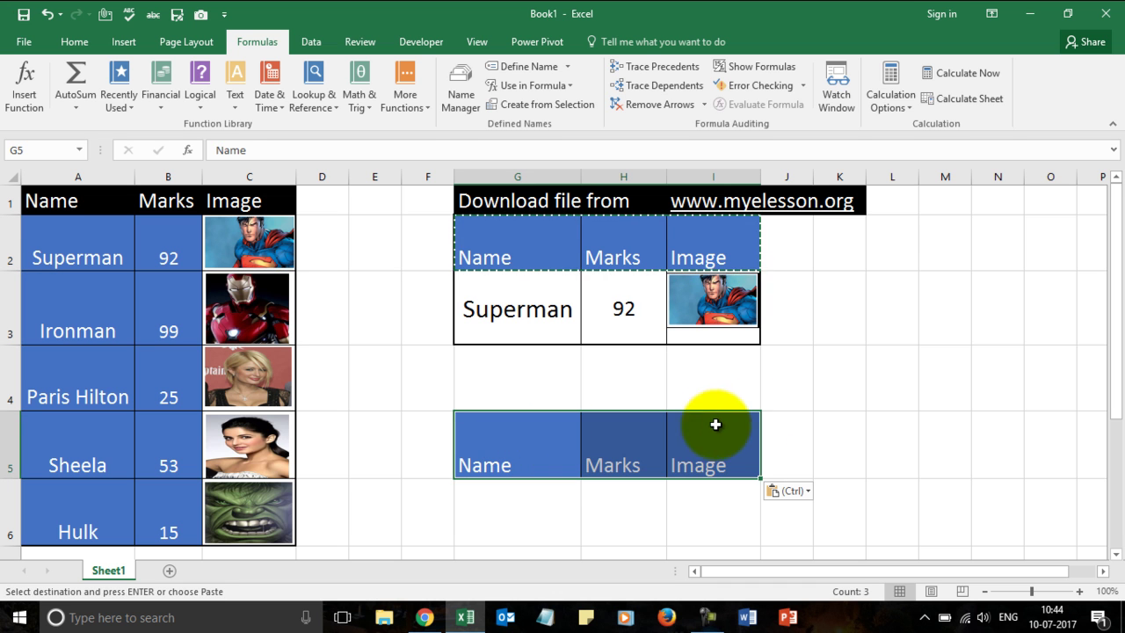
{"action": "left_click", "coordinate": [823, 399]}
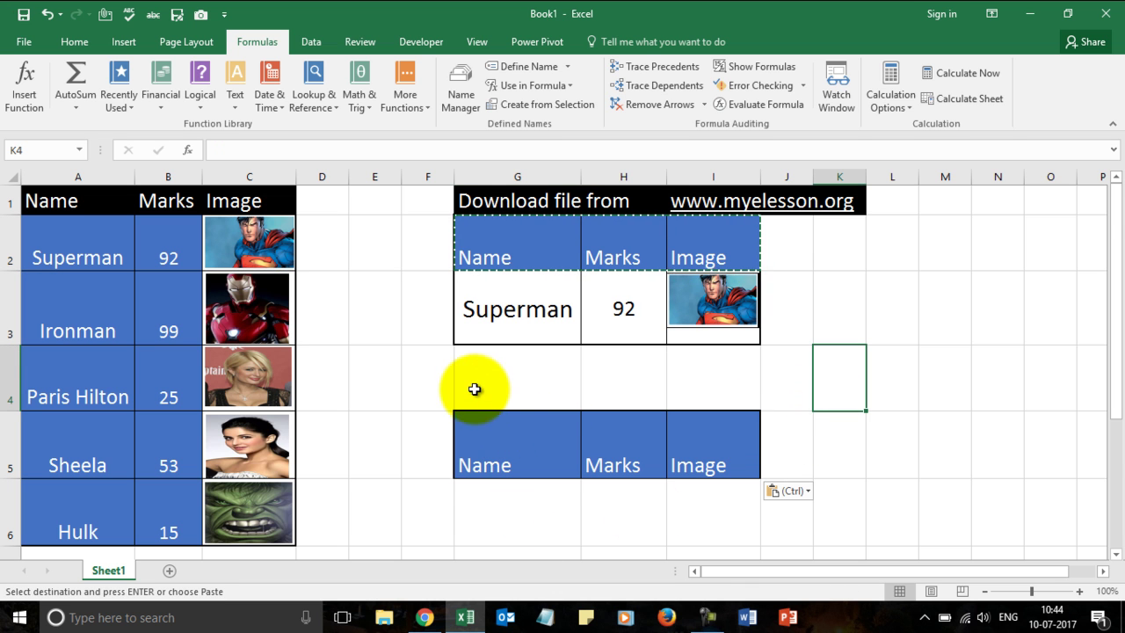
Clear the copy marquee and select cell G6 below the new Name header
{"action": "scroll", "coordinate": [457, 384], "scroll_direction": "down", "scroll_amount": 1}
{"action": "scroll", "coordinate": [459, 377], "scroll_direction": "up", "scroll_amount": 1}
{"action": "left_click", "coordinate": [502, 434]}
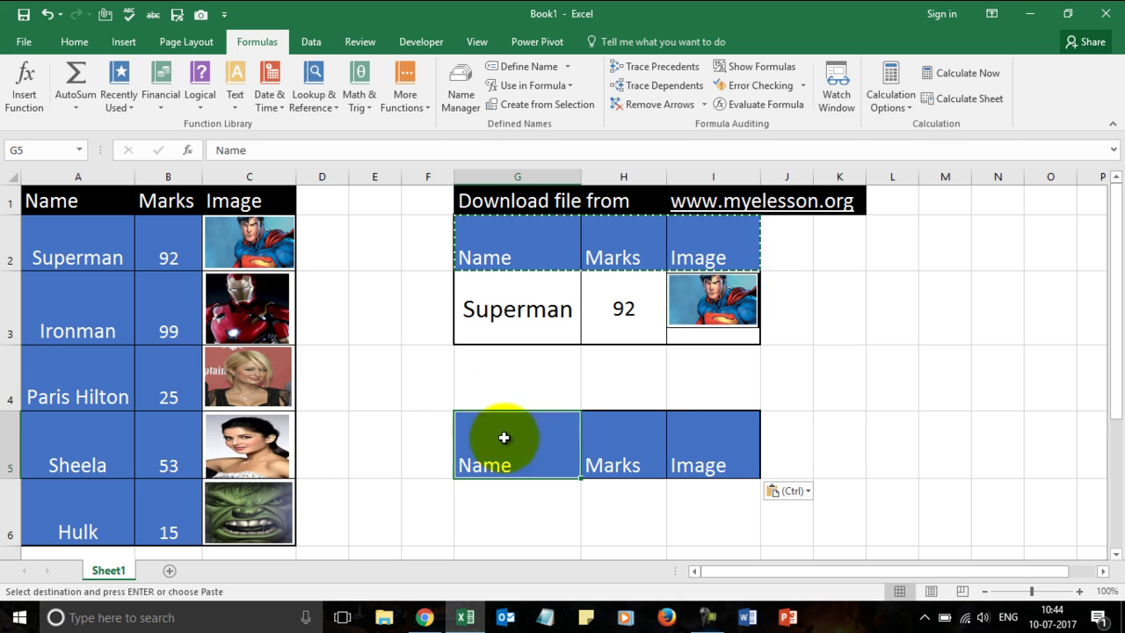
{"action": "left_click", "coordinate": [538, 375]}
{"action": "key", "text": "Escape"}
{"action": "left_click", "coordinate": [516, 443]}
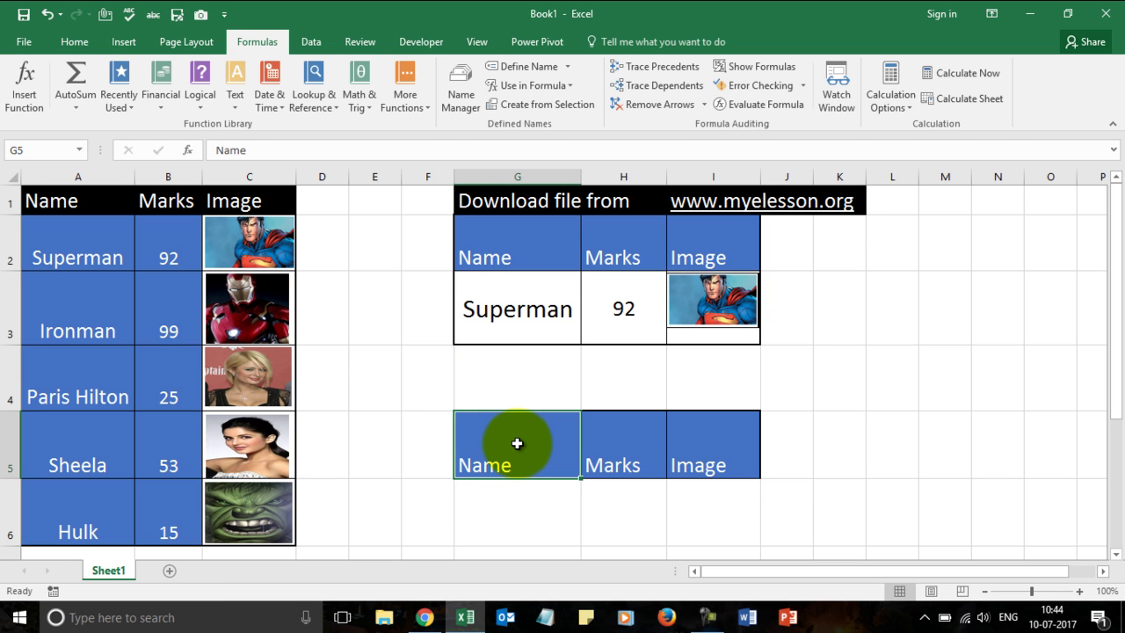
{"action": "left_click", "coordinate": [545, 505]}
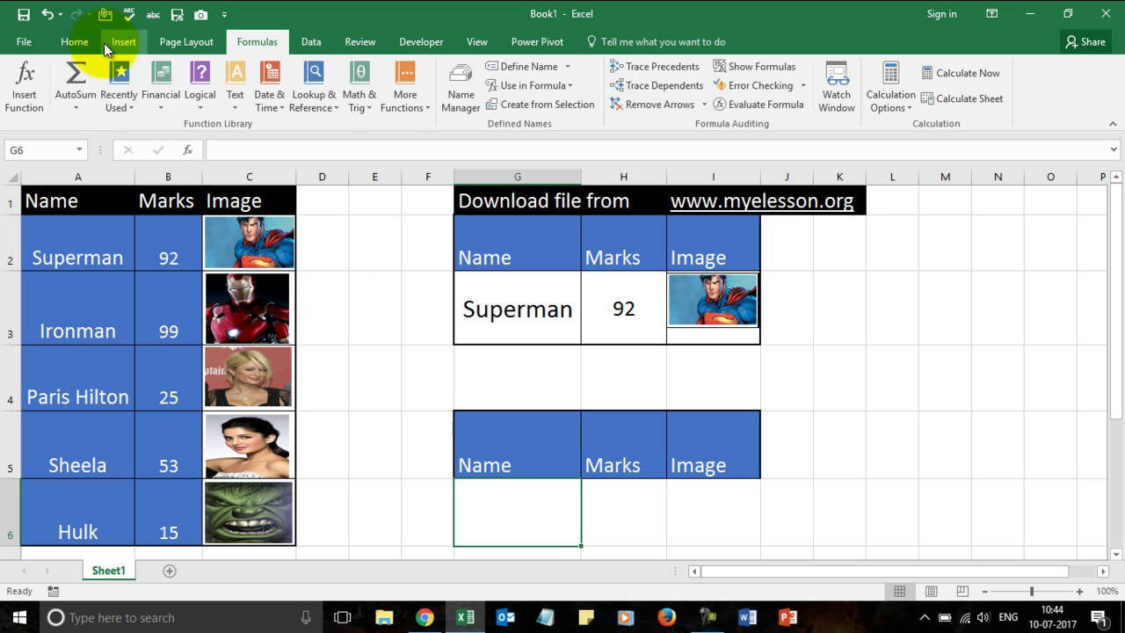
Add List data validation to G6 with source =$A$2:$A$6
{"action": "left_click", "coordinate": [75, 42]}
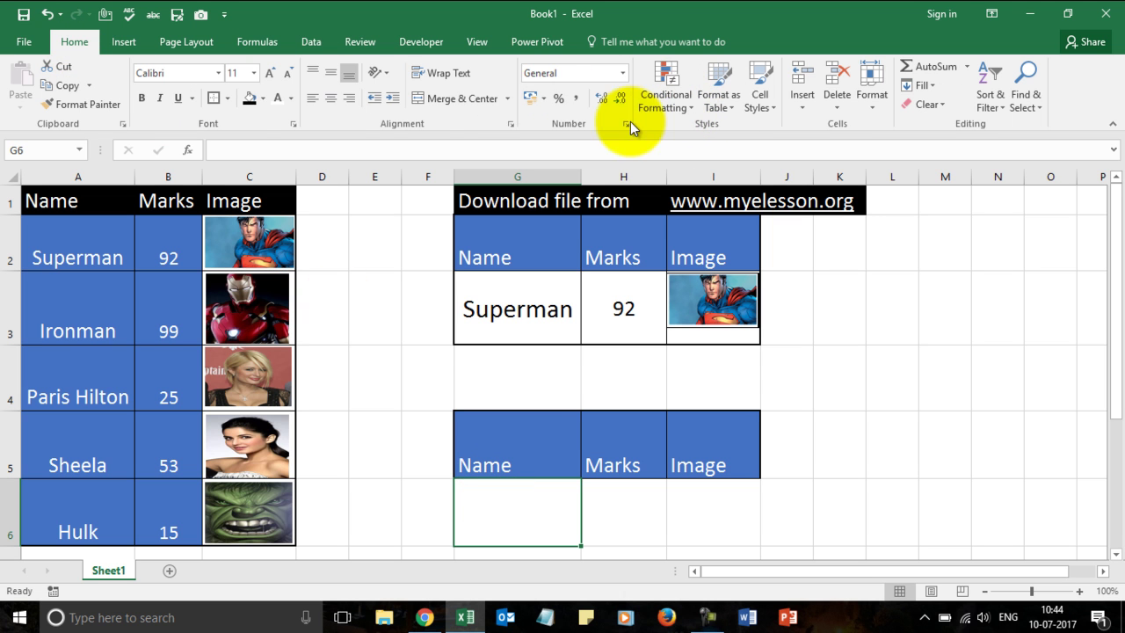
{"action": "left_click", "coordinate": [311, 41]}
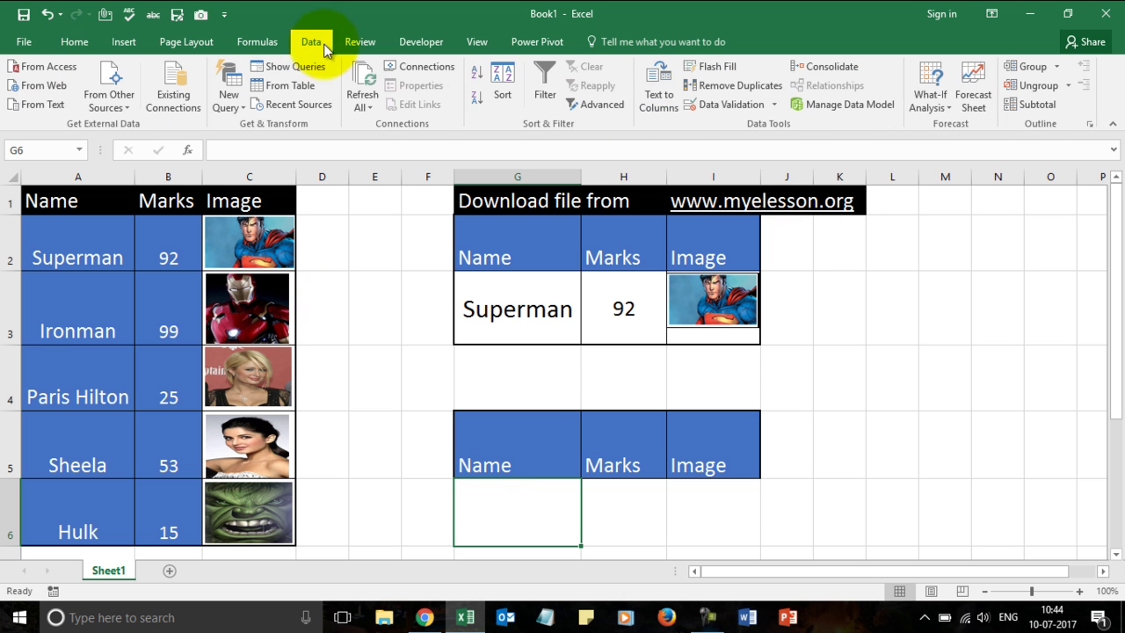
{"action": "left_click", "coordinate": [723, 104]}
{"action": "left_click", "coordinate": [692, 319]}
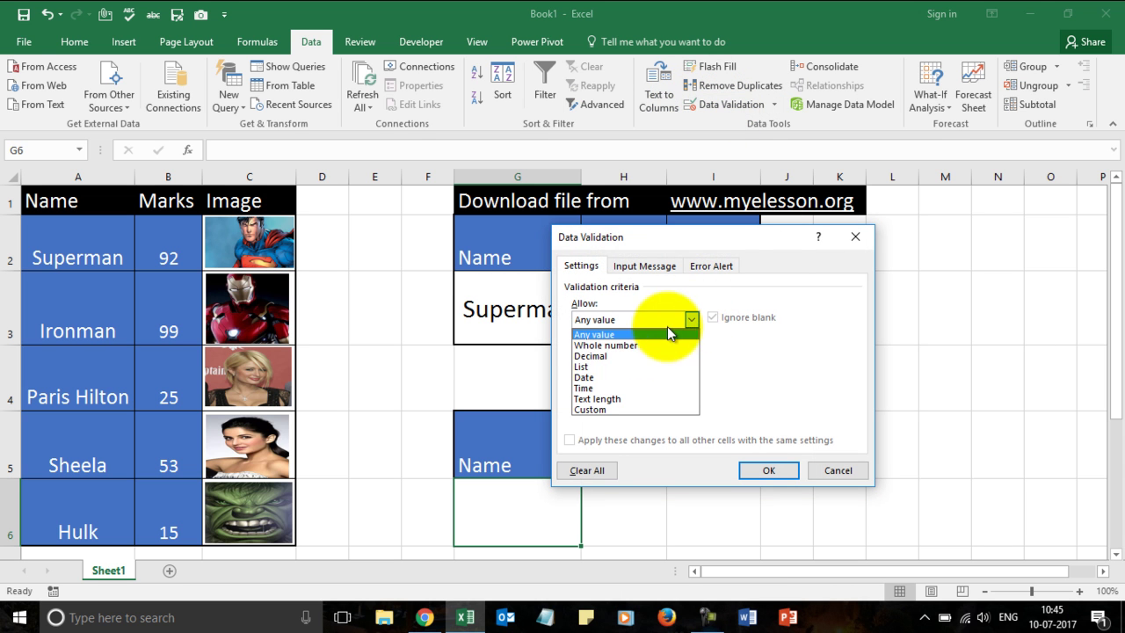
{"action": "left_click", "coordinate": [625, 366]}
{"action": "left_click", "coordinate": [591, 387]}
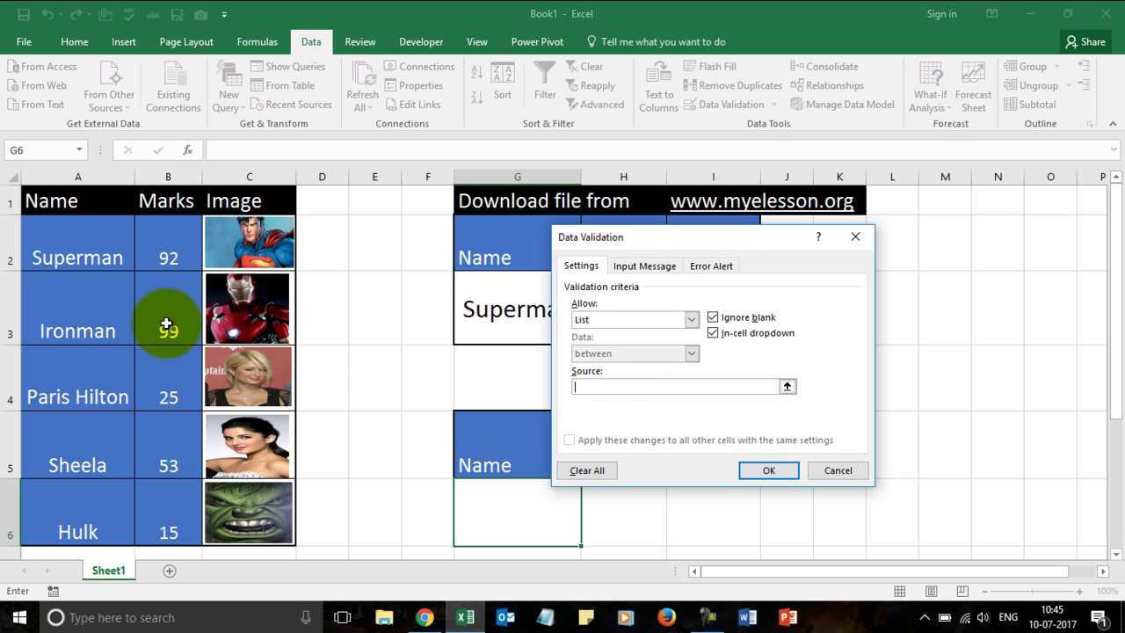
{"action": "left_click_drag", "start_coordinate": [72, 247], "coordinate": [85, 518]}
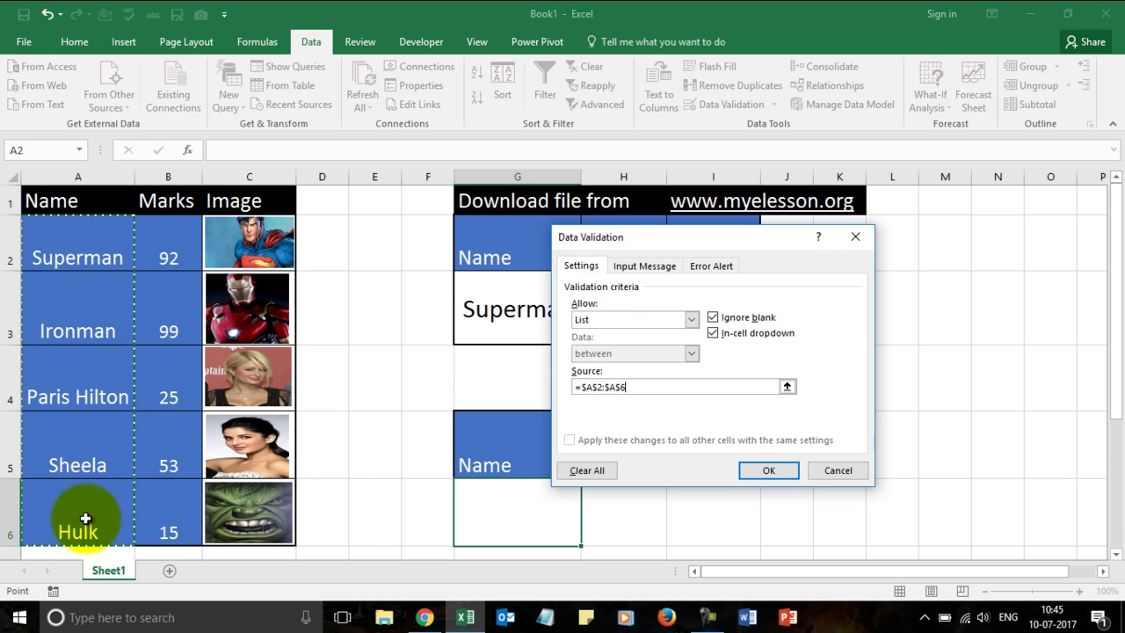
{"action": "key", "text": "Return"}
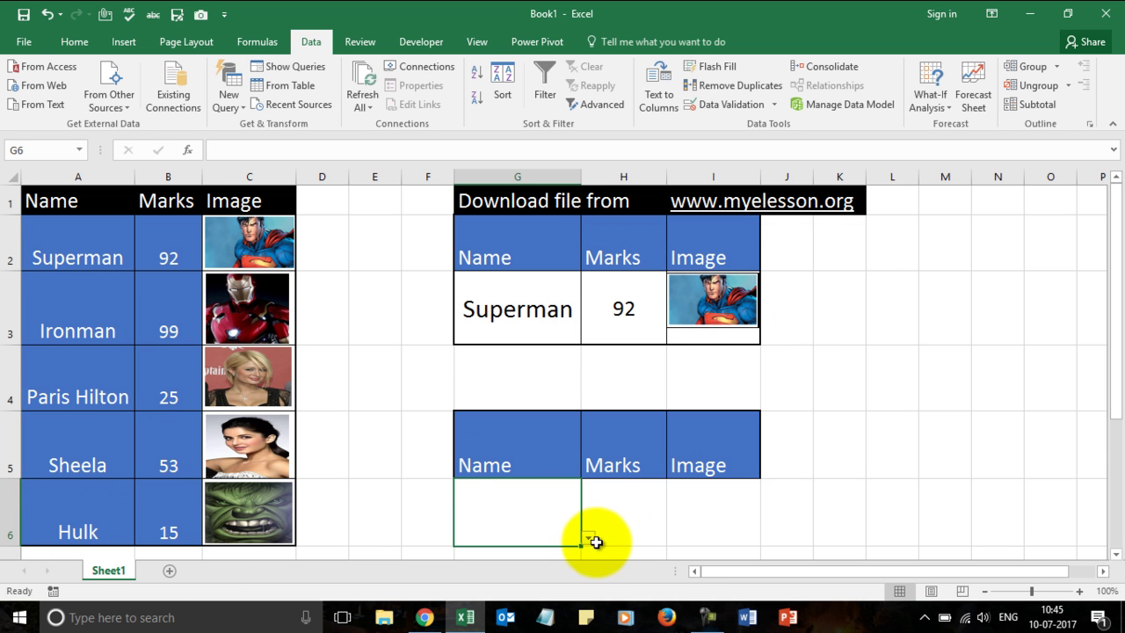
Pick Ironman from G6's new name dropdown
{"action": "left_click", "coordinate": [588, 536]}
{"action": "left_click", "coordinate": [496, 445]}
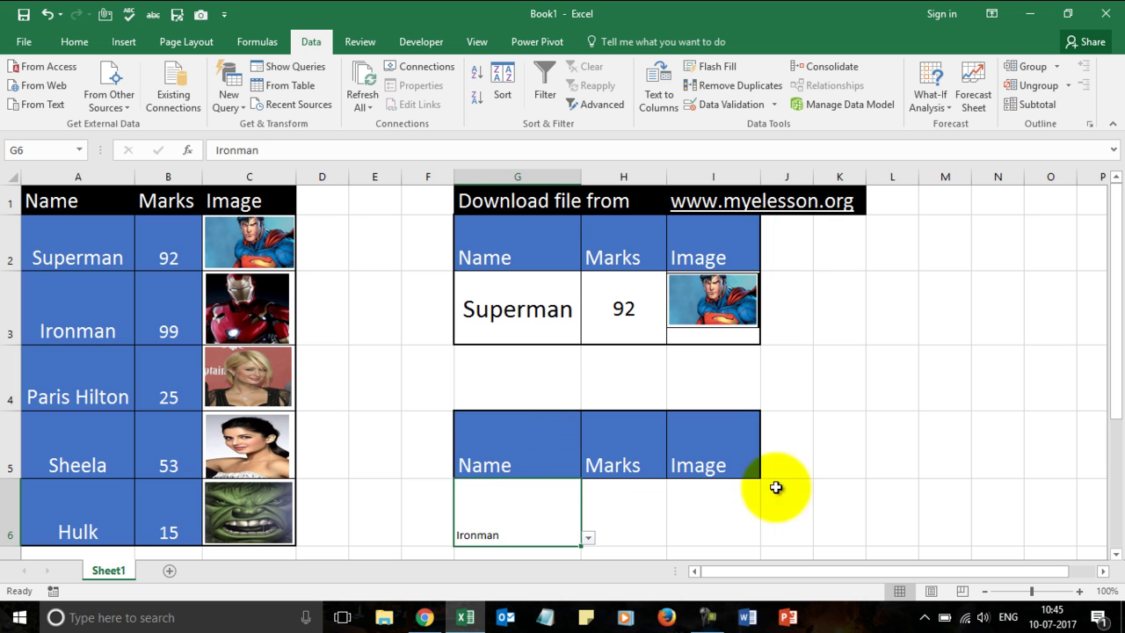
{"action": "left_click", "coordinate": [776, 486]}
{"action": "left_click", "coordinate": [628, 493]}
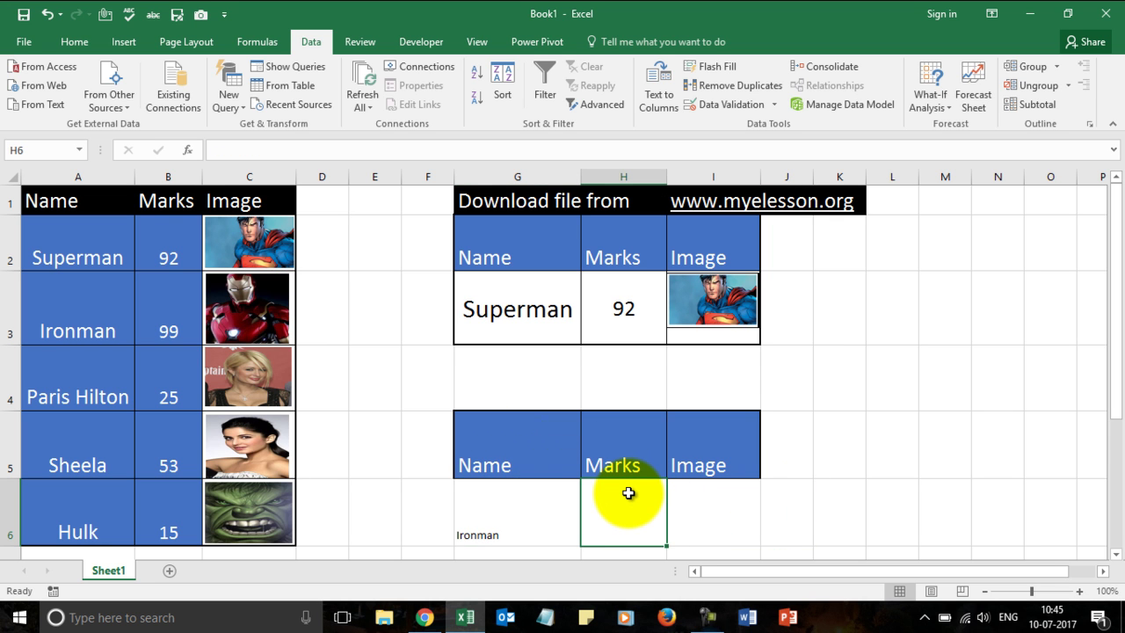
Begin H6's formula with =INDEX($B$2:$B$6, using the absolute marks range
{"action": "type", "text": "="}
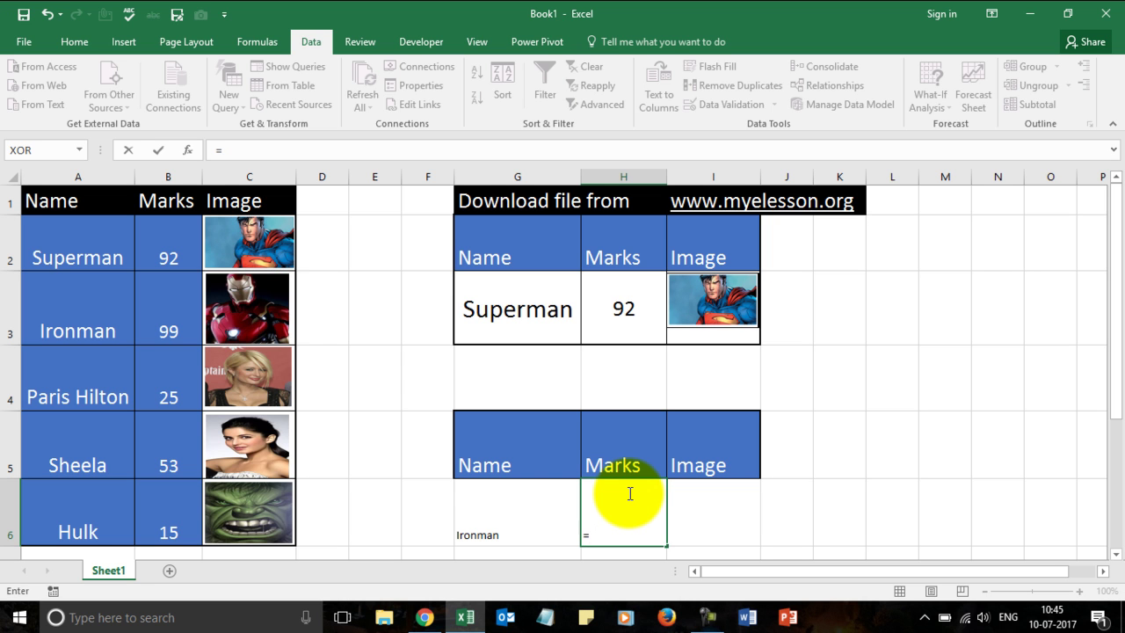
{"action": "type", "text": "inde"}
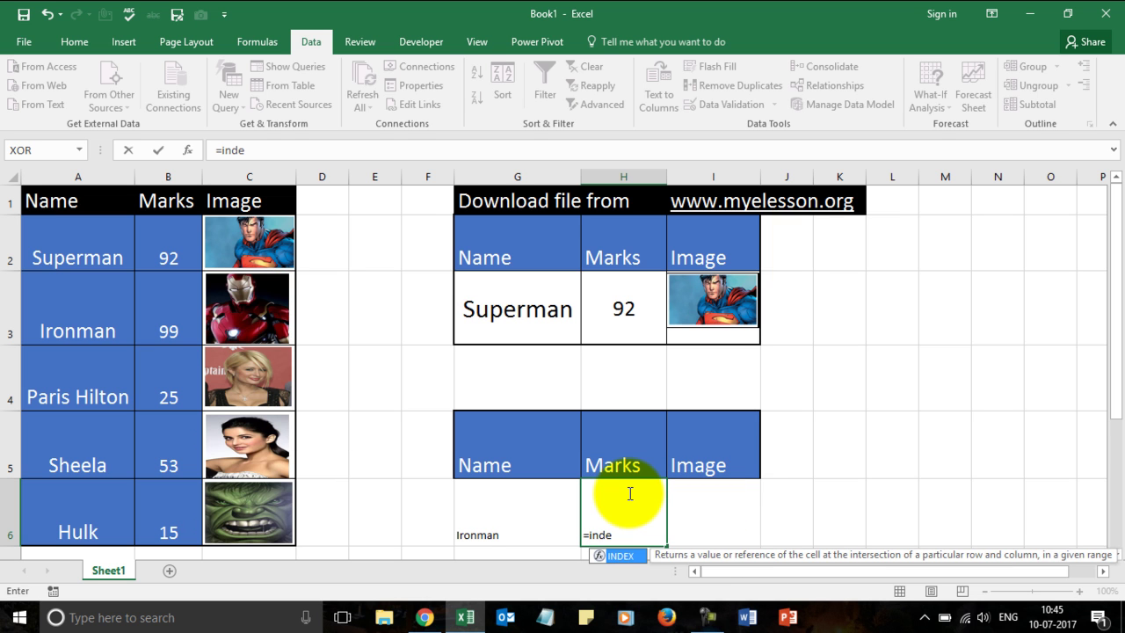
{"action": "key", "text": "Tab"}
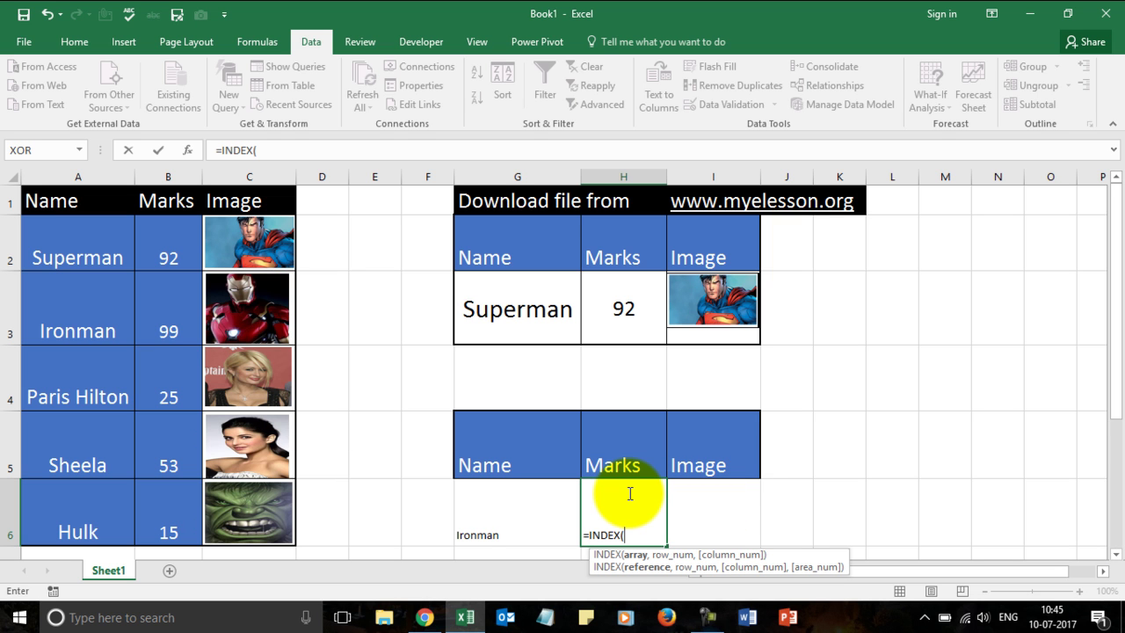
{"action": "key", "text": "Left"}
{"action": "key", "text": "Left"}
{"action": "key", "text": "Left"}
{"action": "key", "text": "Left"}
{"action": "key", "text": "Left"}
{"action": "key", "text": "Left"}
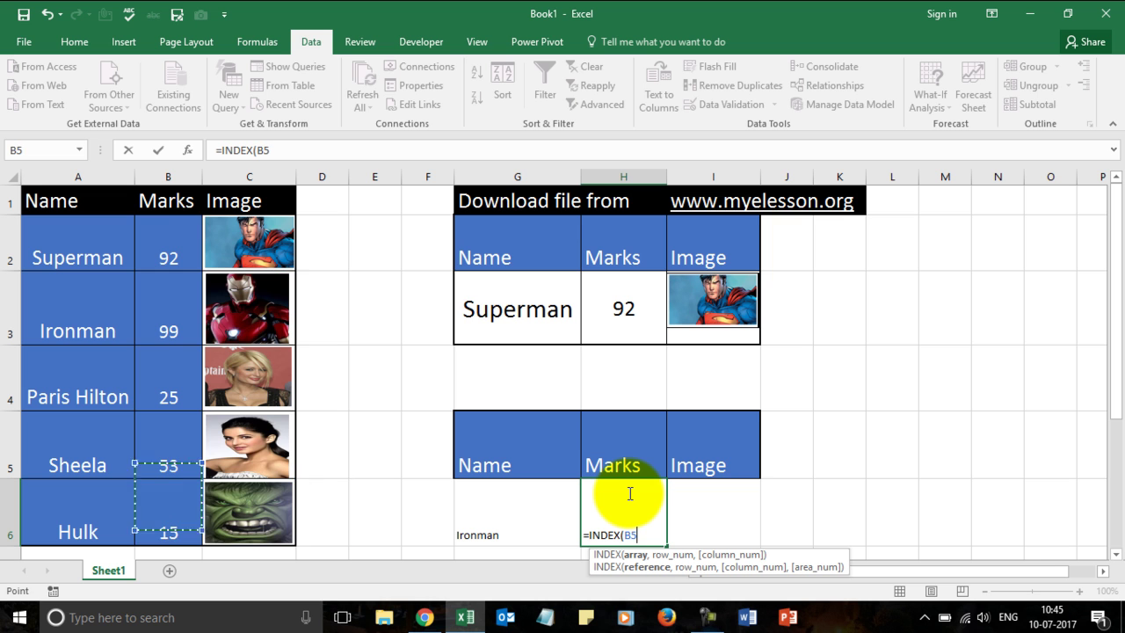
{"action": "key", "text": "Up"}
{"action": "key", "text": "Up"}
{"action": "key", "text": "Up"}
{"action": "key", "text": "Up"}
{"action": "key", "text": "shift+Down"}
{"action": "key", "text": "shift+Down"}
{"action": "key", "text": "shift+Down"}
{"action": "key", "text": "shift+Down"}
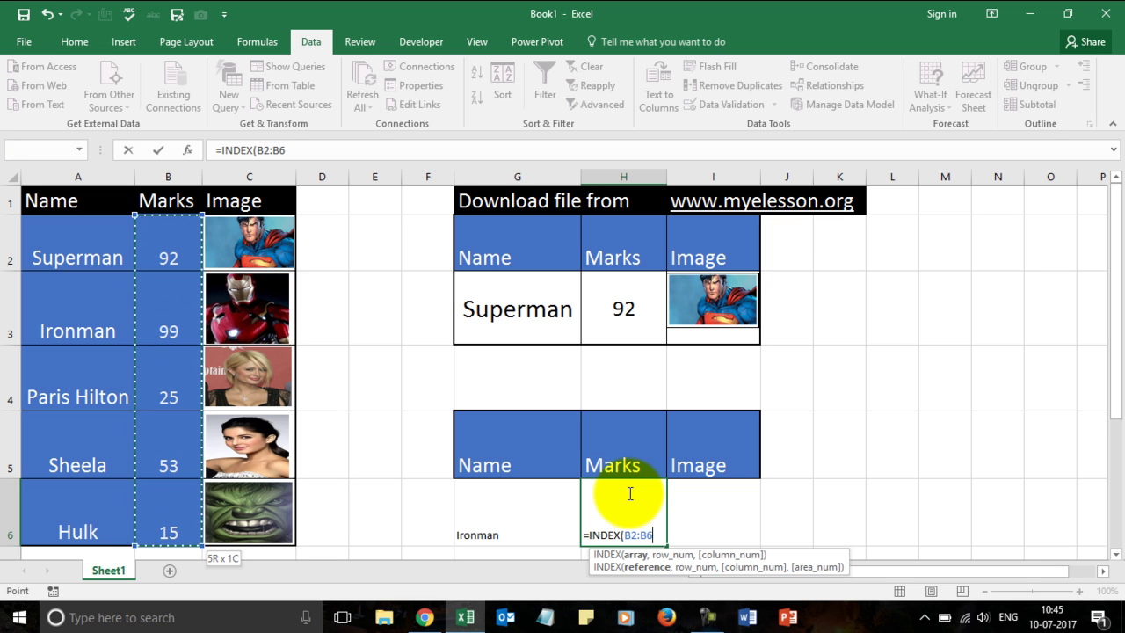
{"action": "key", "text": "F4"}
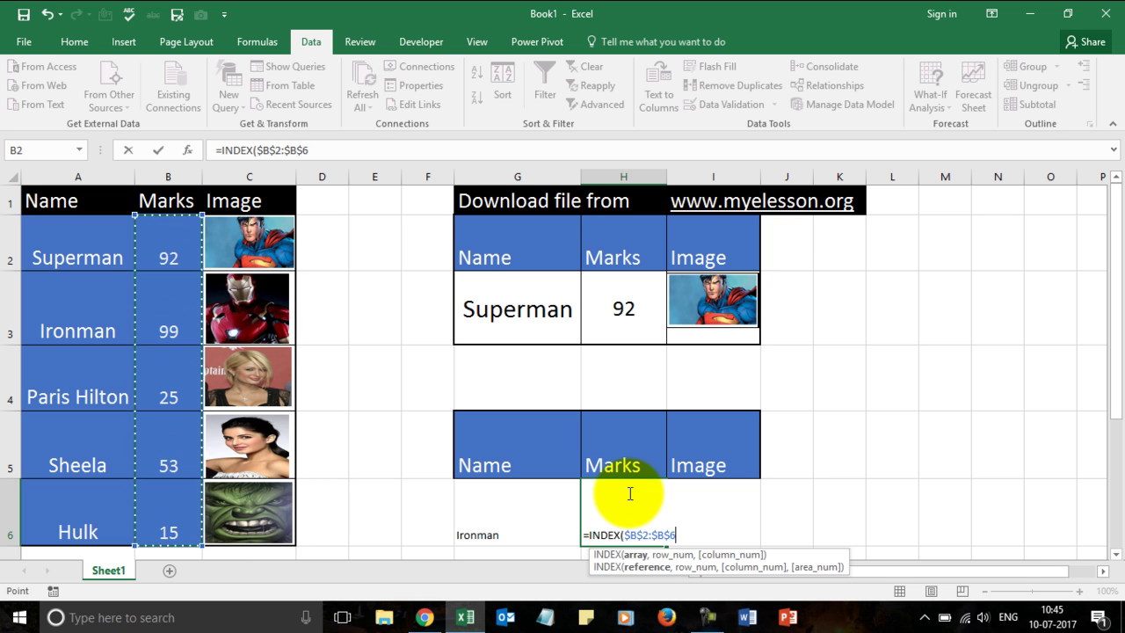
Complete it with MATCH($G$6,$A$2:$A$6,0) and commit, returning 99 for Ironman
{"action": "type", "text": ","}
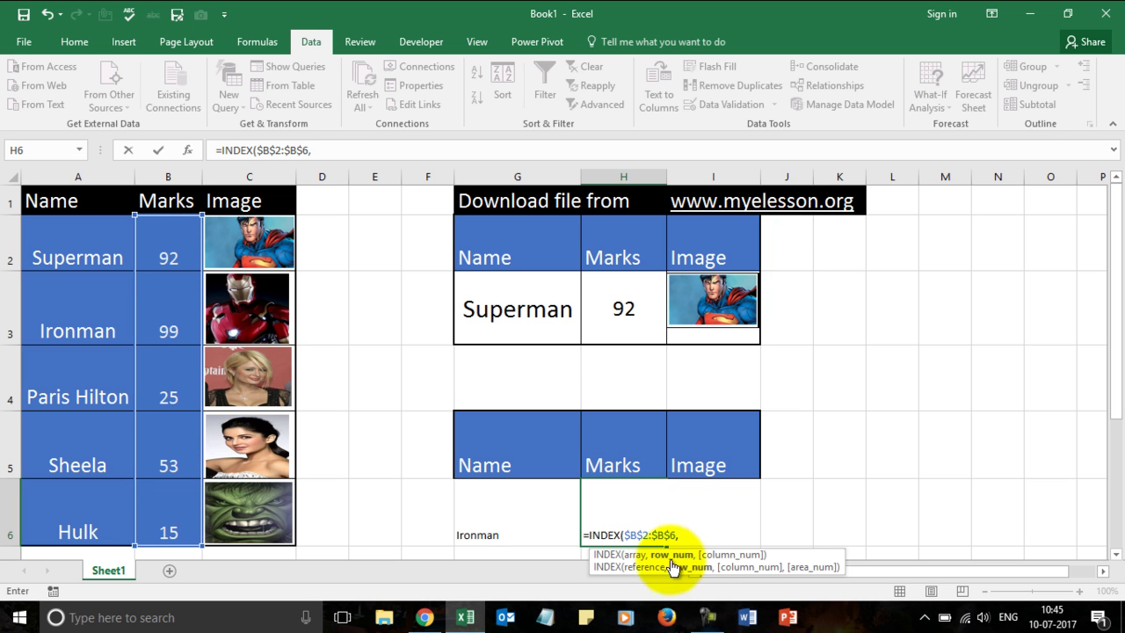
{"action": "type", "text": "match"}
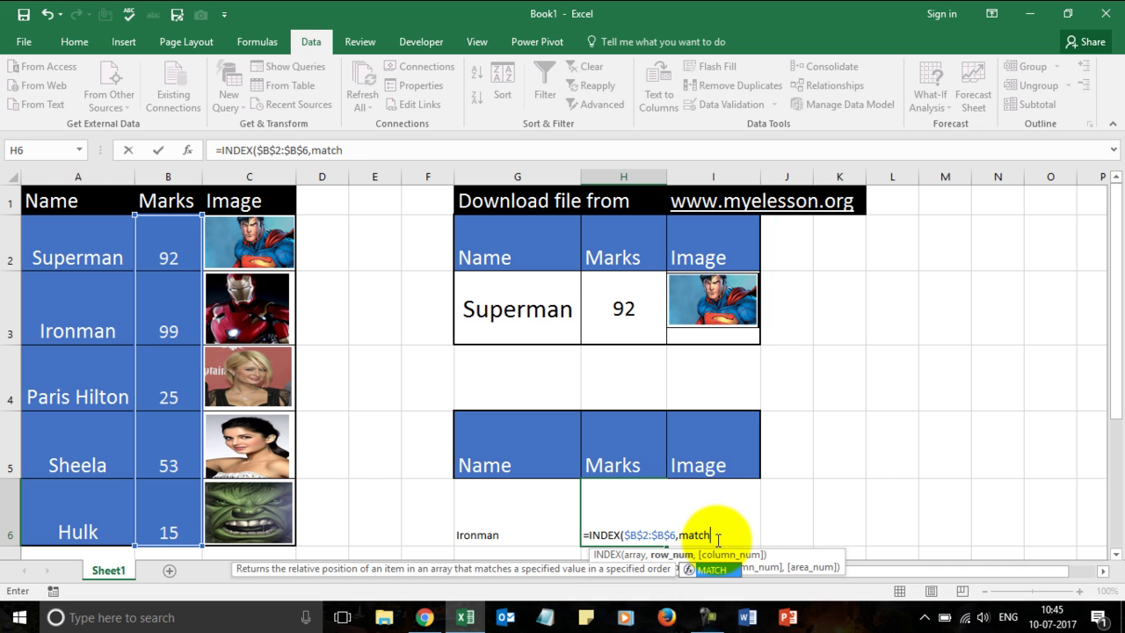
{"action": "key", "text": "Tab"}
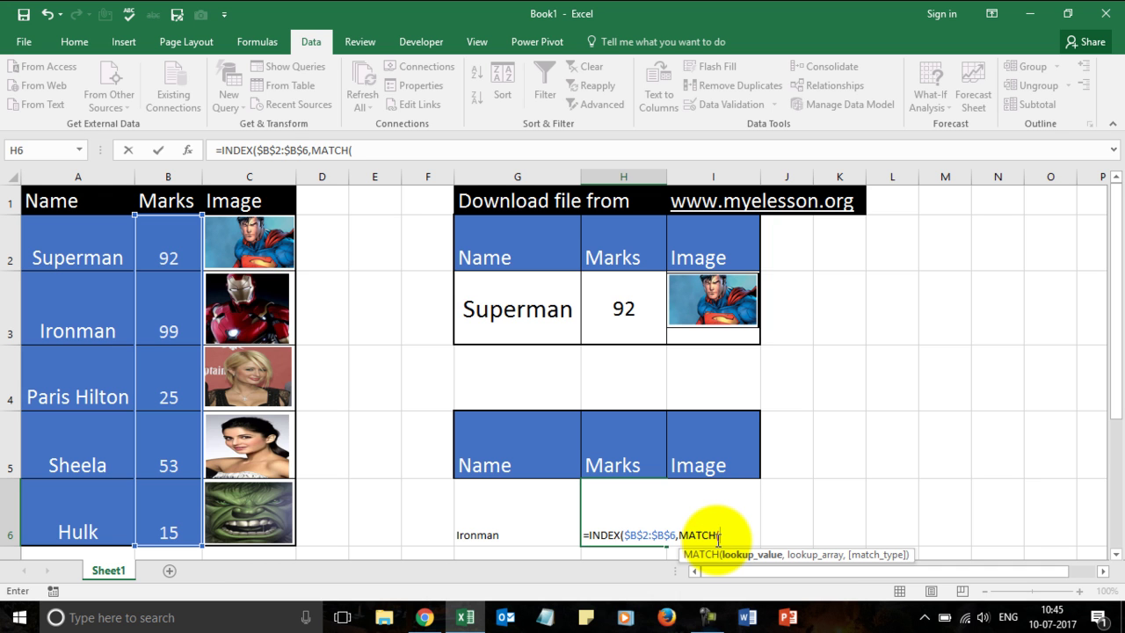
{"action": "left_click", "coordinate": [517, 533]}
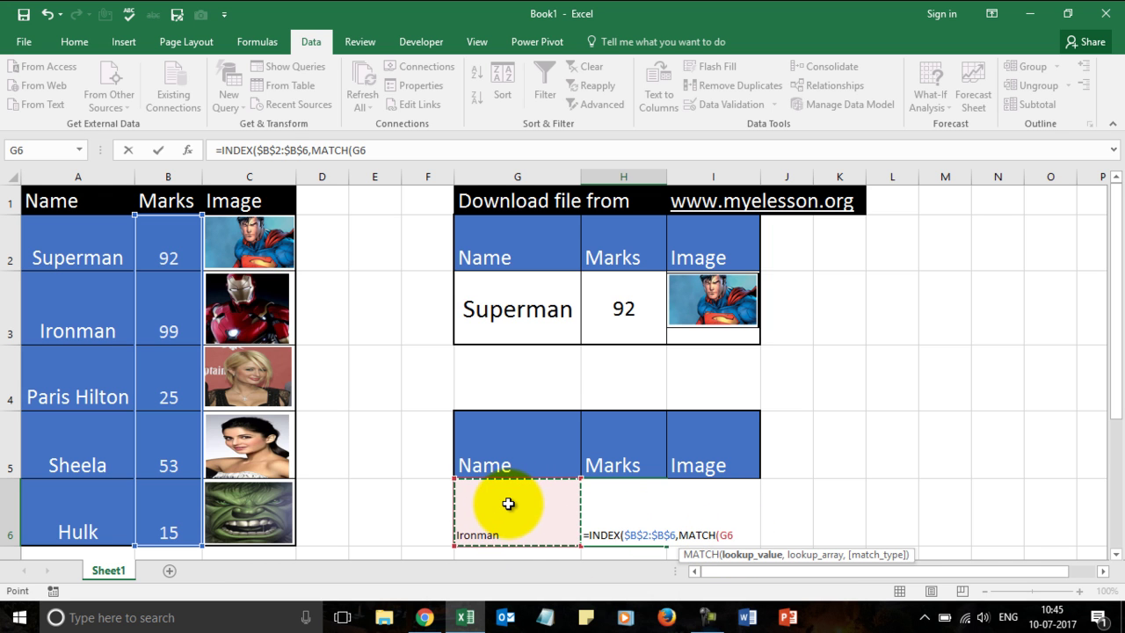
{"action": "key", "text": "F4"}
{"action": "type", "text": ","}
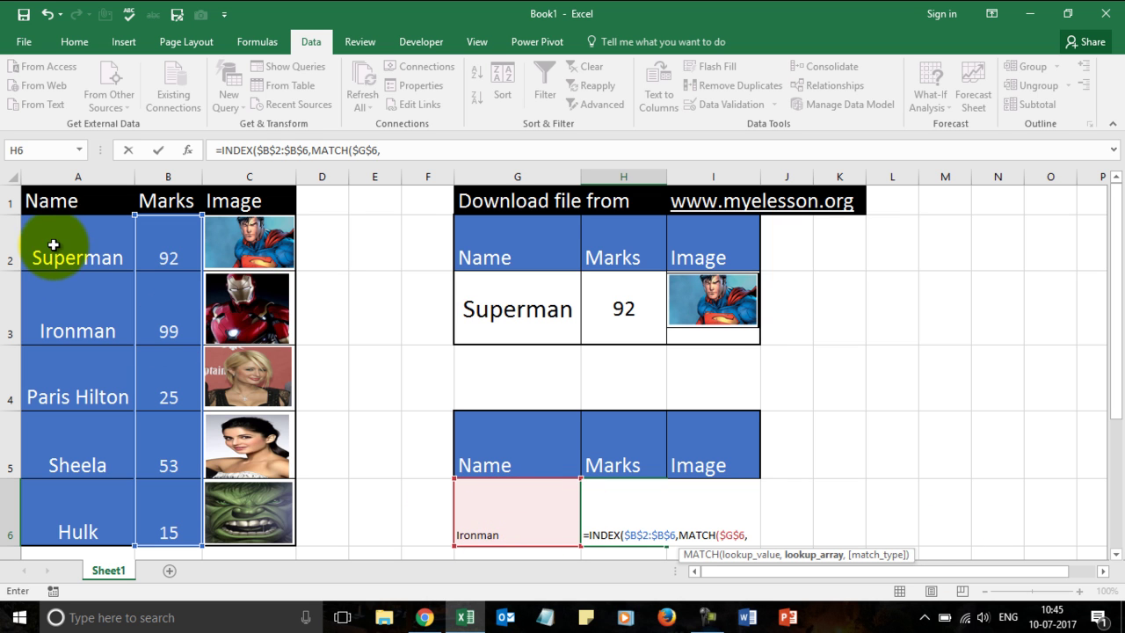
{"action": "left_click_drag", "start_coordinate": [75, 245], "coordinate": [73, 493]}
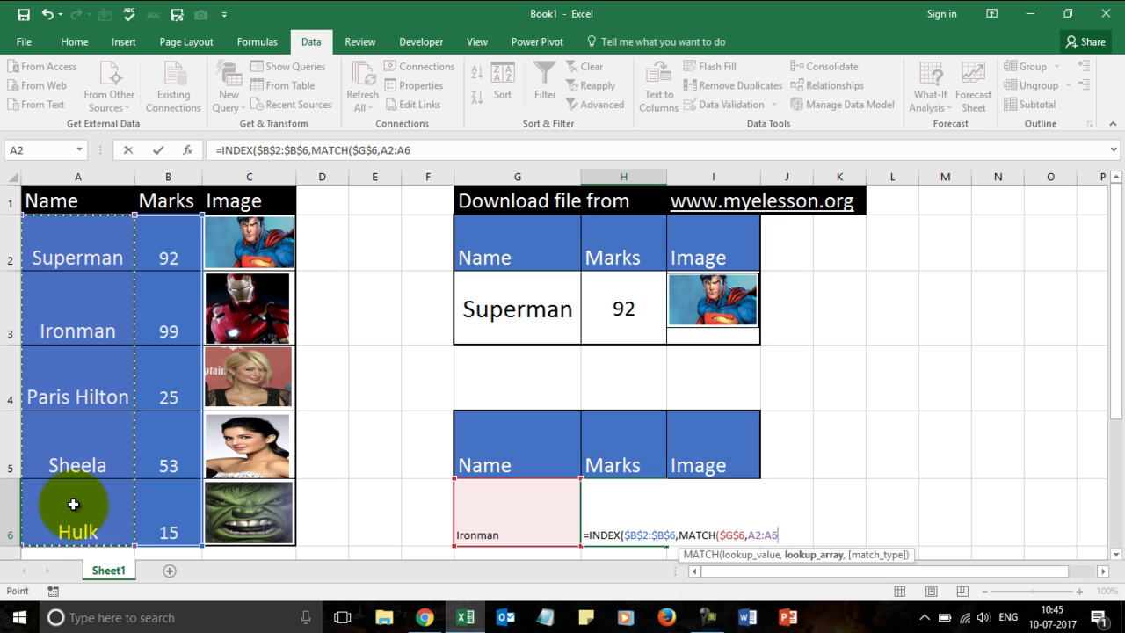
{"action": "key", "text": "F4"}
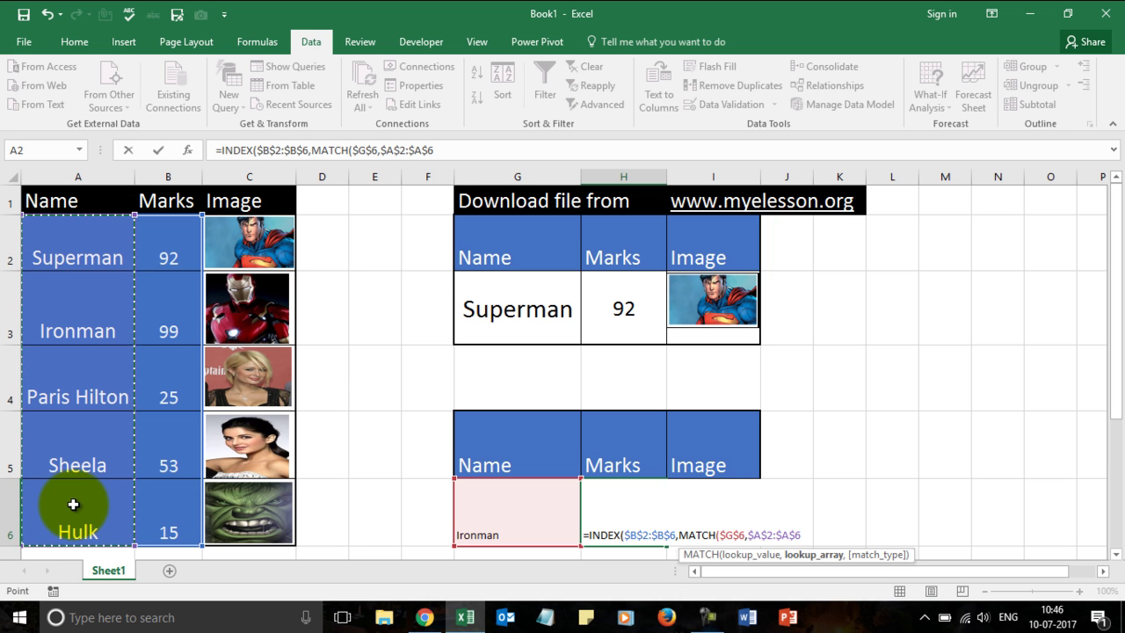
{"action": "type", "text": ","}
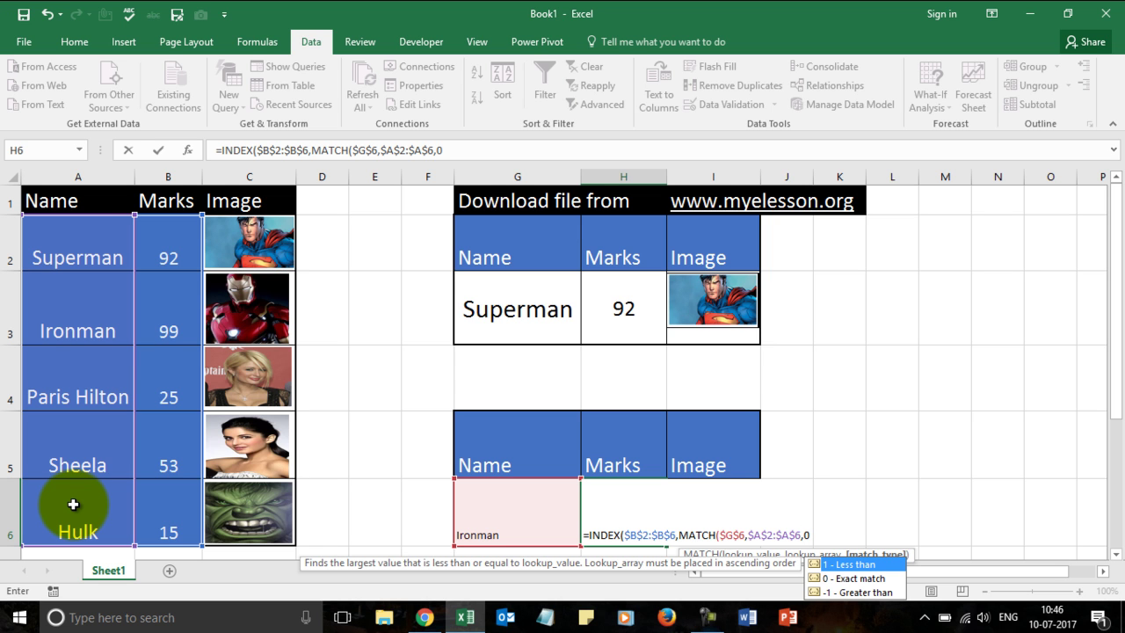
{"action": "type", "text": "0)"}
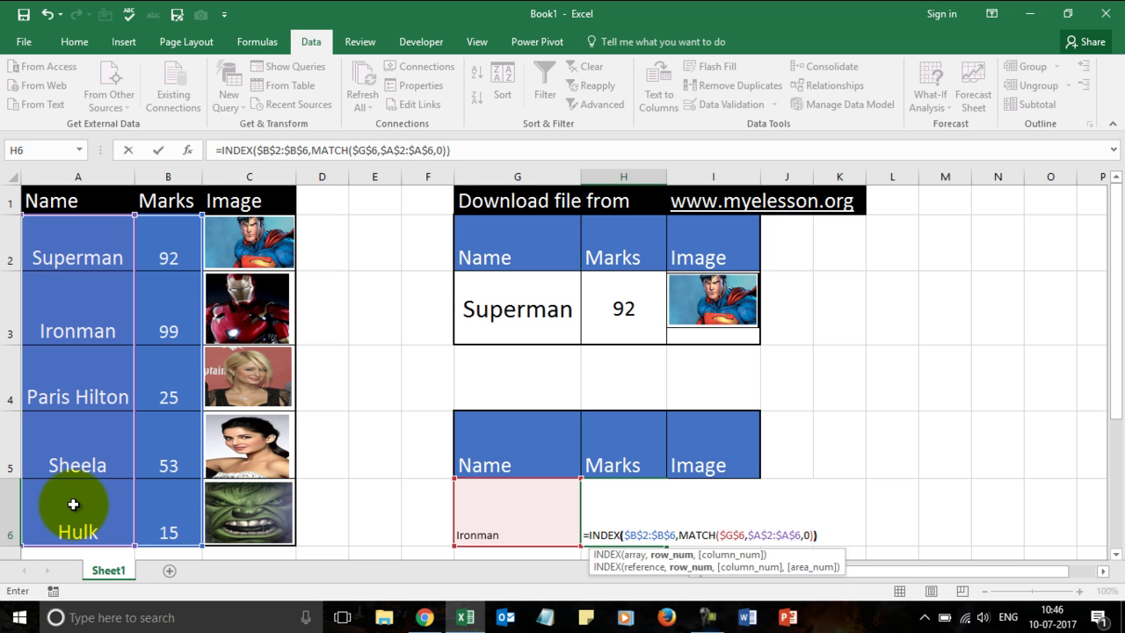
{"action": "type", "text": ")"}
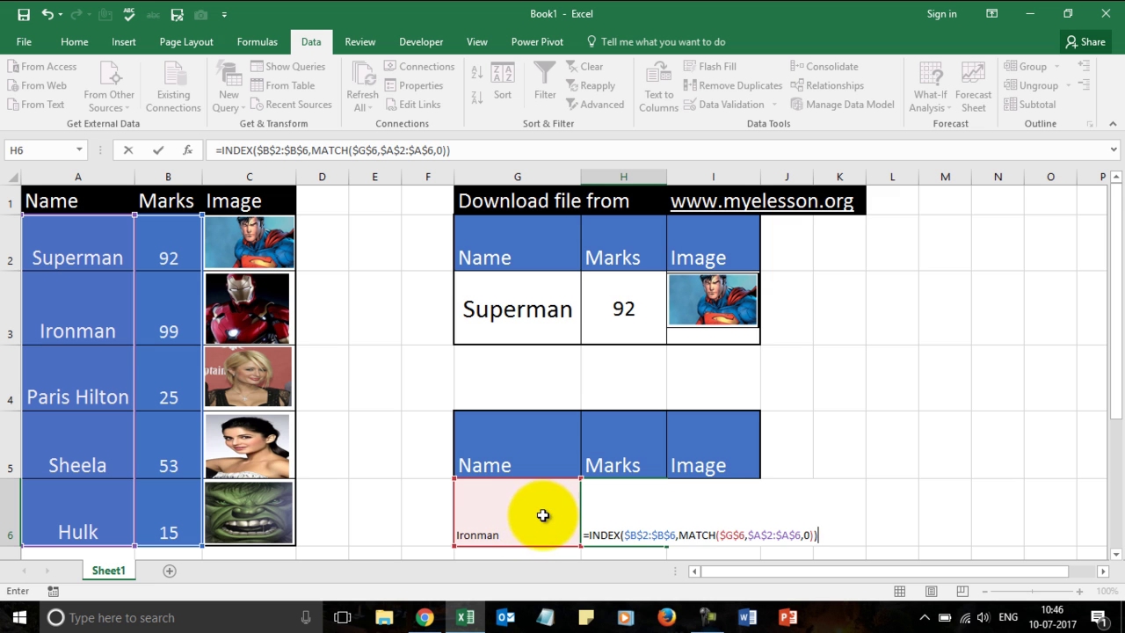
{"action": "key", "text": "Return"}
Format-paint G3's style onto G6:H6 so Ironman and 99 match the top table
{"action": "left_click", "coordinate": [608, 492]}
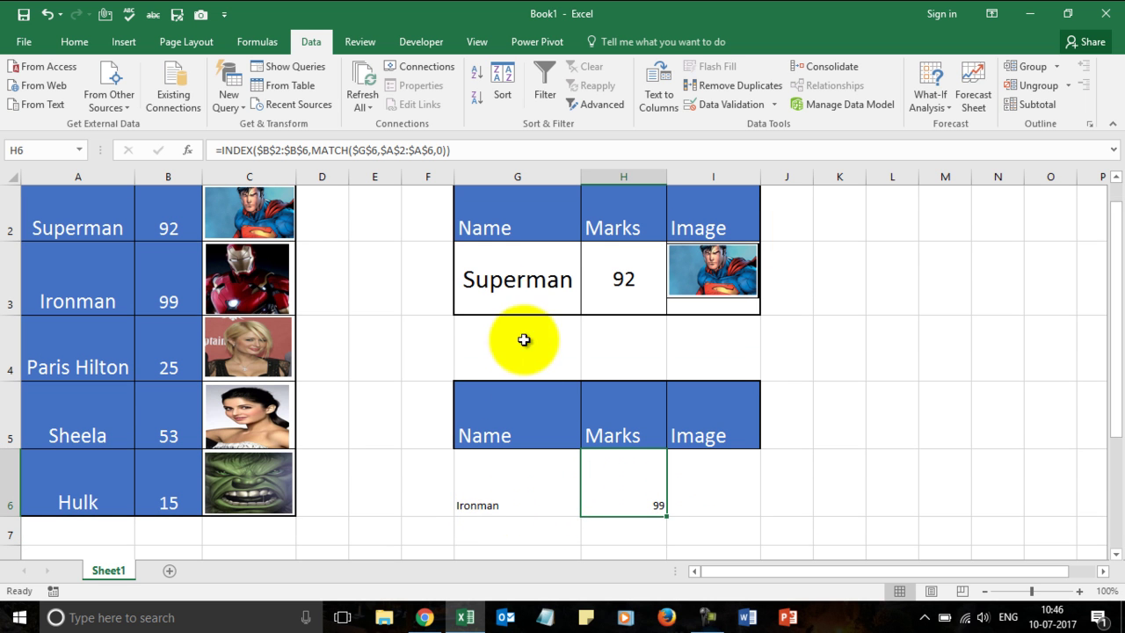
{"action": "left_click", "coordinate": [519, 287]}
{"action": "left_click", "coordinate": [66, 42]}
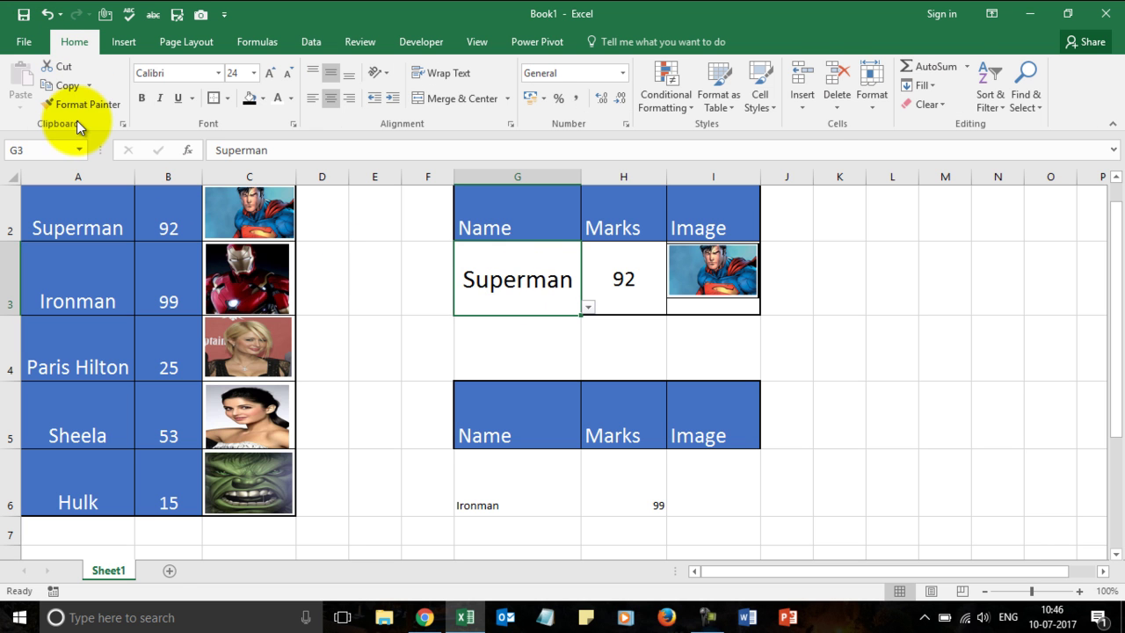
{"action": "left_click", "coordinate": [84, 104]}
{"action": "left_click_drag", "start_coordinate": [474, 478], "coordinate": [623, 478]}
{"action": "left_click", "coordinate": [786, 481]}
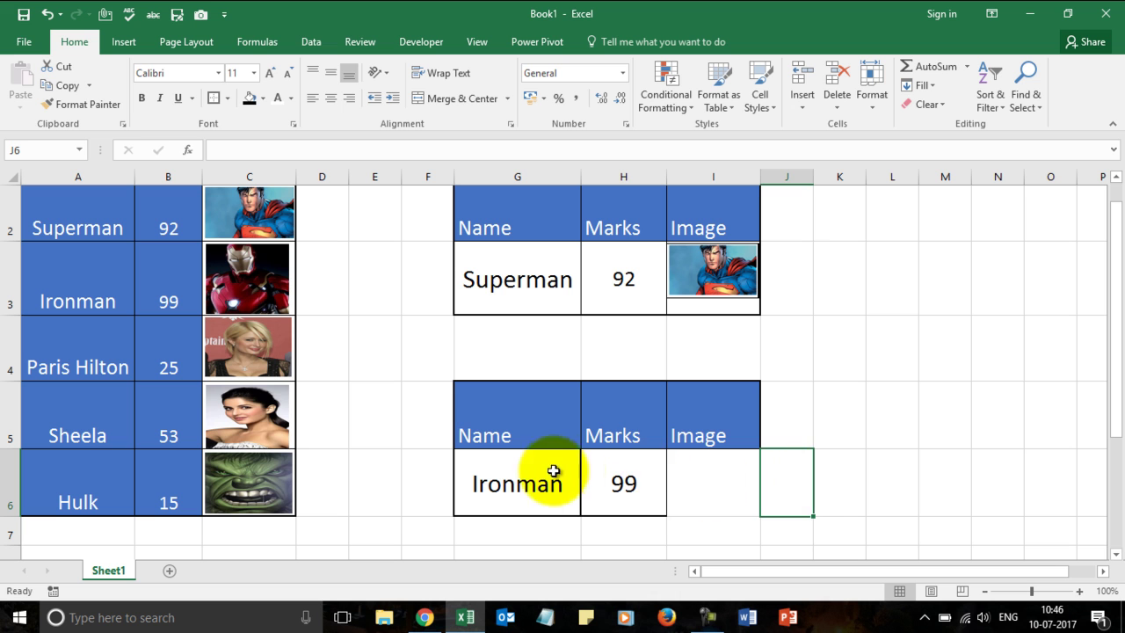
Copy the Hulk picture from the source table and paste it at I6
{"action": "left_click", "coordinate": [714, 490]}
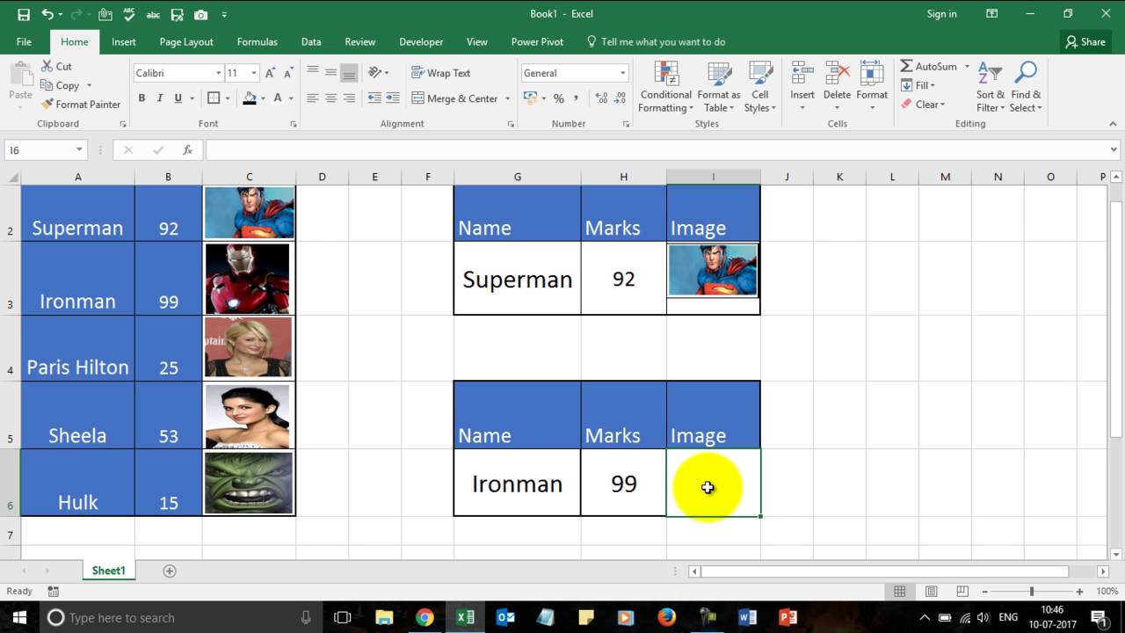
{"action": "left_click", "coordinate": [236, 412]}
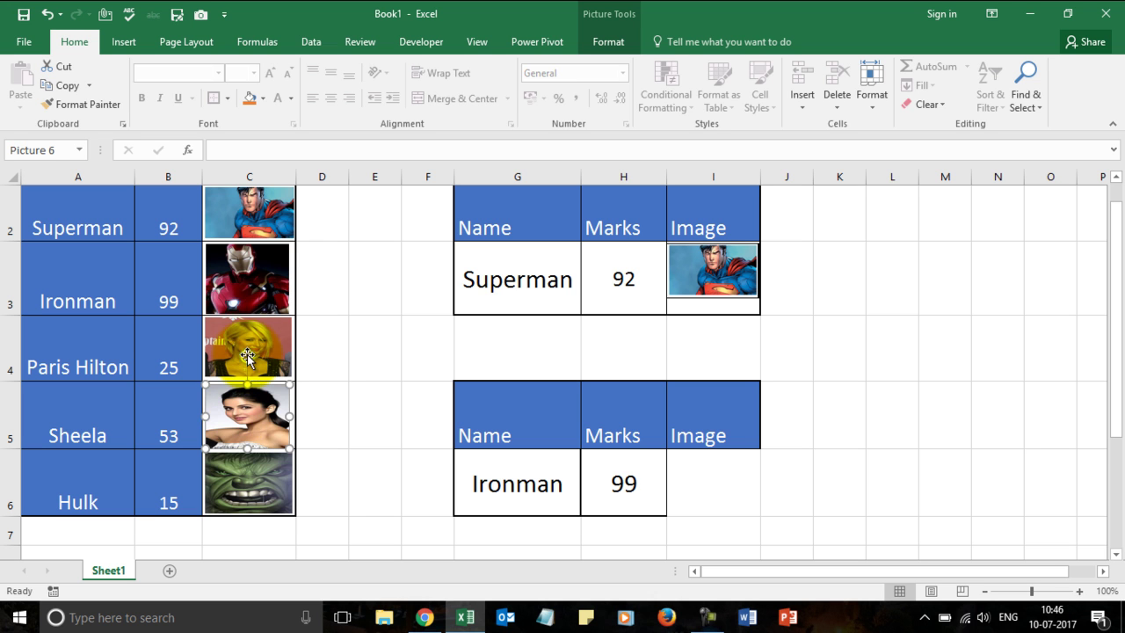
{"action": "left_click", "coordinate": [245, 292]}
{"action": "left_click", "coordinate": [245, 420]}
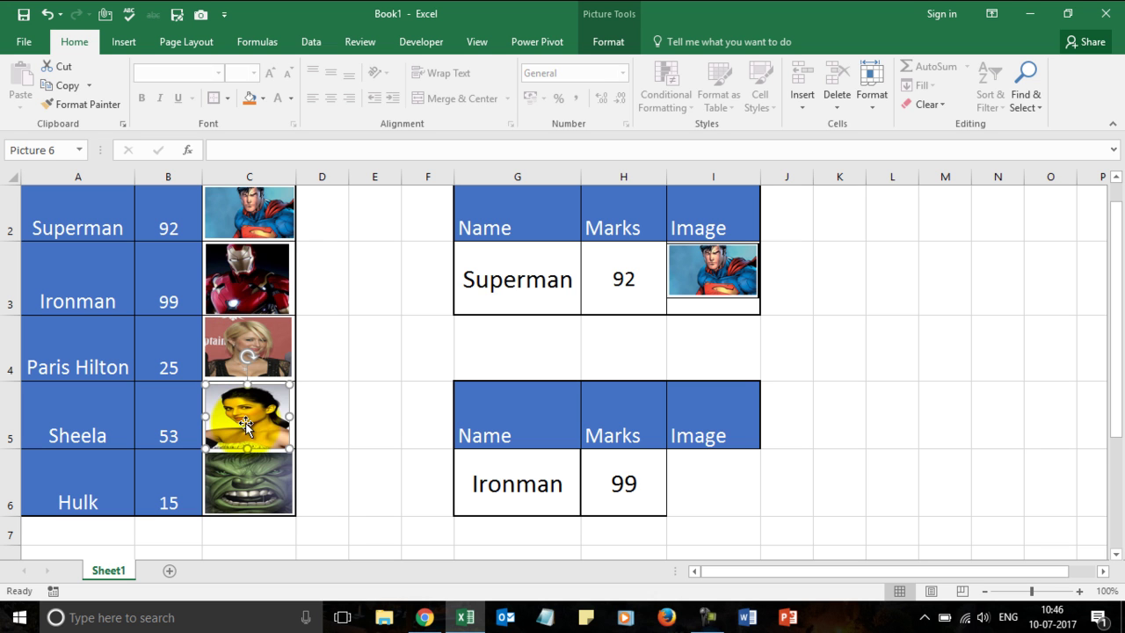
{"action": "left_click", "coordinate": [264, 475]}
{"action": "key", "text": "ctrl+c"}
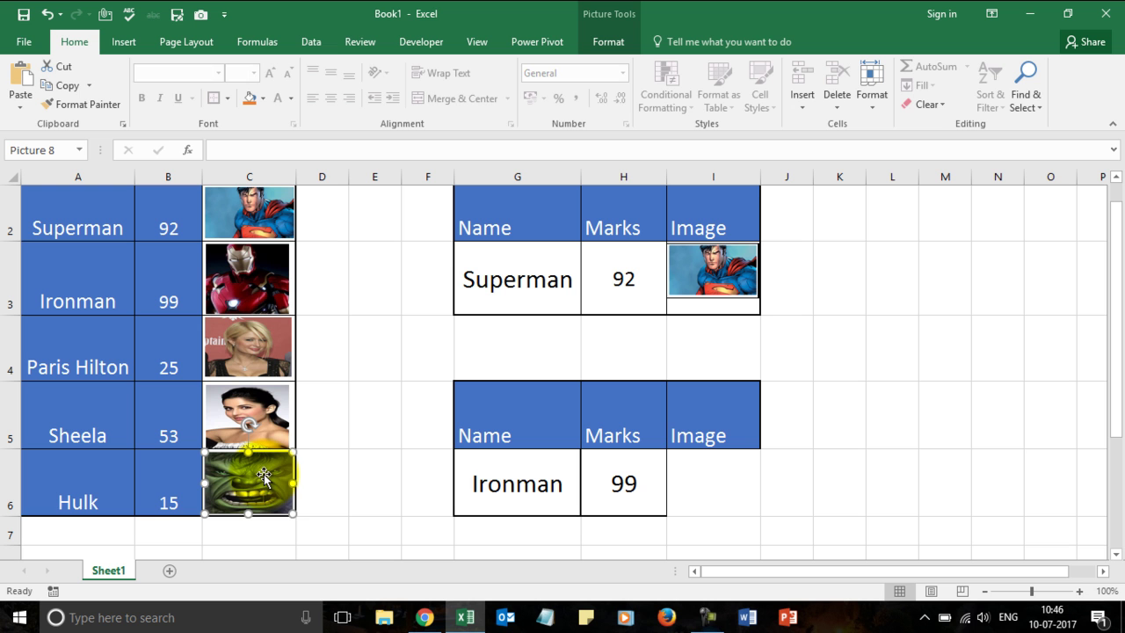
{"action": "left_click", "coordinate": [690, 469]}
{"action": "key", "text": "ctrl+v"}
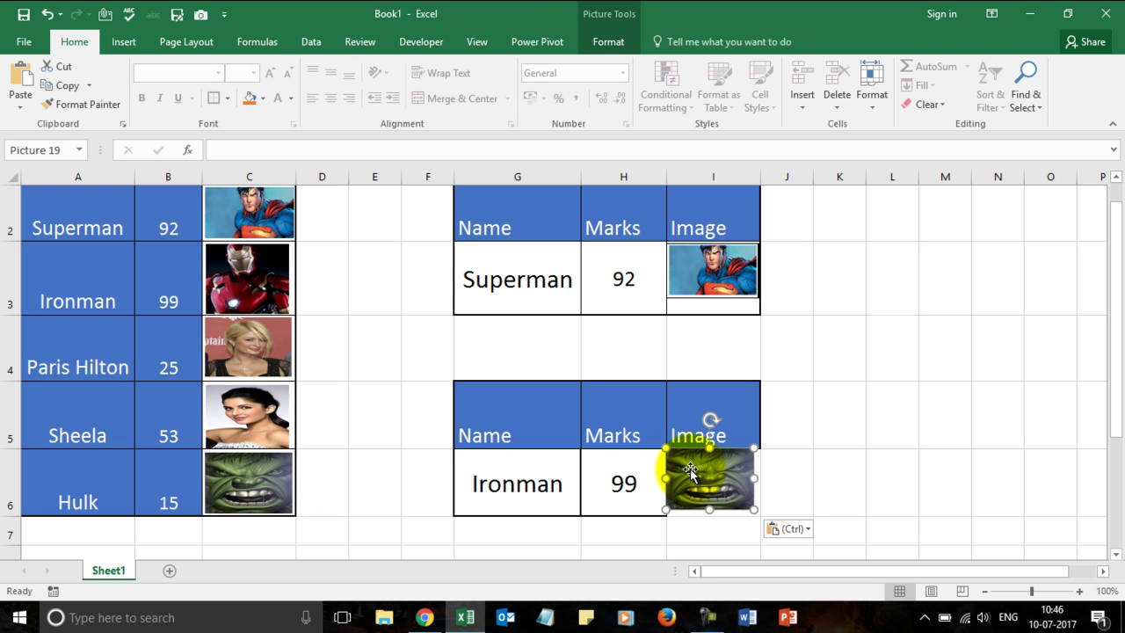
Move the pasted Hulk picture out beside the lower table, leaving I6 empty
{"action": "left_click", "coordinate": [767, 472]}
{"action": "left_click_drag", "start_coordinate": [714, 475], "coordinate": [719, 483]}
{"action": "left_click", "coordinate": [785, 479]}
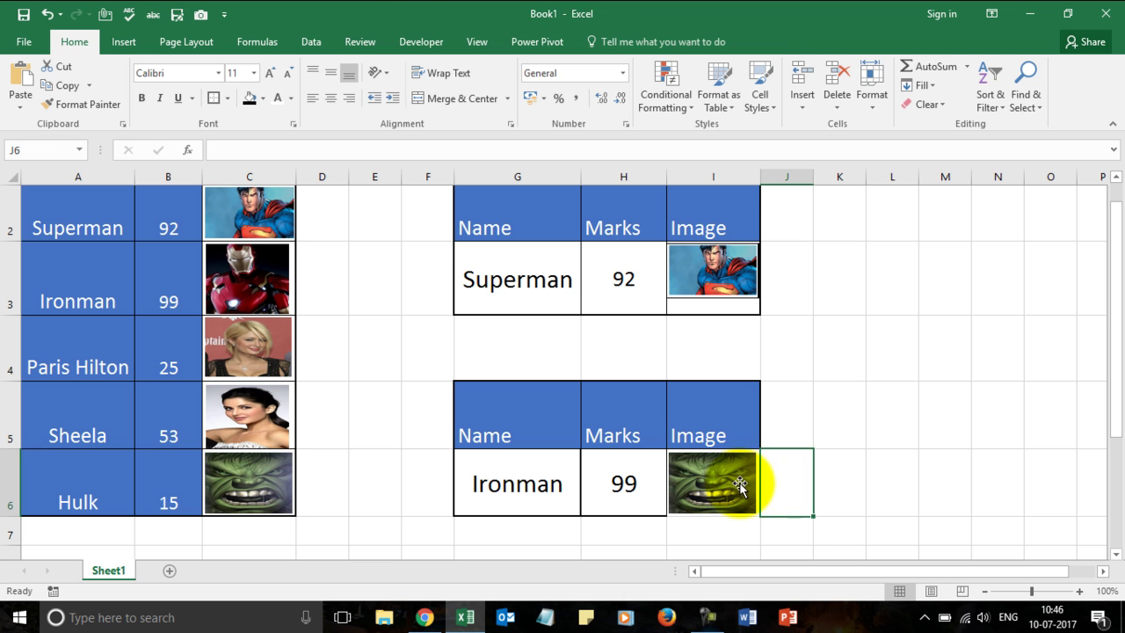
{"action": "left_click", "coordinate": [749, 485]}
{"action": "left_click", "coordinate": [816, 452]}
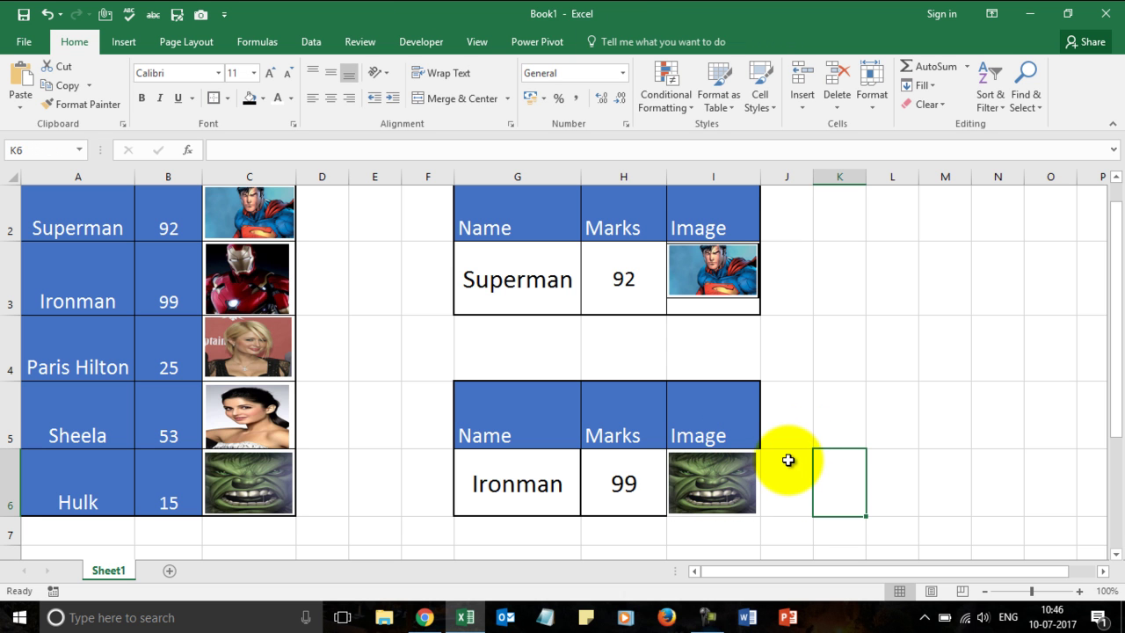
{"action": "left_click", "coordinate": [709, 484]}
{"action": "left_click", "coordinate": [783, 471]}
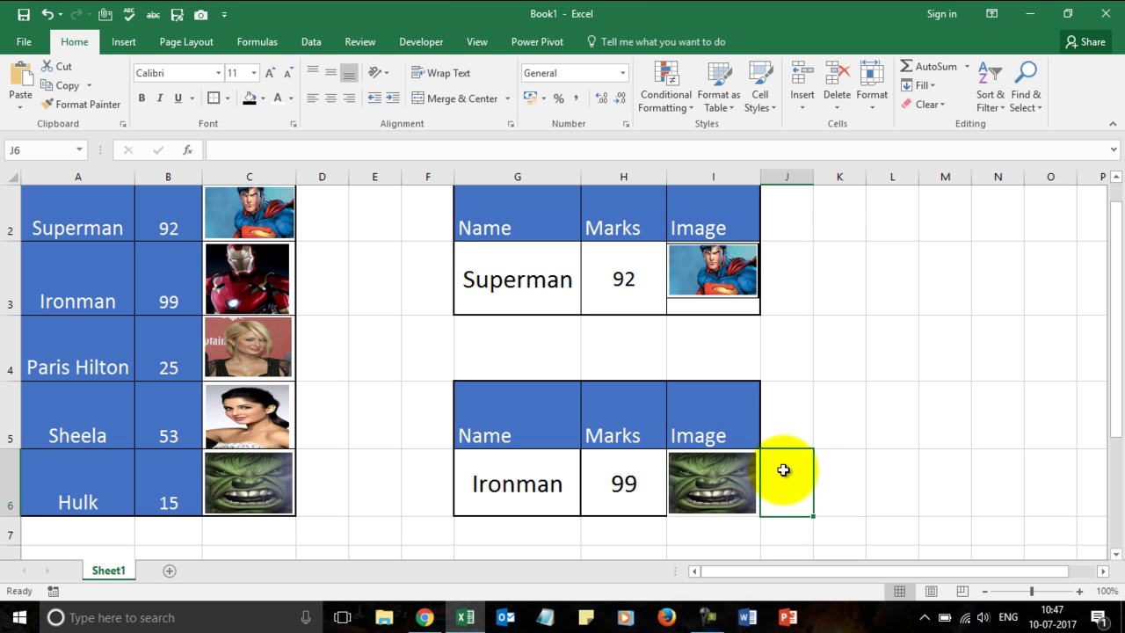
{"action": "key", "text": "Left"}
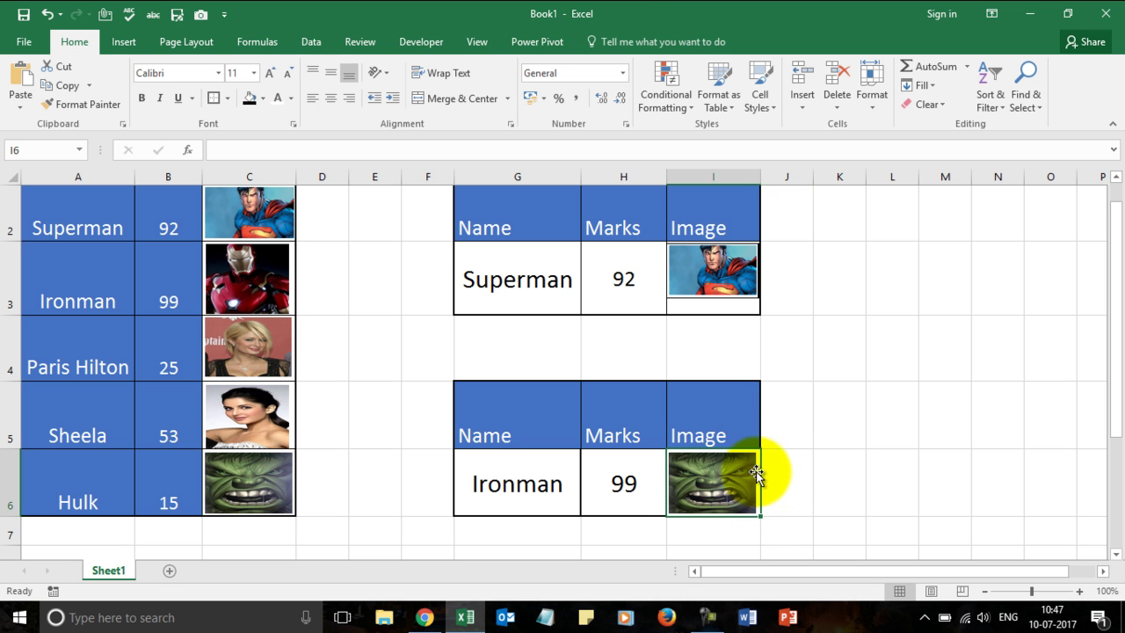
{"action": "left_click_drag", "start_coordinate": [714, 479], "coordinate": [836, 459]}
{"action": "left_click", "coordinate": [717, 493]}
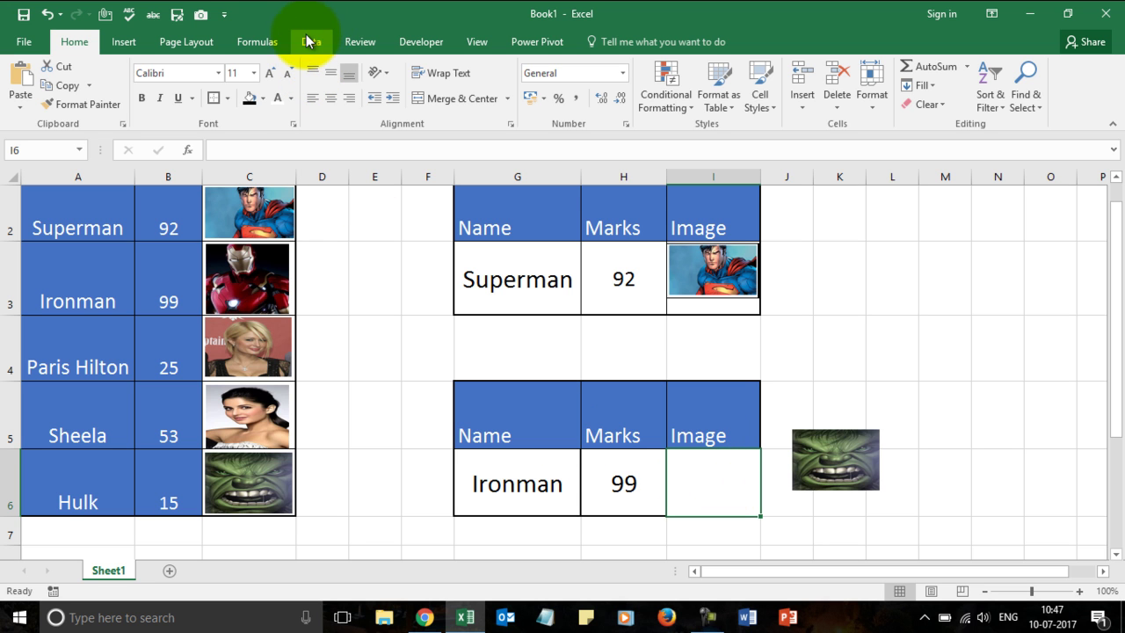
{"action": "left_click", "coordinate": [359, 44]}
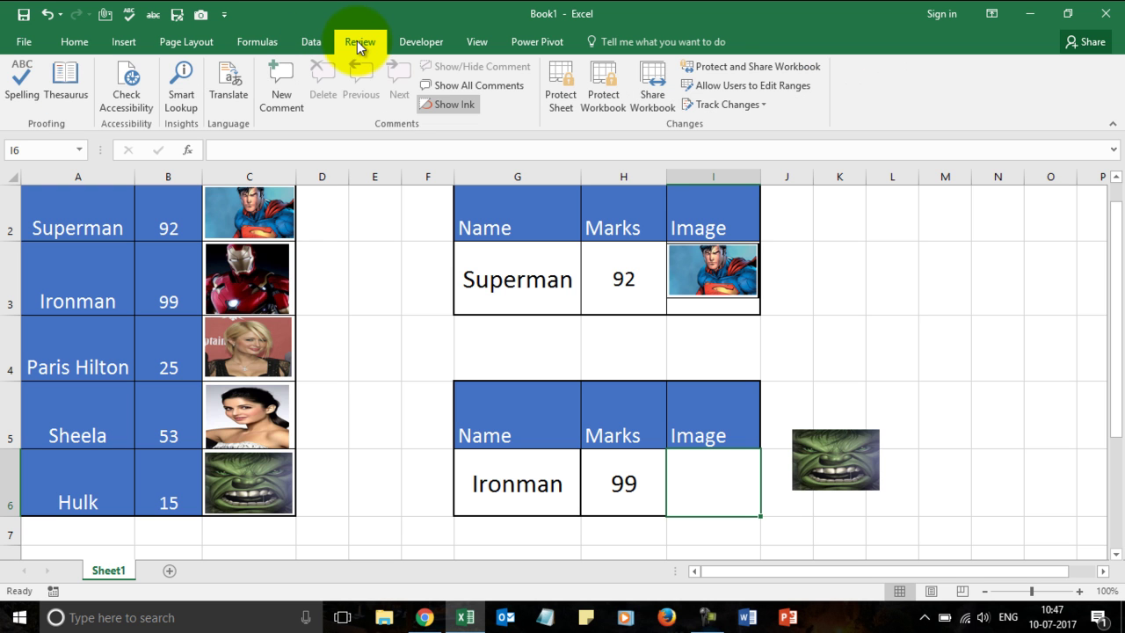
{"action": "left_click", "coordinate": [130, 41]}
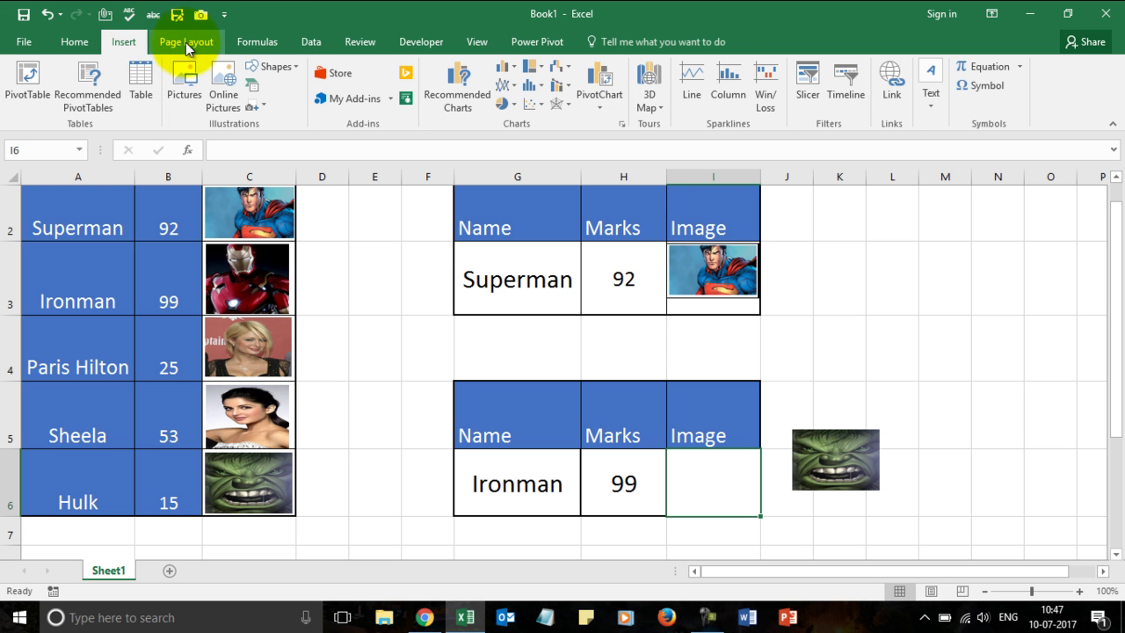
{"action": "left_click", "coordinate": [74, 43]}
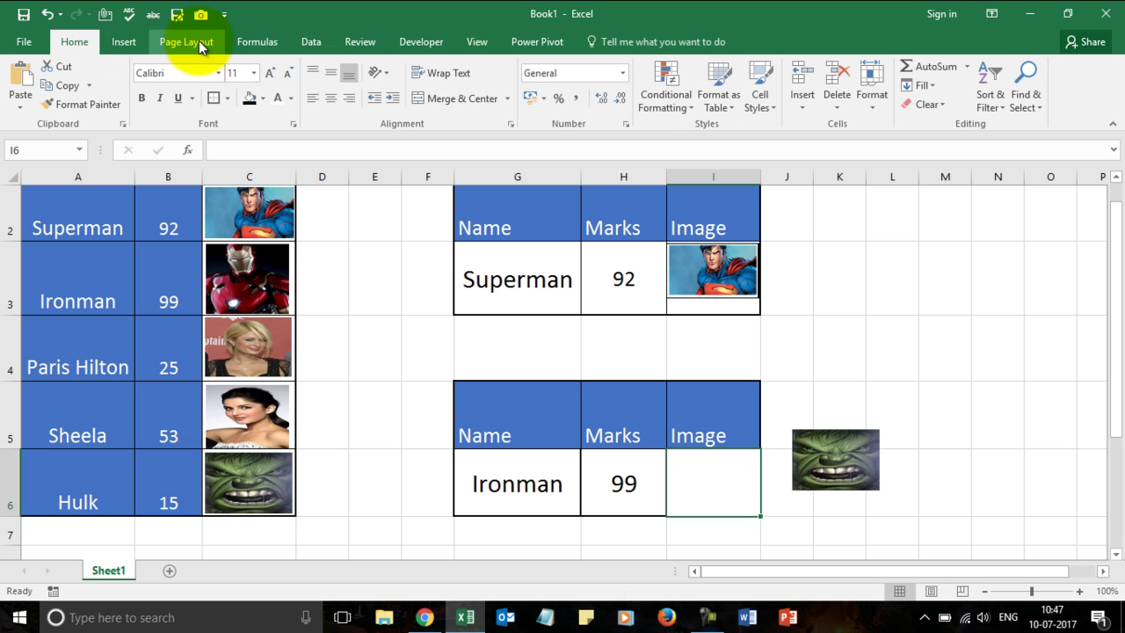
{"action": "left_click", "coordinate": [259, 49]}
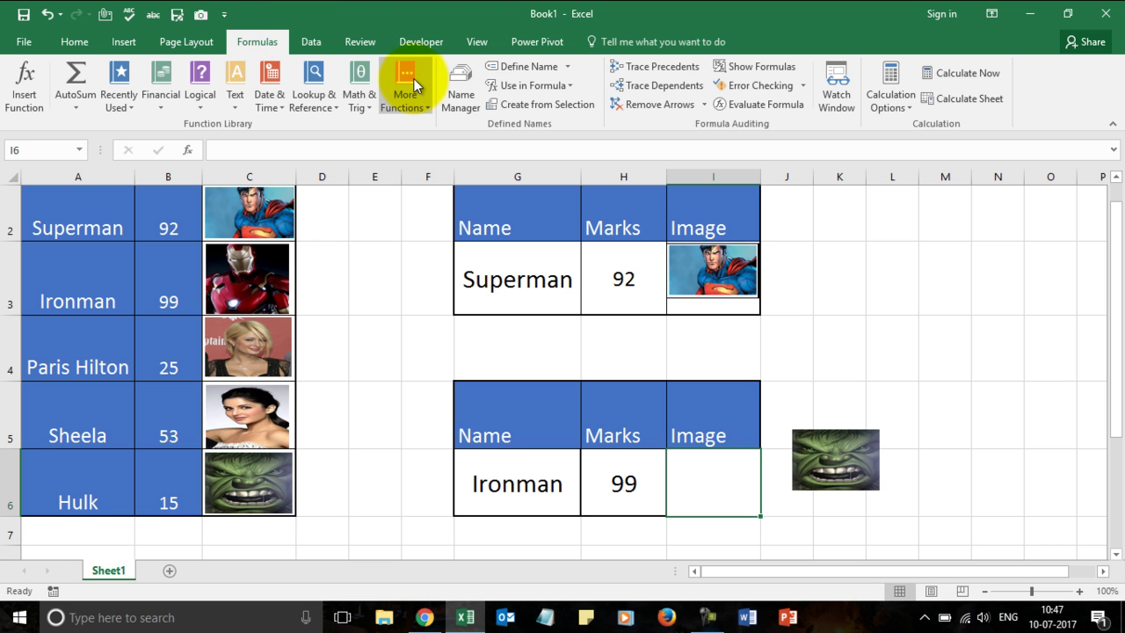
{"action": "left_click", "coordinate": [506, 70]}
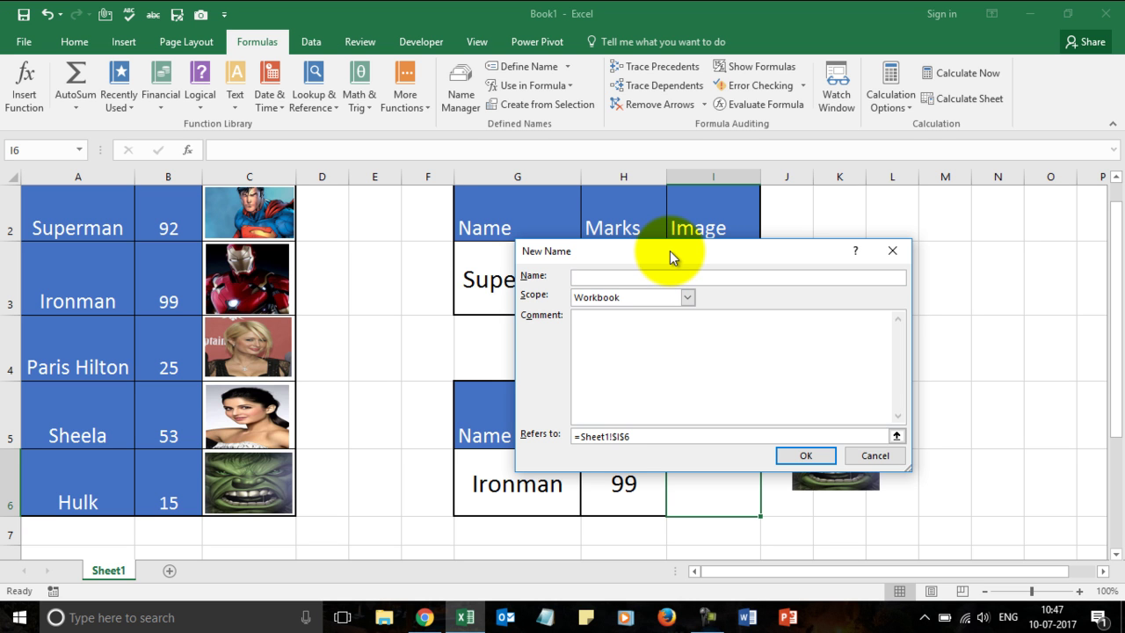
{"action": "type", "text": "Picture_lookup"}
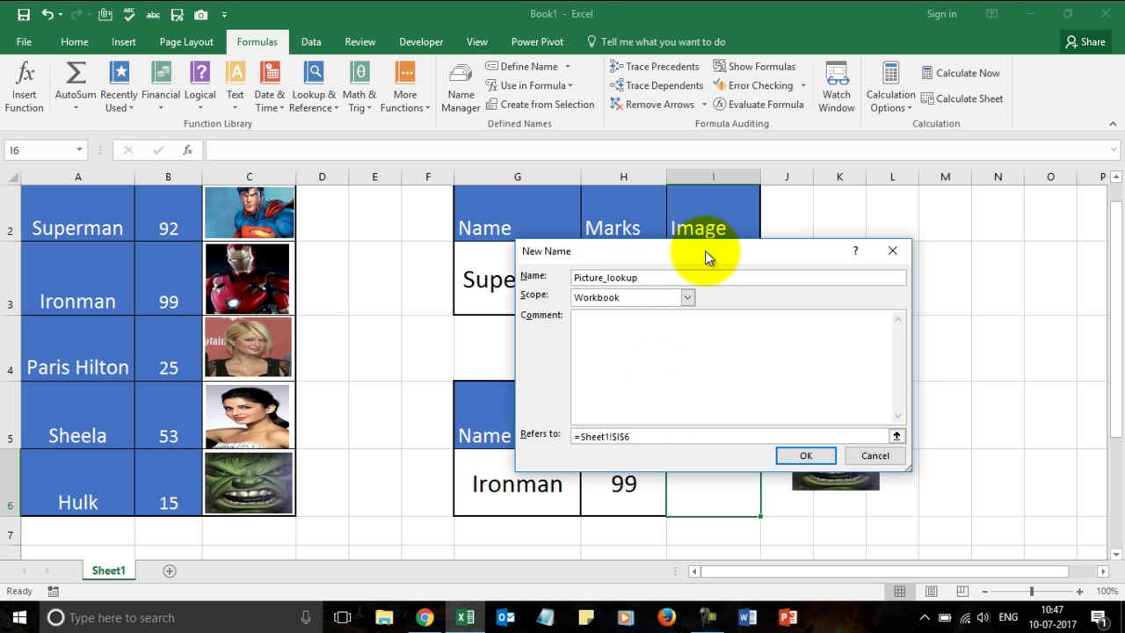
{"action": "left_click_drag", "start_coordinate": [705, 250], "coordinate": [830, 231]}
{"action": "left_click_drag", "start_coordinate": [763, 419], "coordinate": [692, 419]}
{"action": "key", "text": "BackSpace"}
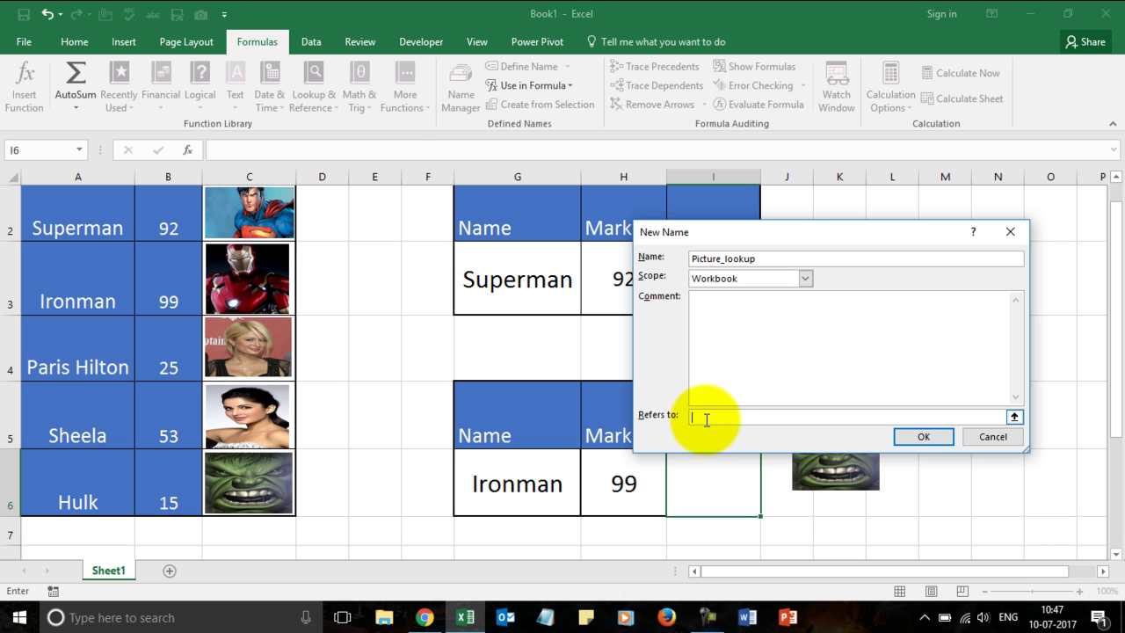
Review H6's INDEX/MATCH formula in edit mode, then cancel without changing it
{"action": "left_click", "coordinate": [1010, 232]}
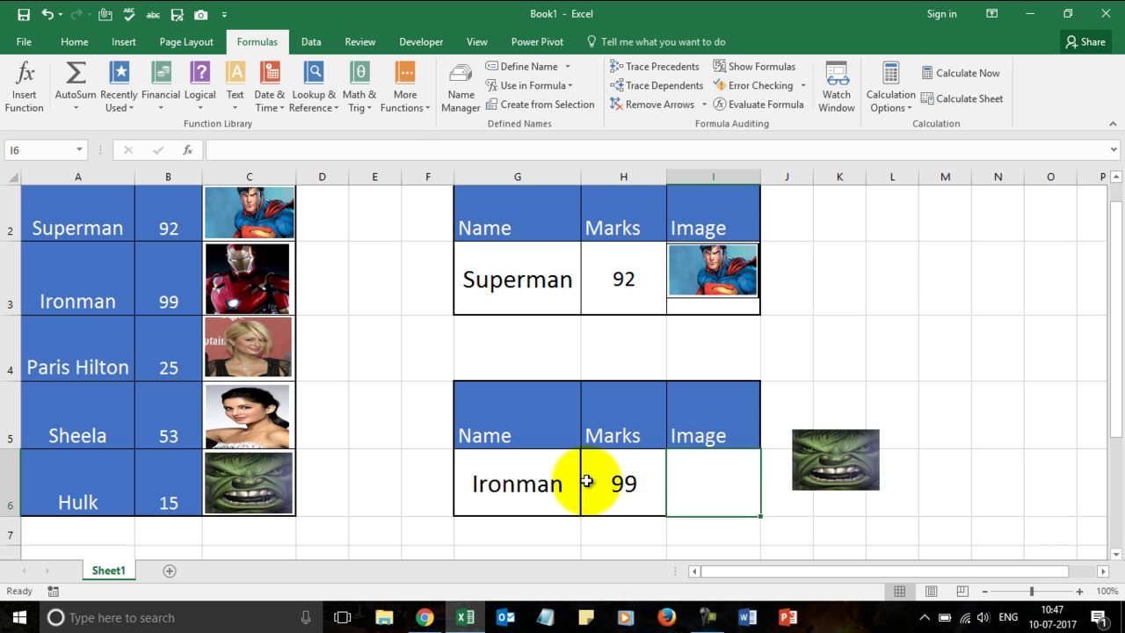
{"action": "left_click", "coordinate": [615, 477]}
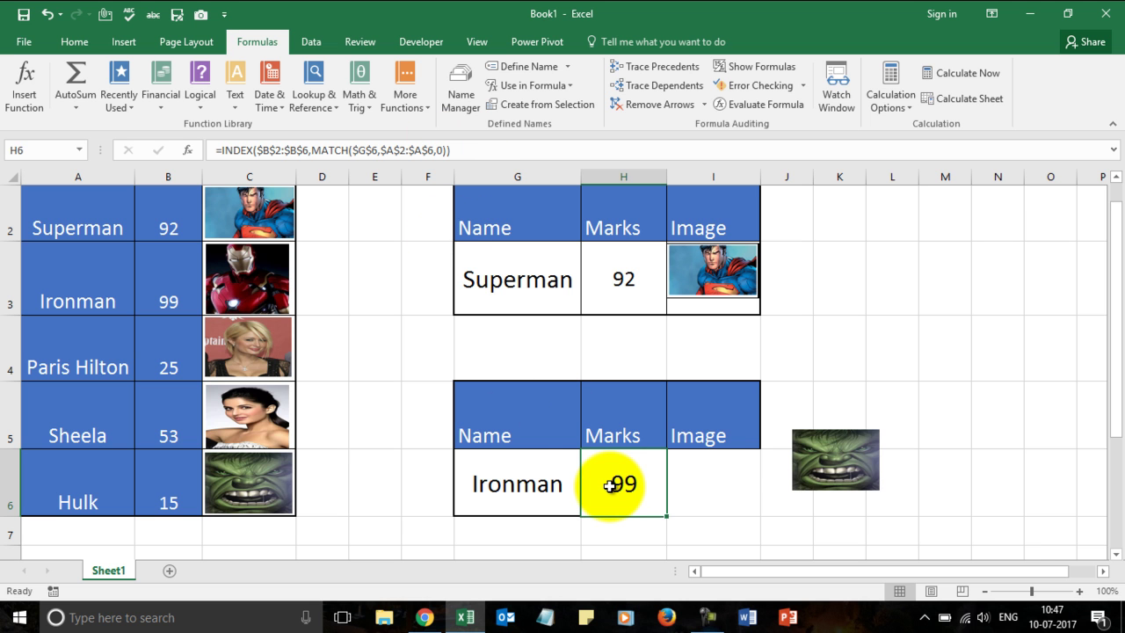
{"action": "double_click", "coordinate": [609, 485]}
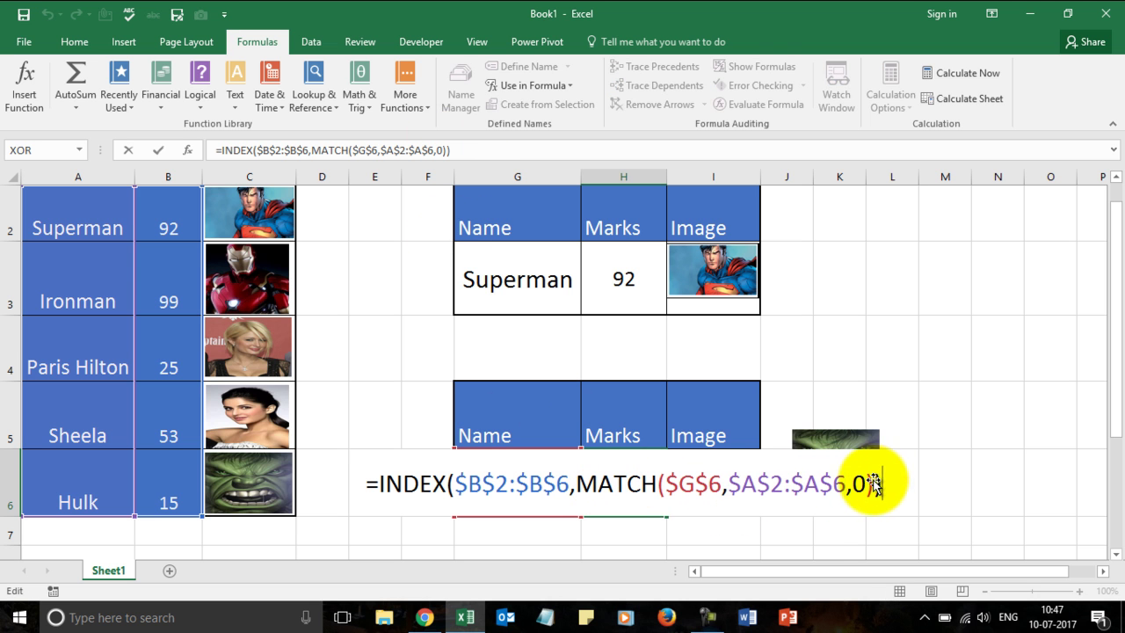
{"action": "left_click_drag", "start_coordinate": [883, 483], "coordinate": [369, 486]}
{"action": "type", "text": "="}
{"action": "left_click", "coordinate": [940, 347]}
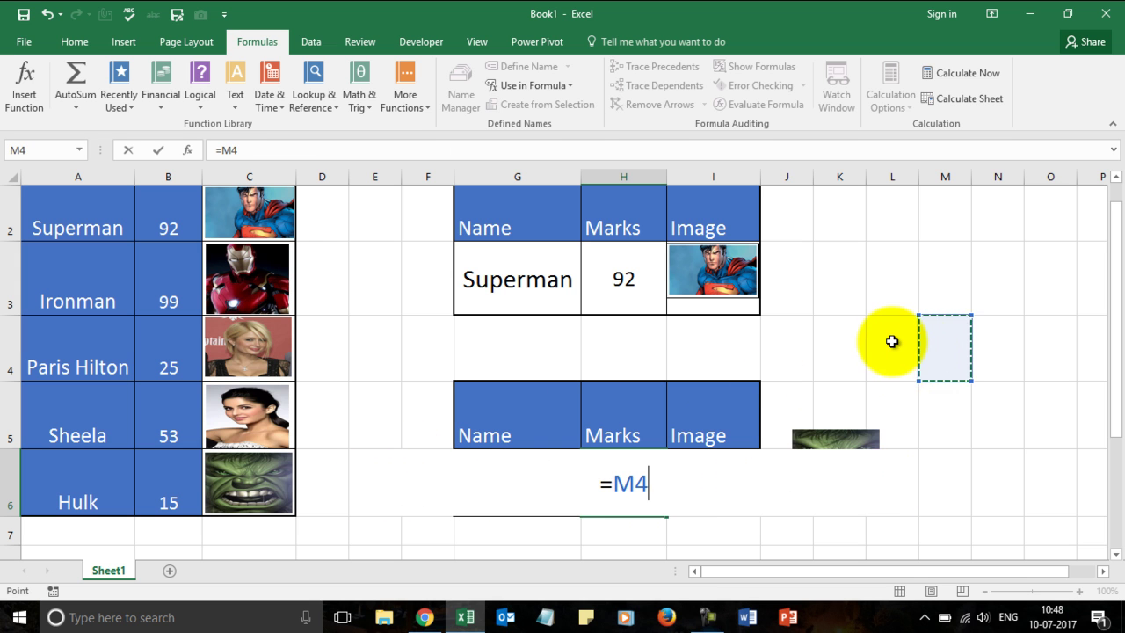
{"action": "key", "text": "Escape"}
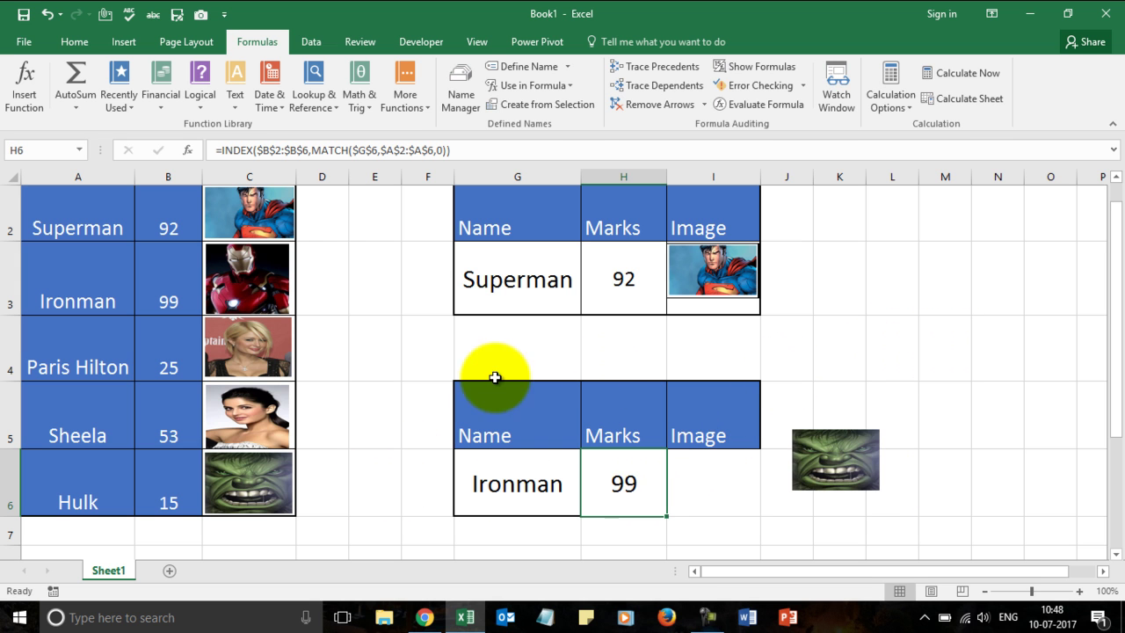
Define name Picture_lookup referring to =INDEX($C$2:$C$6,MATCH($G$6,$A$2:$A$6,0))
{"action": "left_click", "coordinate": [516, 67]}
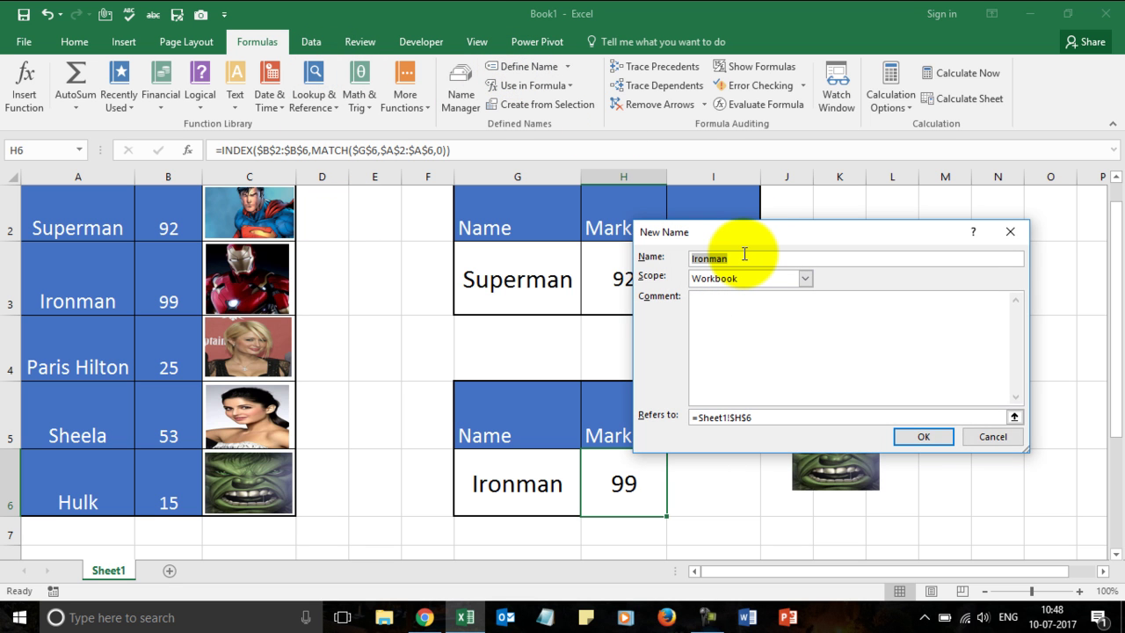
{"action": "key", "text": "Escape"}
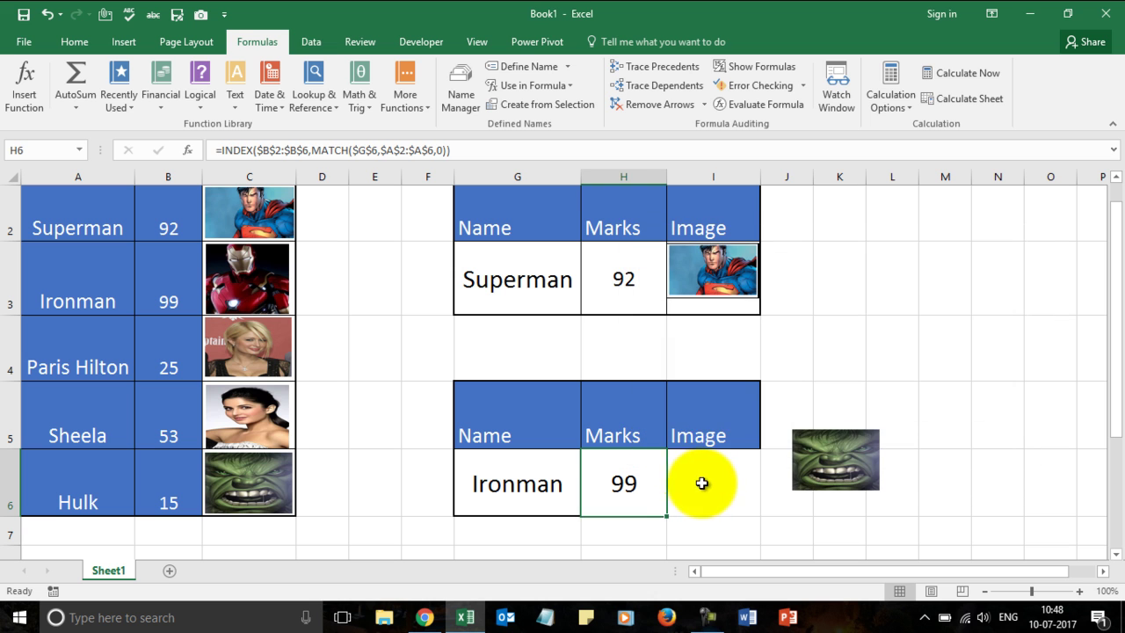
{"action": "left_click", "coordinate": [708, 484]}
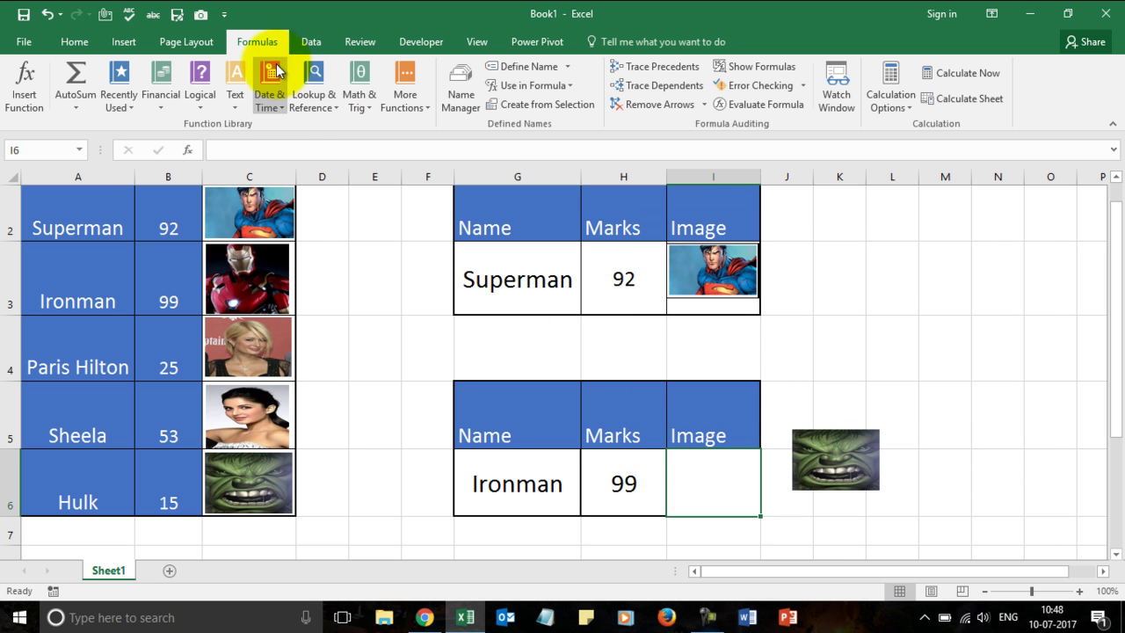
{"action": "left_click", "coordinate": [507, 68]}
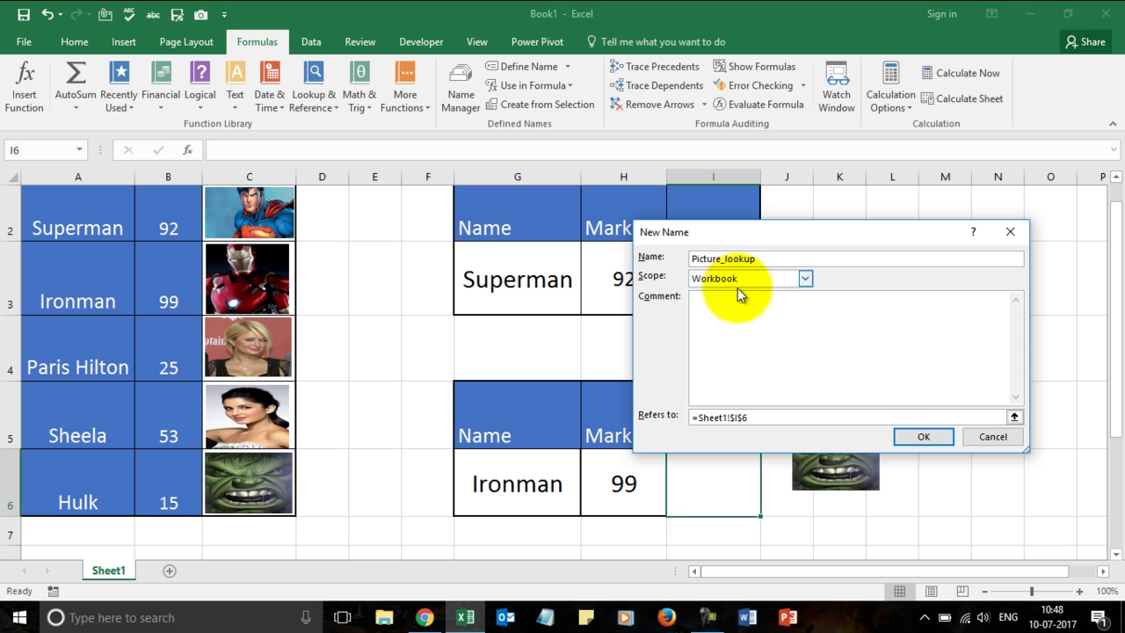
{"action": "left_click", "coordinate": [665, 418]}
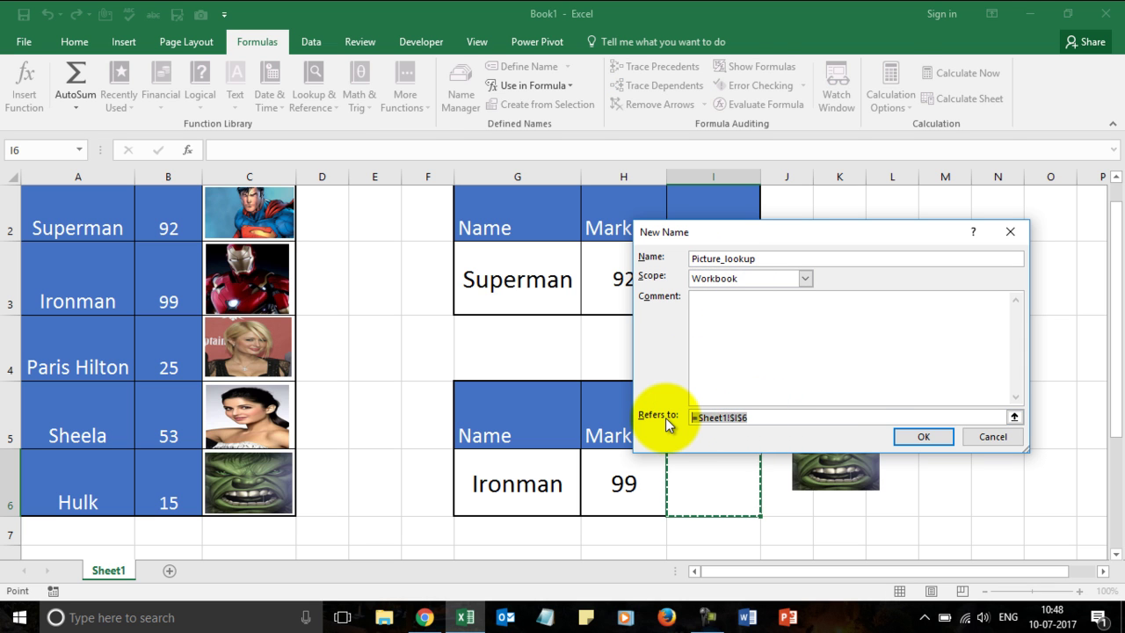
{"action": "key", "text": "ctrl+v"}
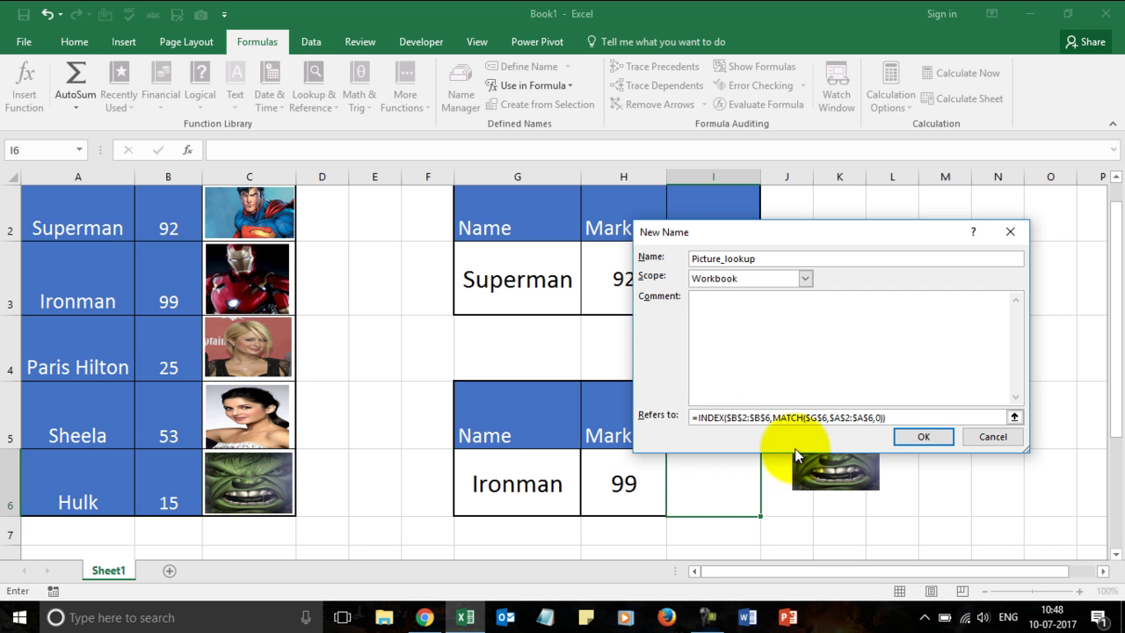
{"action": "left_click", "coordinate": [738, 417]}
{"action": "key", "text": "BackSpace"}
{"action": "type", "text": "c"}
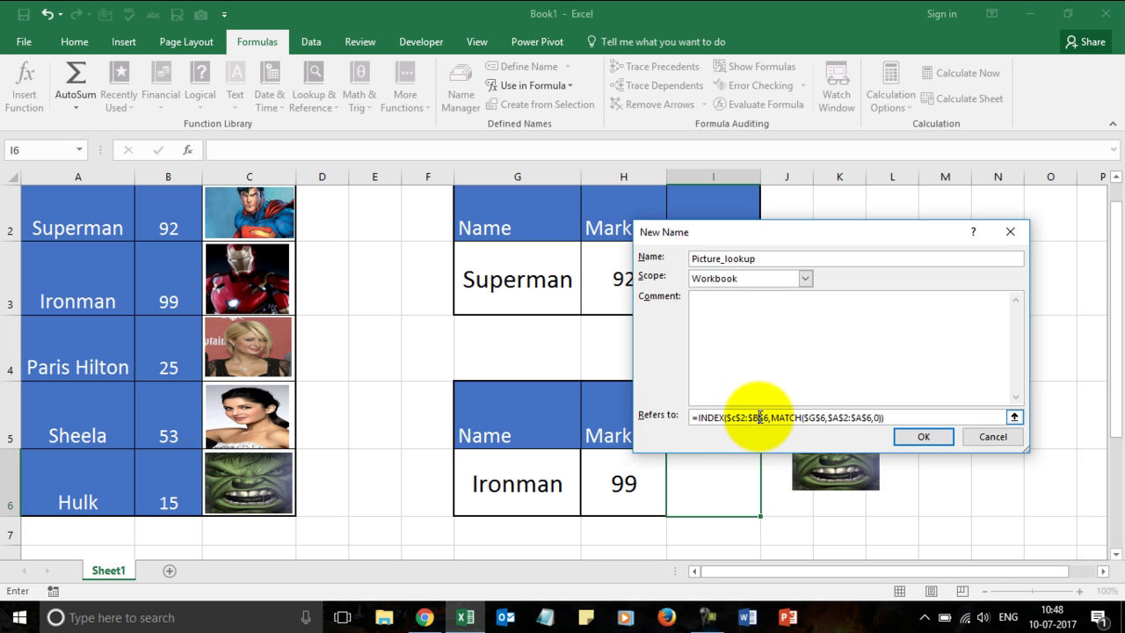
{"action": "left_click", "coordinate": [922, 436]}
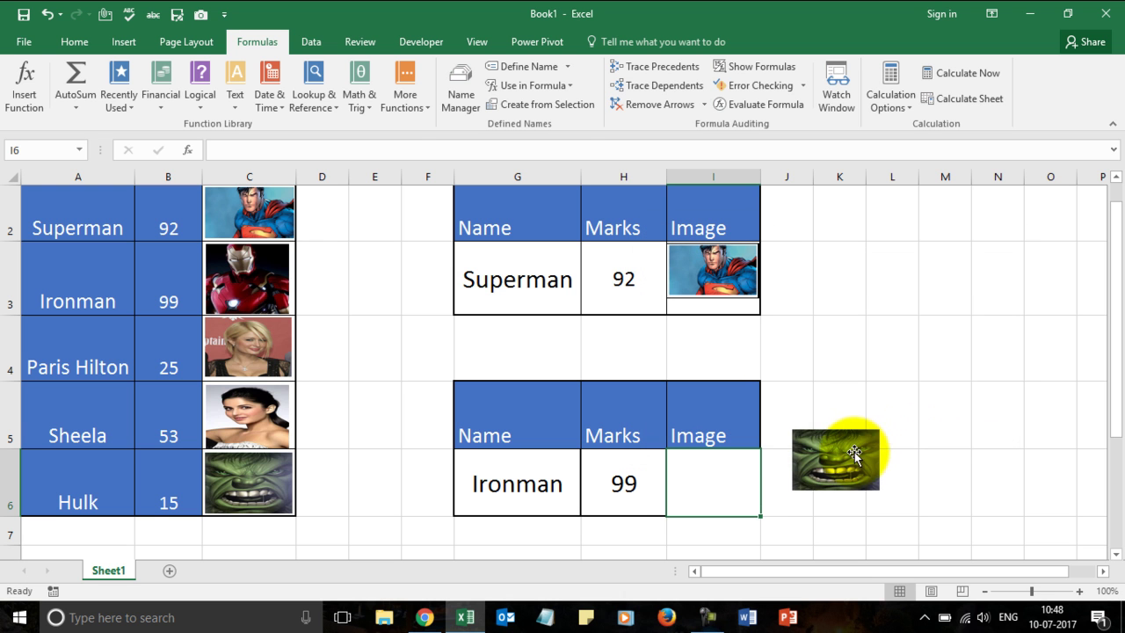
Drag the Hulk picture from beside the table into image cell I6
{"action": "left_click_drag", "start_coordinate": [831, 452], "coordinate": [733, 474]}
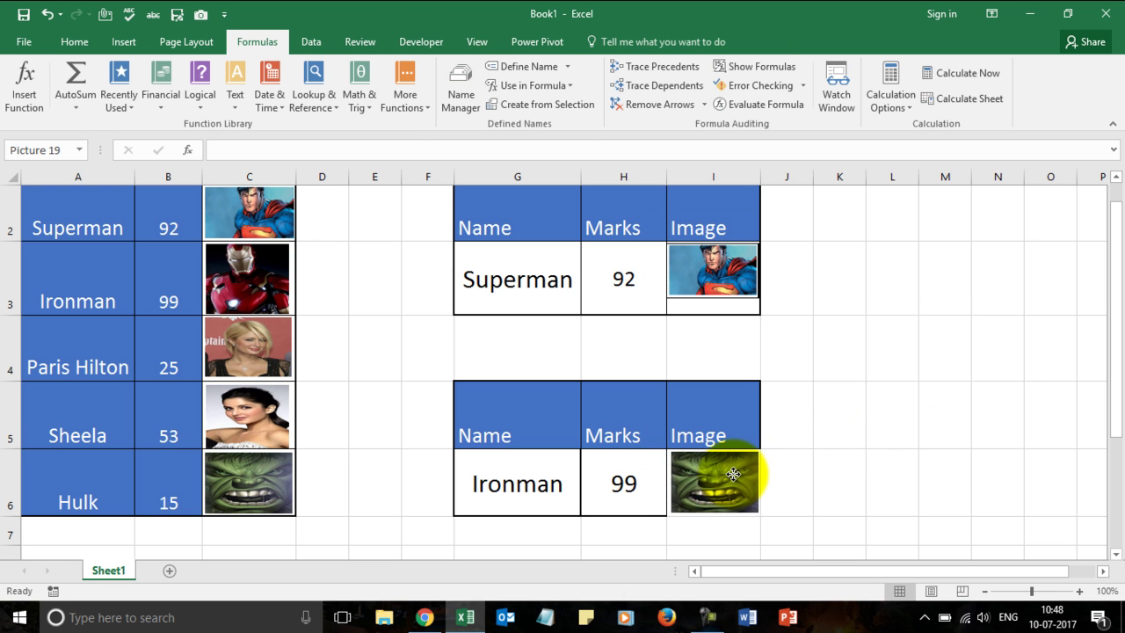
{"action": "left_click", "coordinate": [822, 414]}
{"action": "left_click", "coordinate": [705, 474]}
{"action": "right_click", "coordinate": [705, 475]}
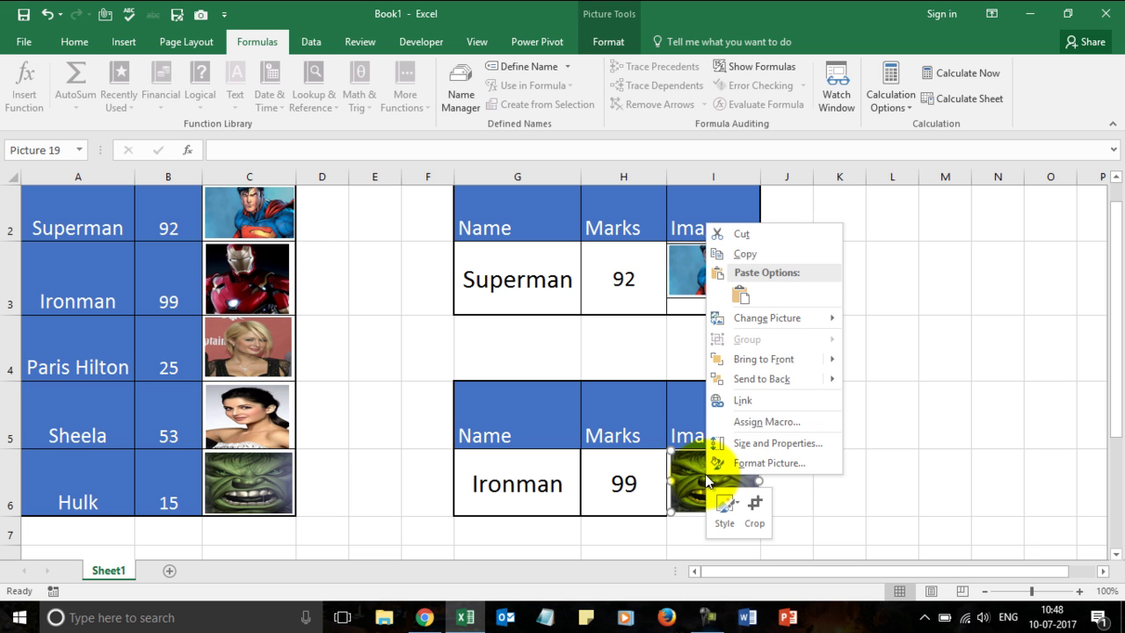
{"action": "key", "text": "Escape"}
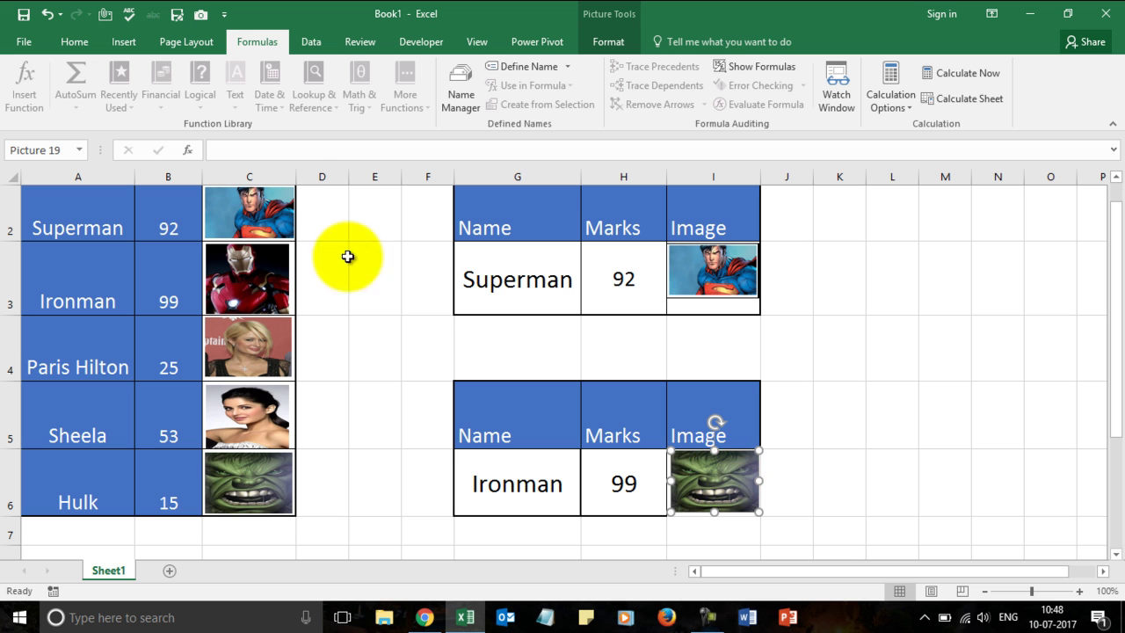
Give the I6 picture the formula =Picture_lookup so it displays Ironman's image
{"action": "left_click", "coordinate": [277, 149]}
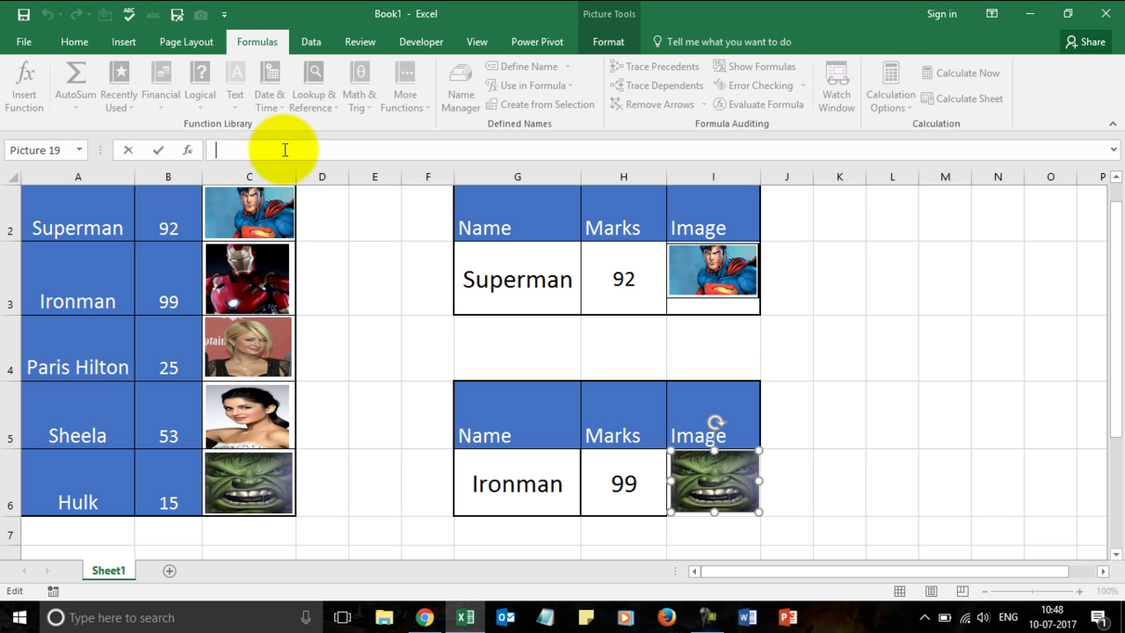
{"action": "type", "text": "=pi"}
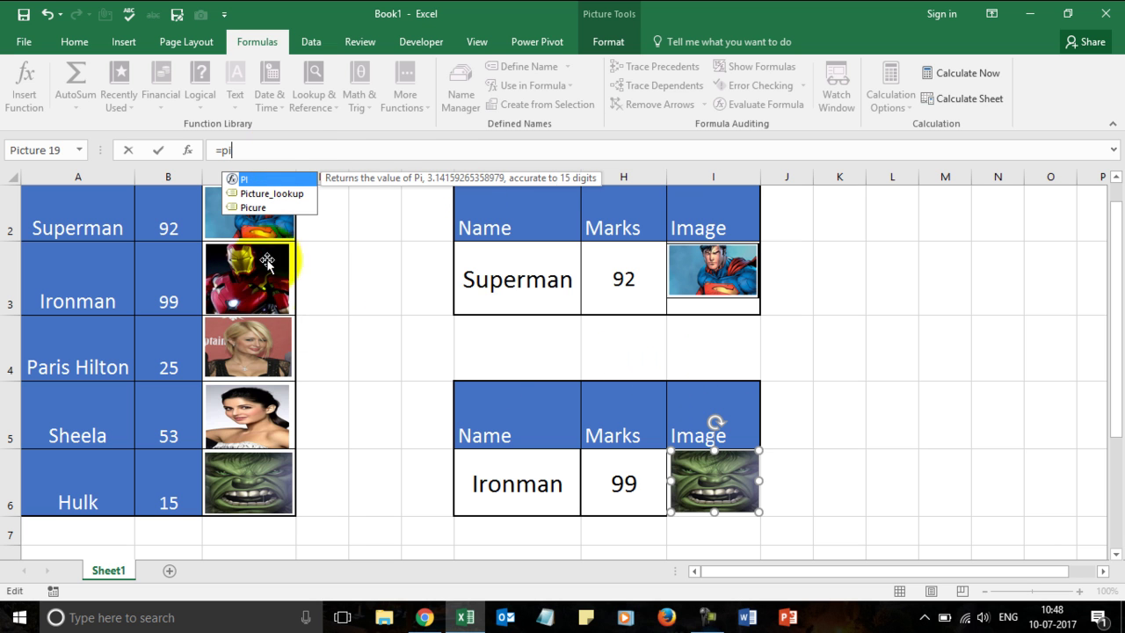
{"action": "left_click", "coordinate": [289, 193]}
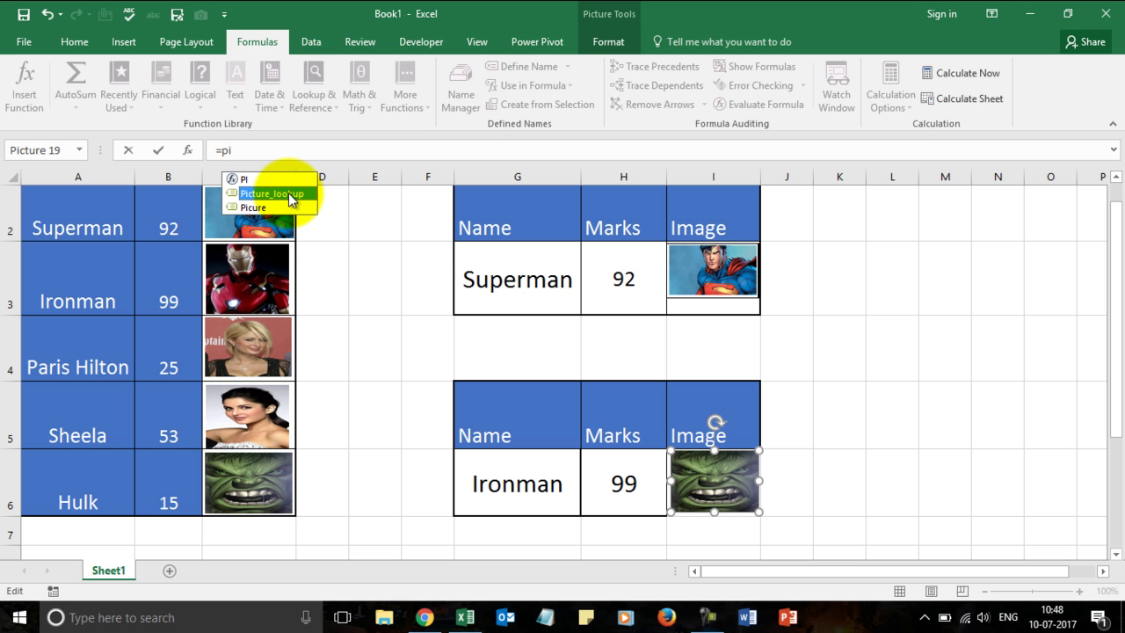
{"action": "key", "text": "Return"}
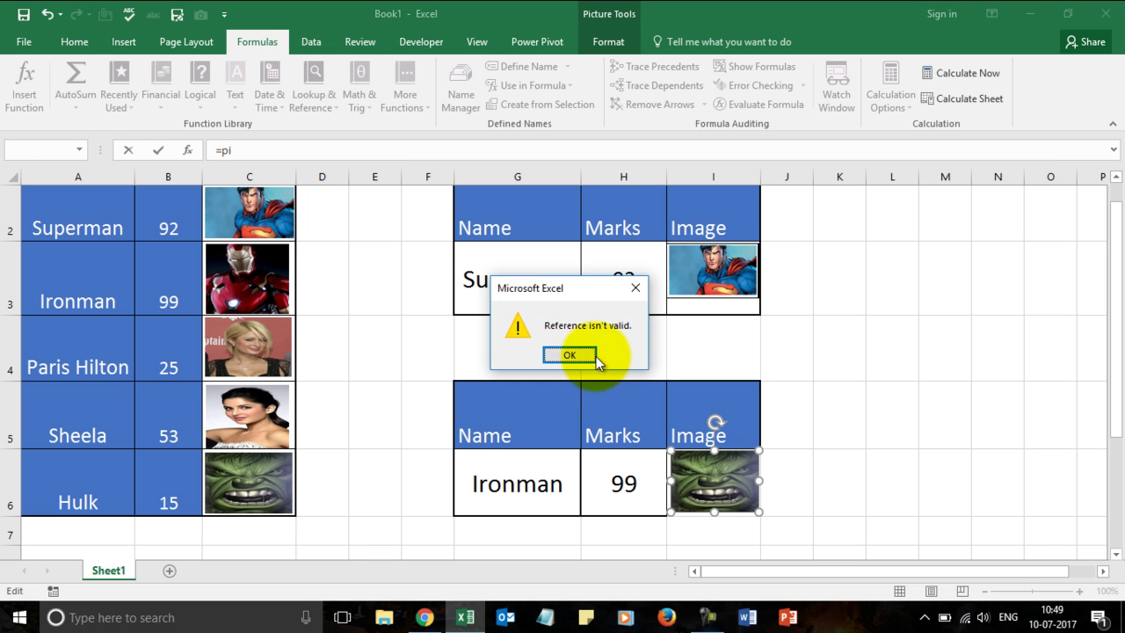
{"action": "left_click", "coordinate": [569, 355]}
{"action": "type", "text": "ct"}
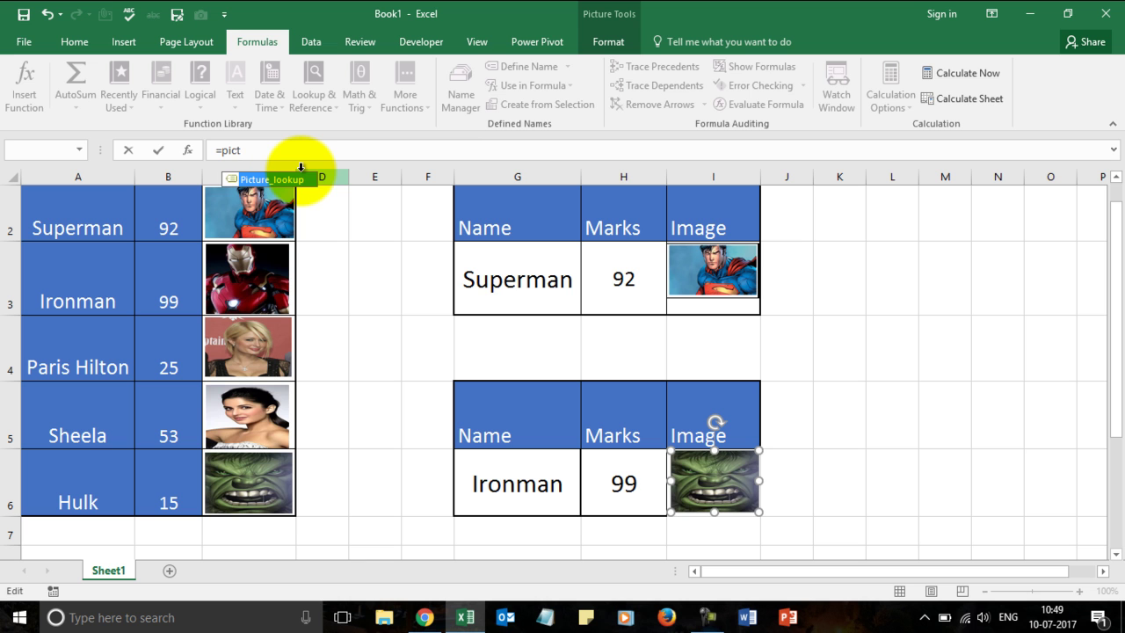
{"action": "key", "text": "Tab"}
{"action": "key", "text": "Return"}
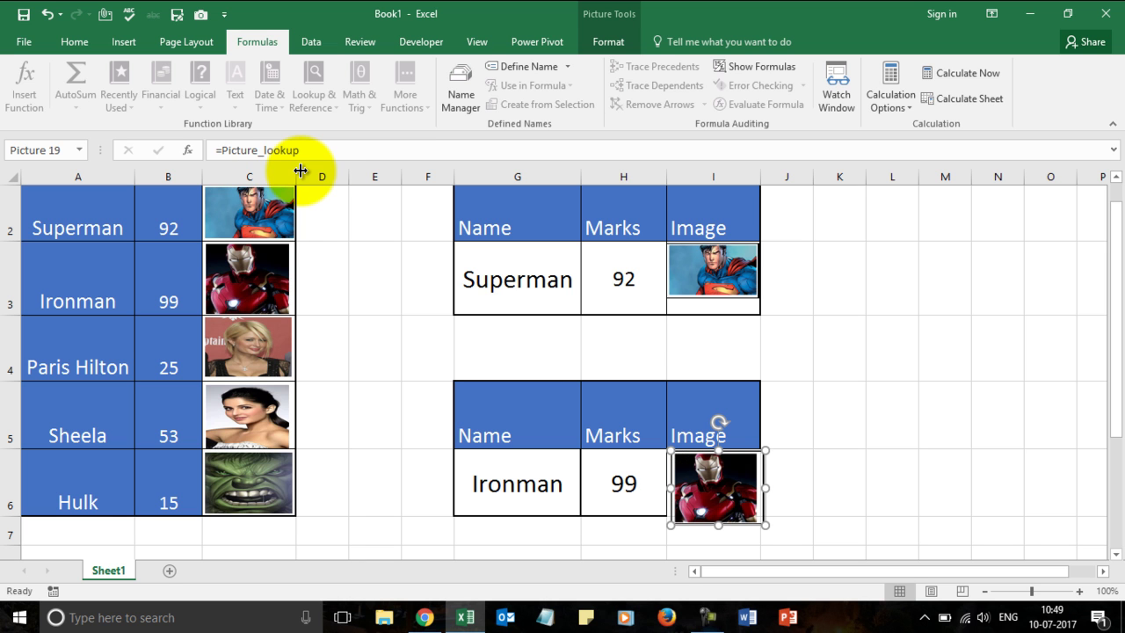
Make row 6 taller and nudge the Ironman picture left within I6
{"action": "left_click", "coordinate": [845, 454]}
{"action": "left_click", "coordinate": [713, 466]}
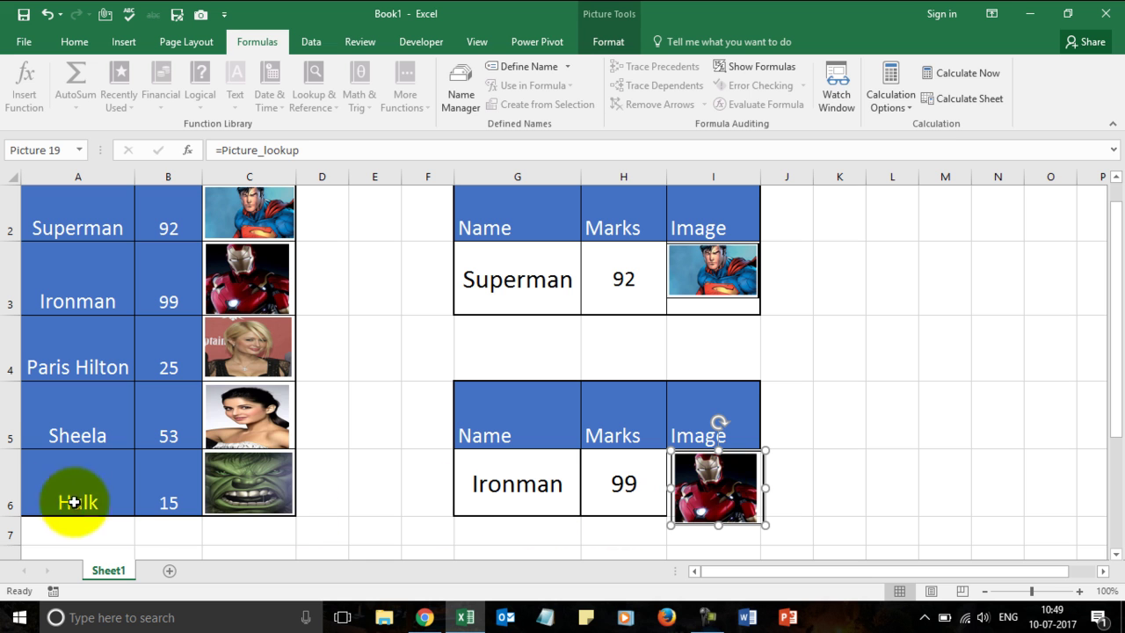
{"action": "left_click_drag", "start_coordinate": [9, 516], "coordinate": [9, 527]}
{"action": "mouse_move", "coordinate": [704, 495]}
{"action": "left_mouse_down"}
{"action": "mouse_move", "coordinate": [681, 496]}
{"action": "mouse_move", "coordinate": [700, 492]}
{"action": "left_mouse_up"}
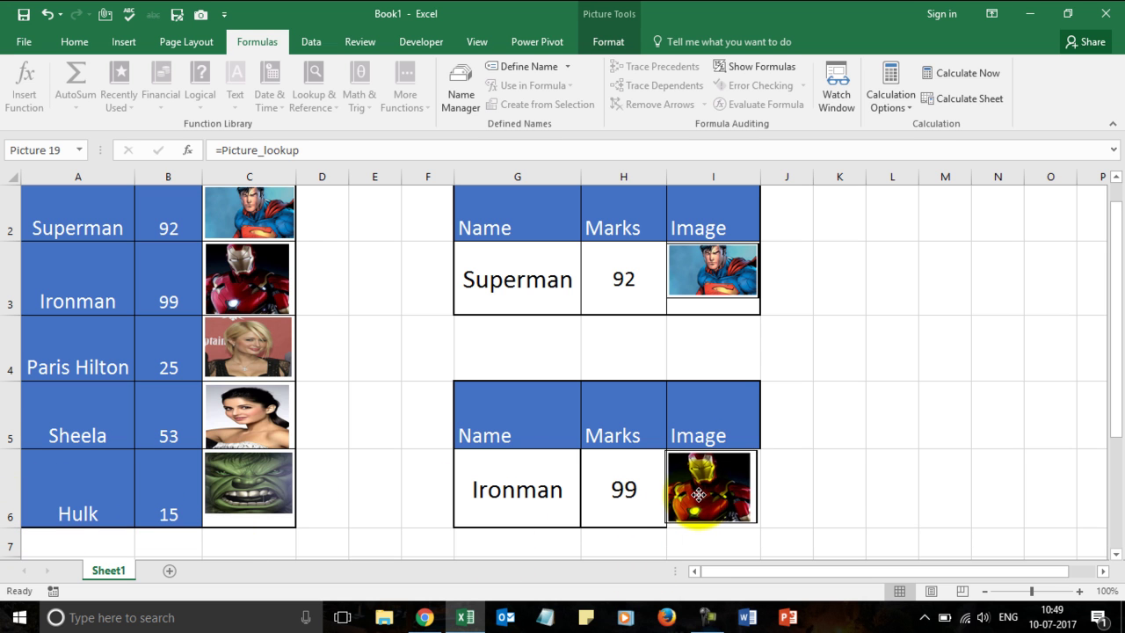
{"action": "left_click", "coordinate": [828, 492]}
Test the G6 lookup by choosing Sheela, then switch back to Ironman
{"action": "left_click", "coordinate": [536, 501]}
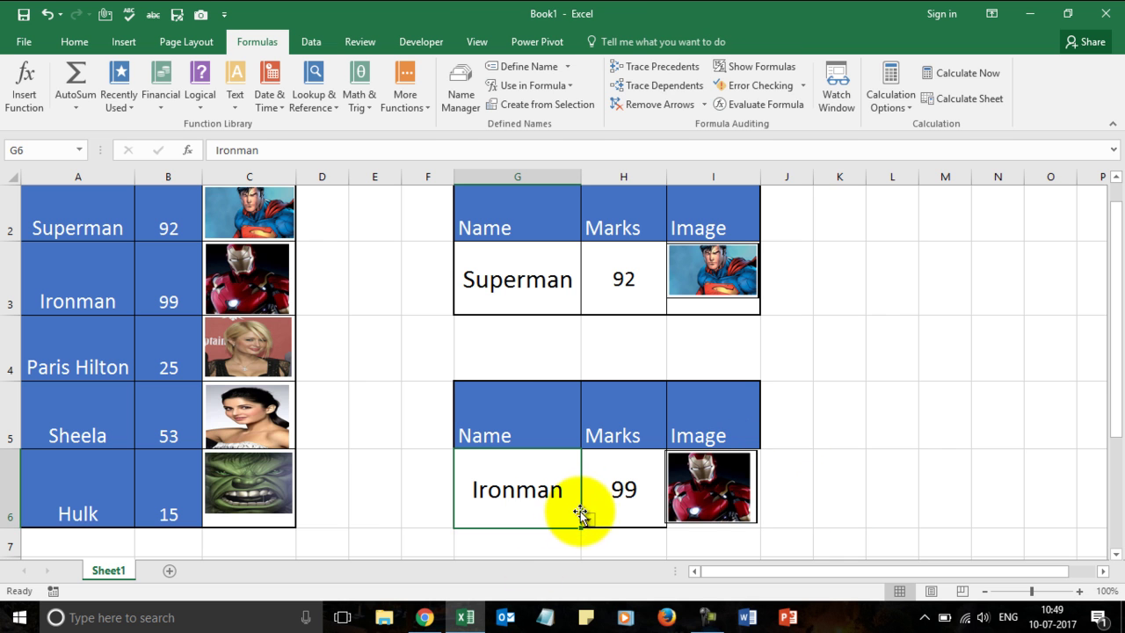
{"action": "left_click", "coordinate": [588, 519]}
{"action": "left_click", "coordinate": [533, 565]}
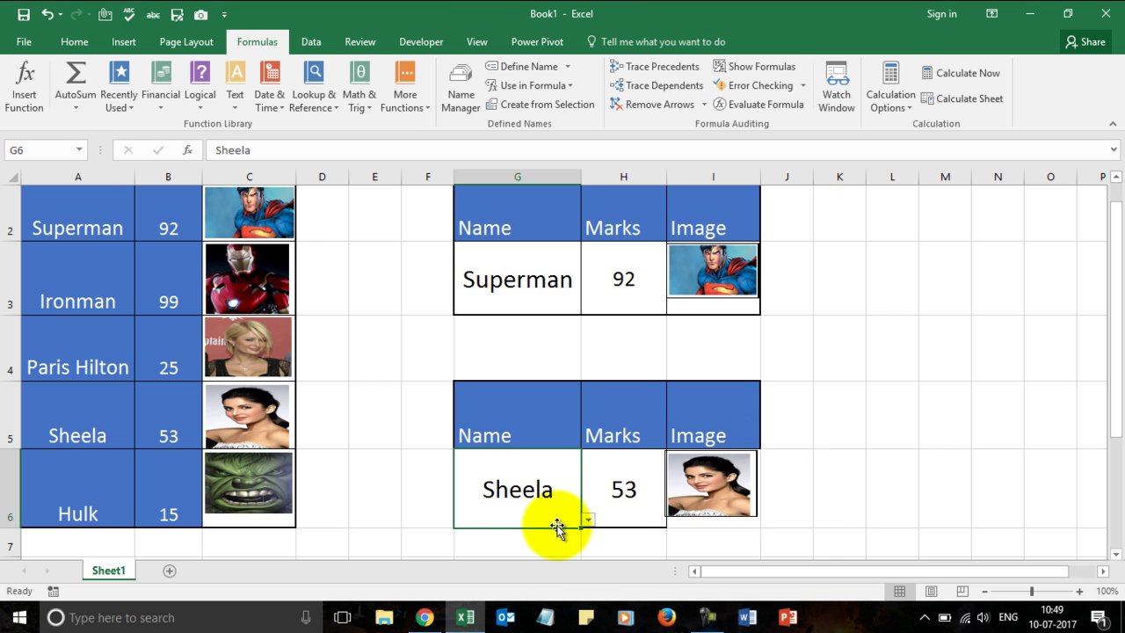
{"action": "left_click", "coordinate": [588, 519]}
{"action": "left_click", "coordinate": [515, 545]}
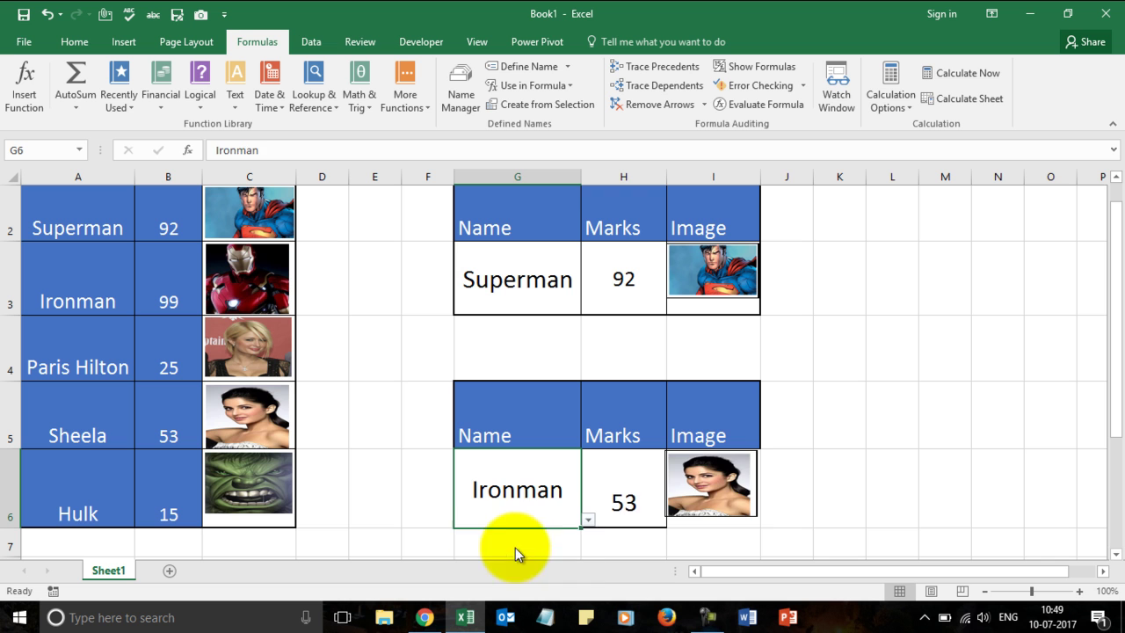
Delete the linked Ironman picture from I6
{"action": "left_click", "coordinate": [780, 469]}
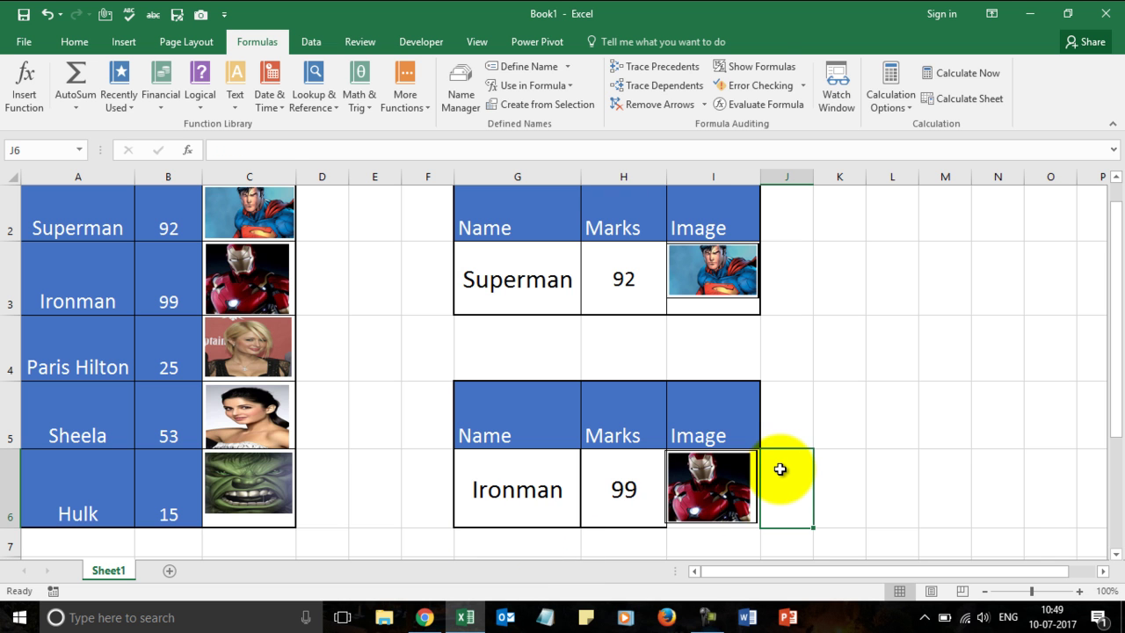
{"action": "left_click", "coordinate": [724, 490]}
{"action": "key", "text": "Delete"}
Select and commit the =INDEX($B$2:$B$6,MATCH($G$6,$A$2:$A$6,0)) formula in H6
{"action": "left_click", "coordinate": [854, 460]}
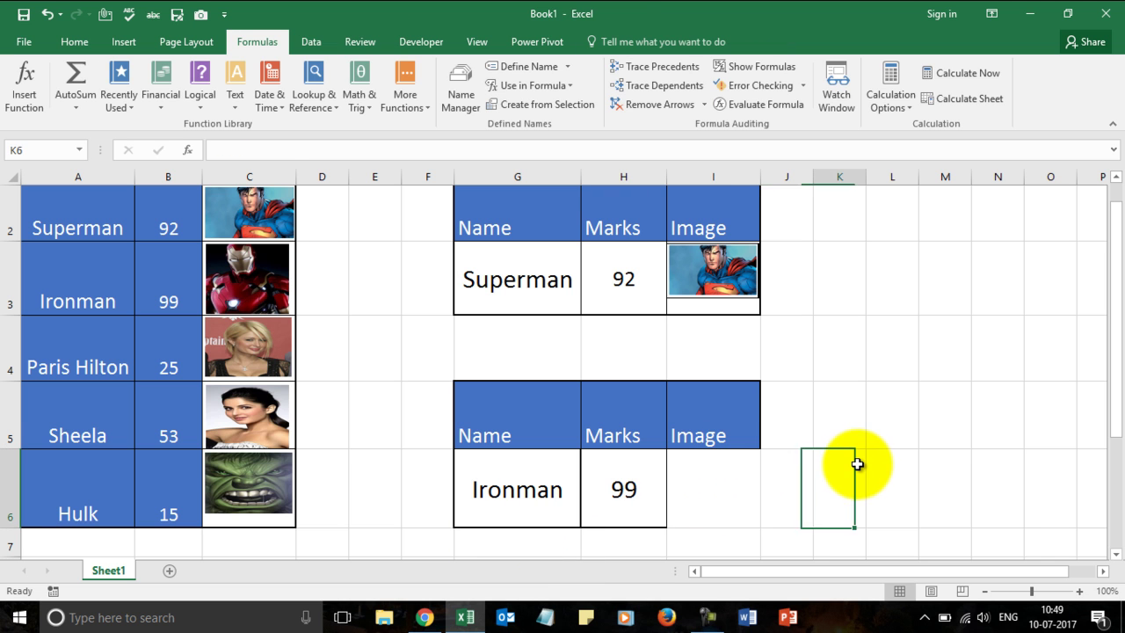
{"action": "left_click", "coordinate": [624, 488]}
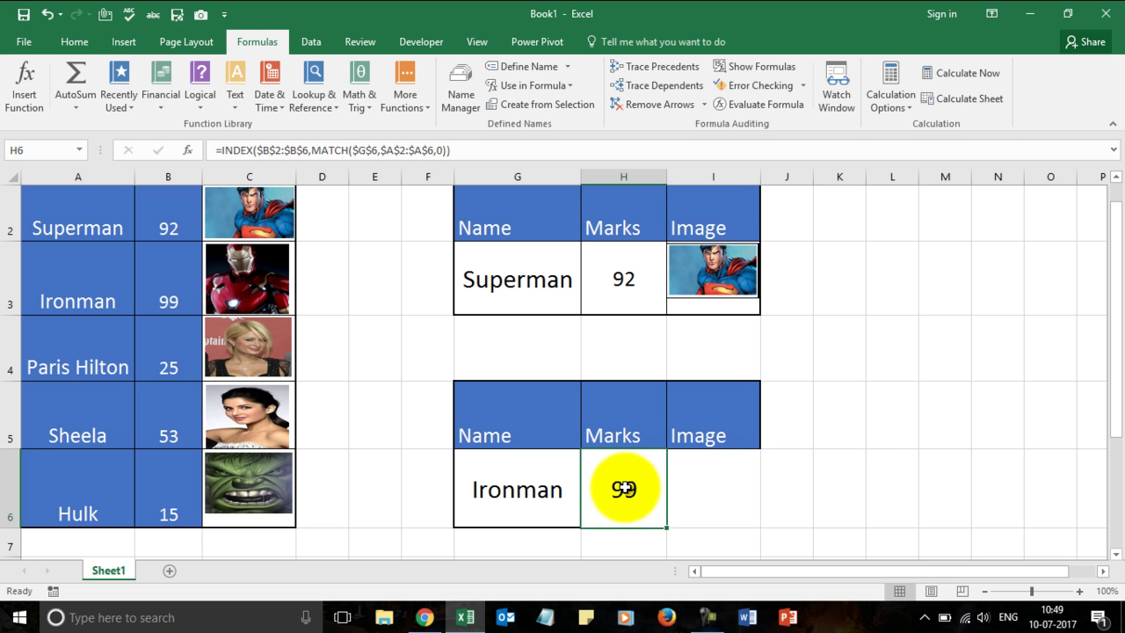
{"action": "left_click_drag", "start_coordinate": [451, 151], "coordinate": [183, 148]}
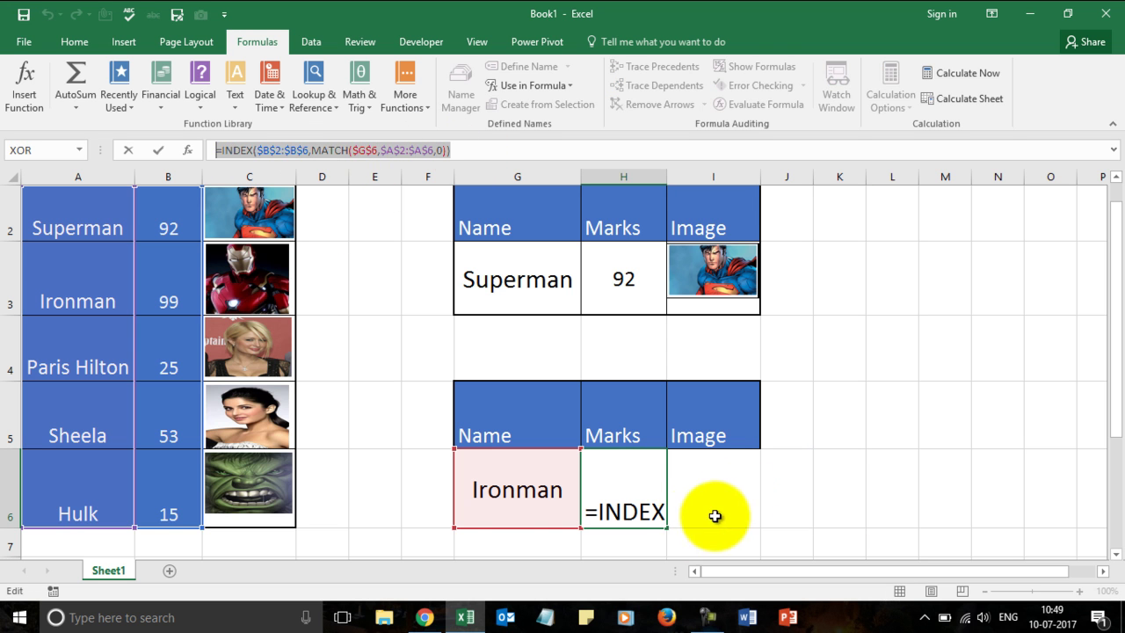
{"action": "key", "text": "Escape"}
Re-edit and confirm the H6 formula so Ironman's Marks show 99
{"action": "double_click", "coordinate": [639, 496]}
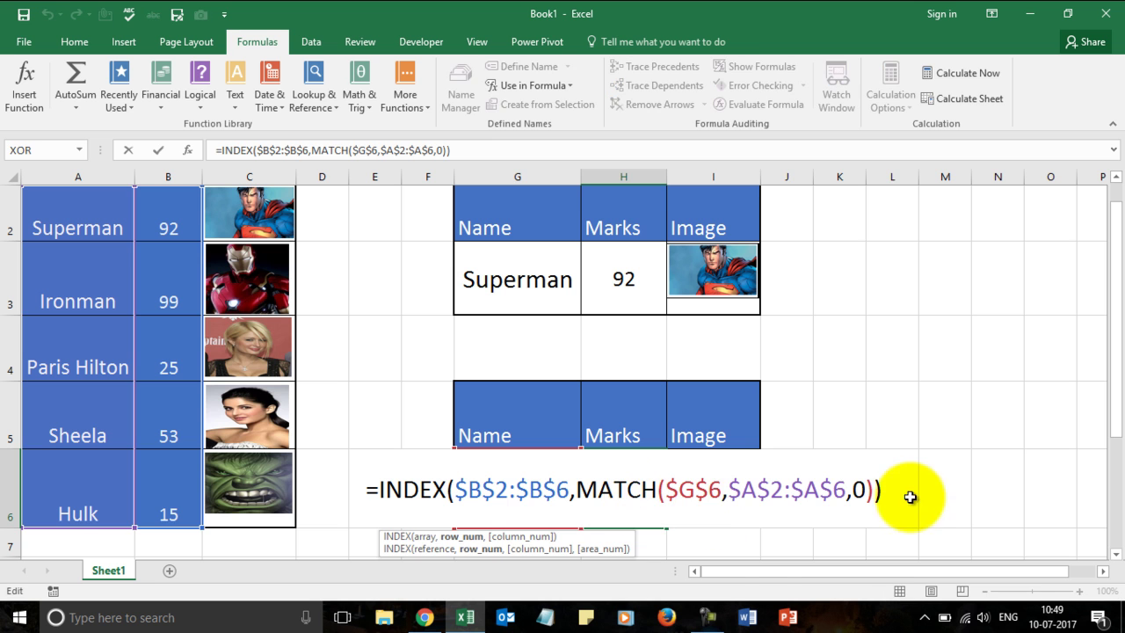
{"action": "left_click_drag", "start_coordinate": [909, 494], "coordinate": [527, 485]}
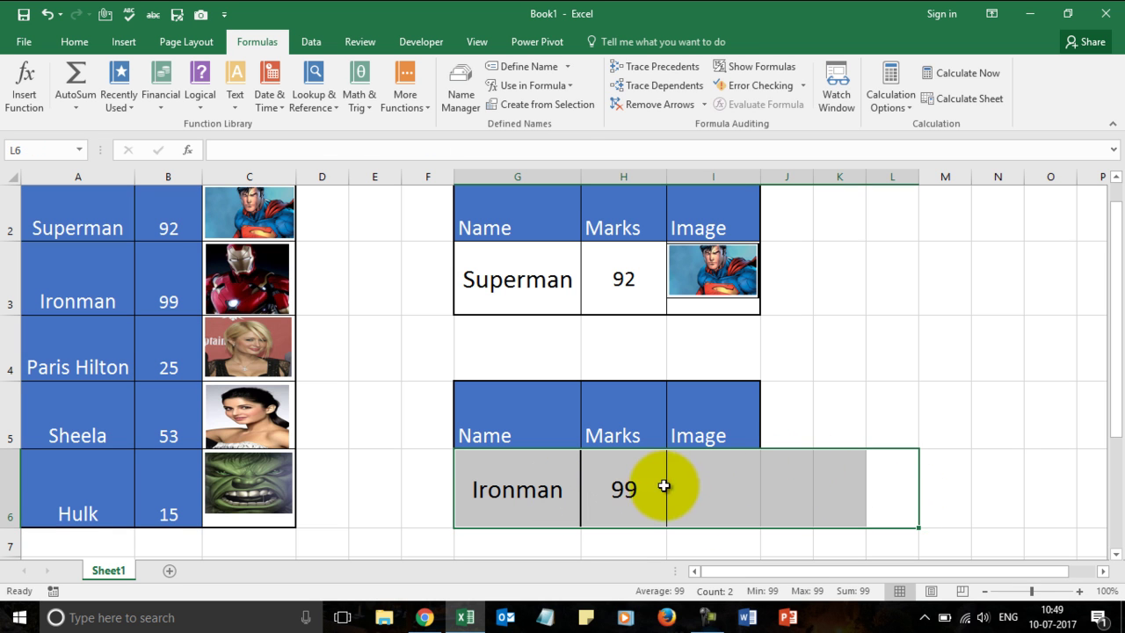
{"action": "left_click", "coordinate": [635, 486]}
{"action": "double_click", "coordinate": [636, 486]}
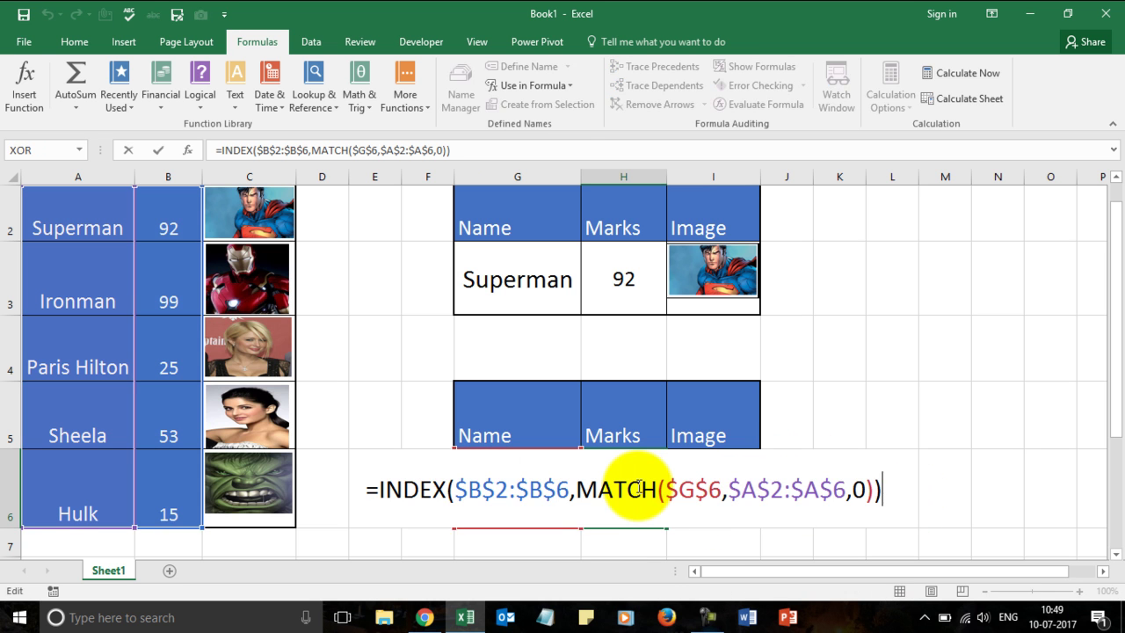
{"action": "left_click_drag", "start_coordinate": [891, 479], "coordinate": [372, 484]}
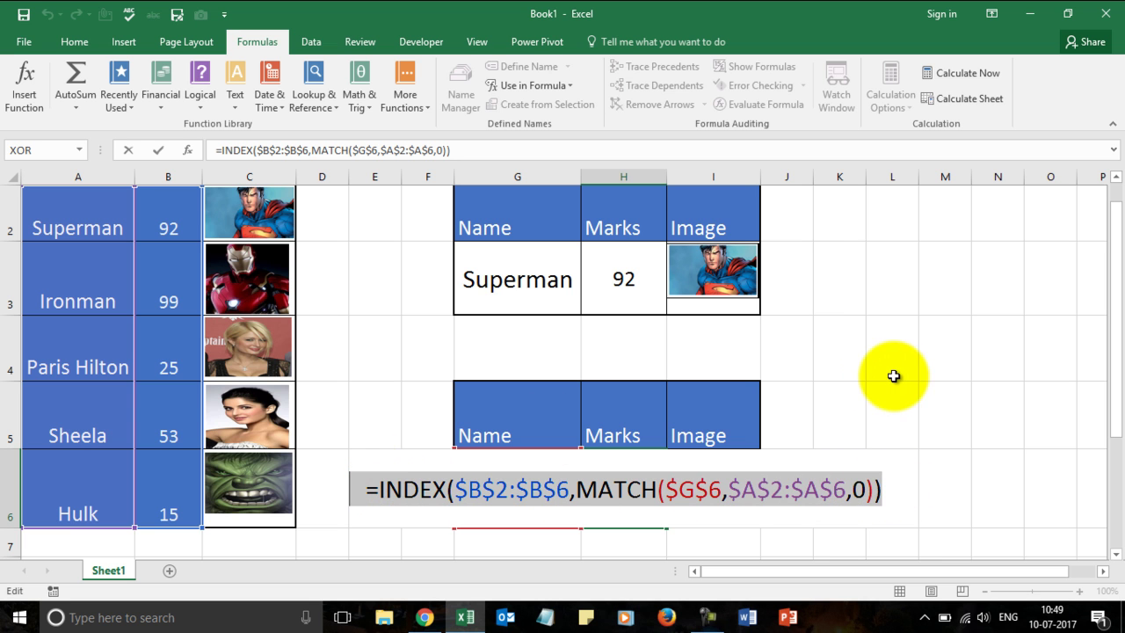
{"action": "key", "text": "ctrl+Return"}
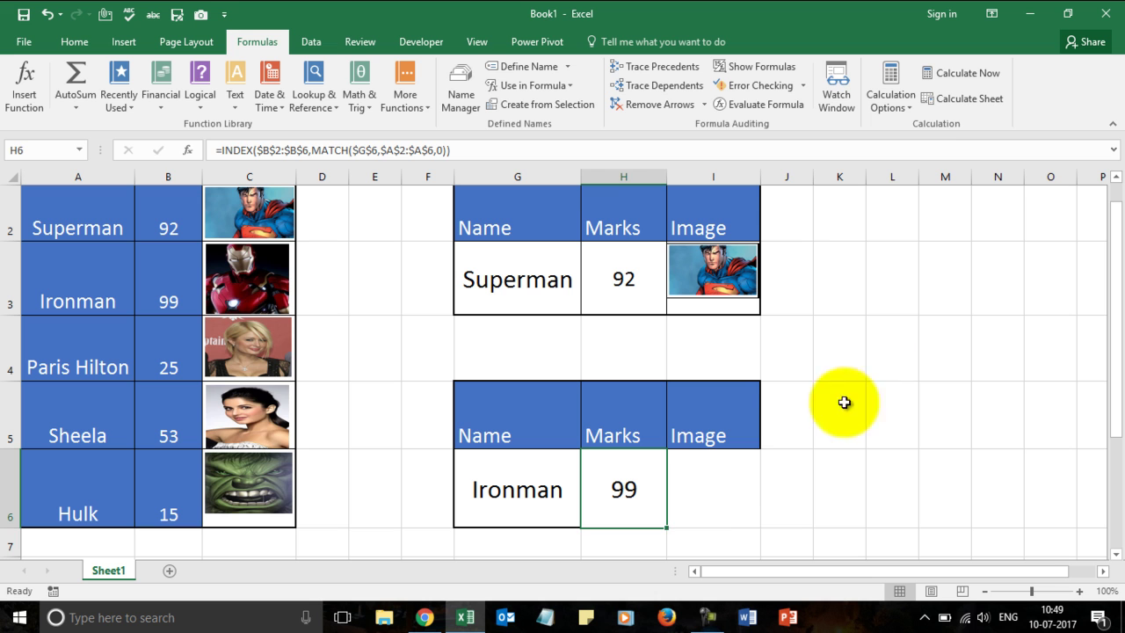
{"action": "left_click", "coordinate": [710, 472]}
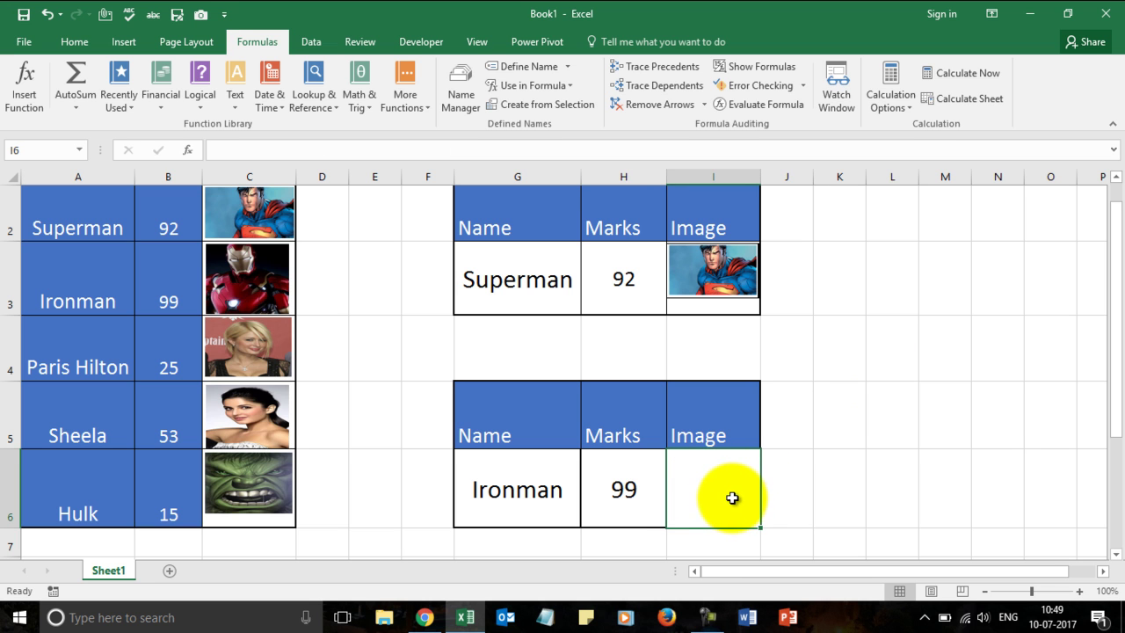
Check the defined names Image, Picture_lookup and Picure in Name Manager without changes
{"action": "left_click", "coordinate": [510, 66]}
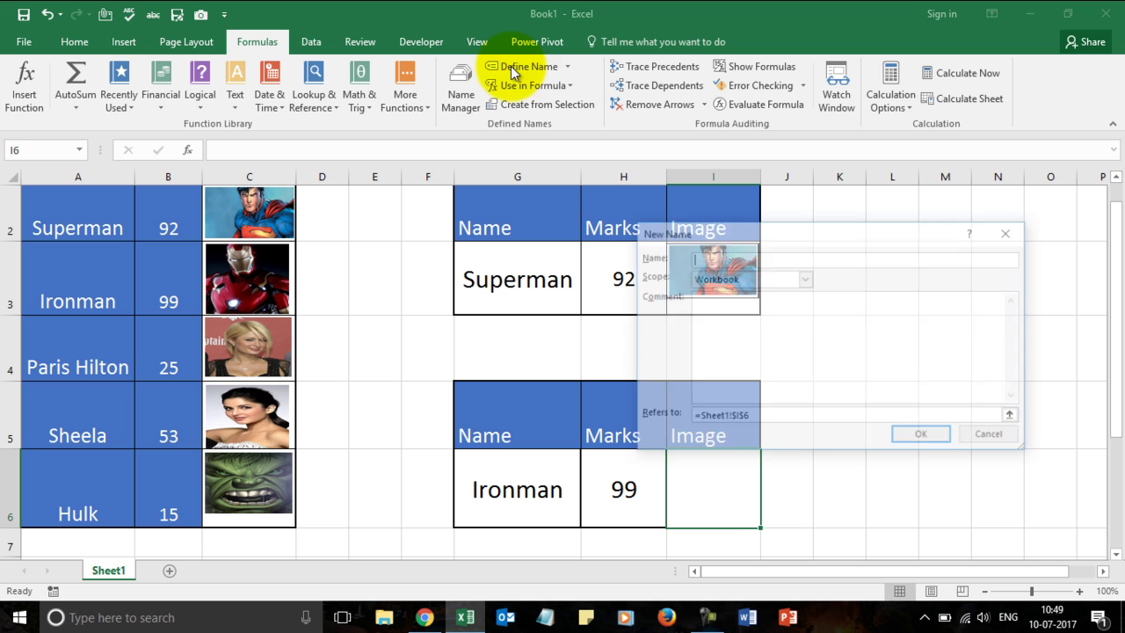
{"action": "left_click", "coordinate": [1008, 234]}
{"action": "left_click", "coordinate": [459, 80]}
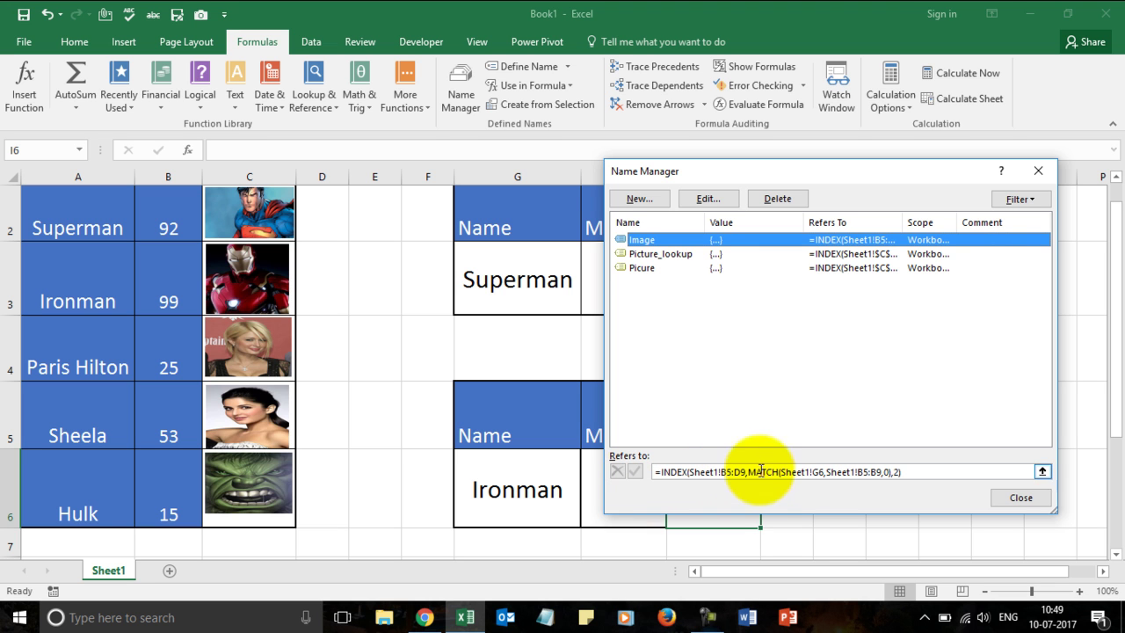
{"action": "left_click", "coordinate": [1037, 172]}
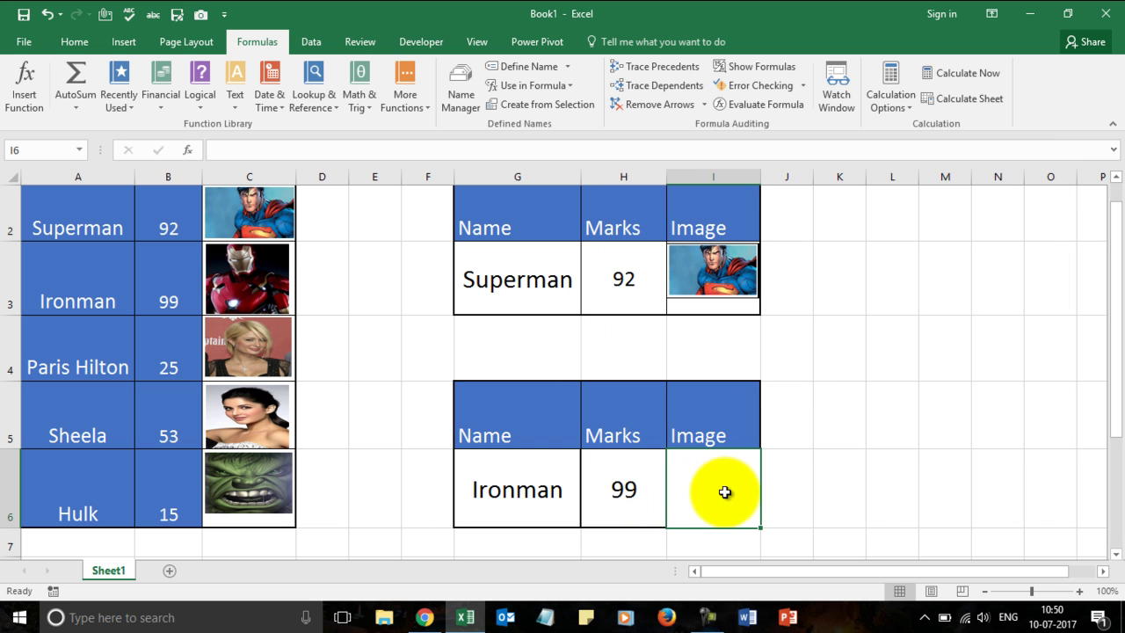
Leave cell I6 unedited, select K5, and switch to the browser
{"action": "left_click", "coordinate": [265, 146]}
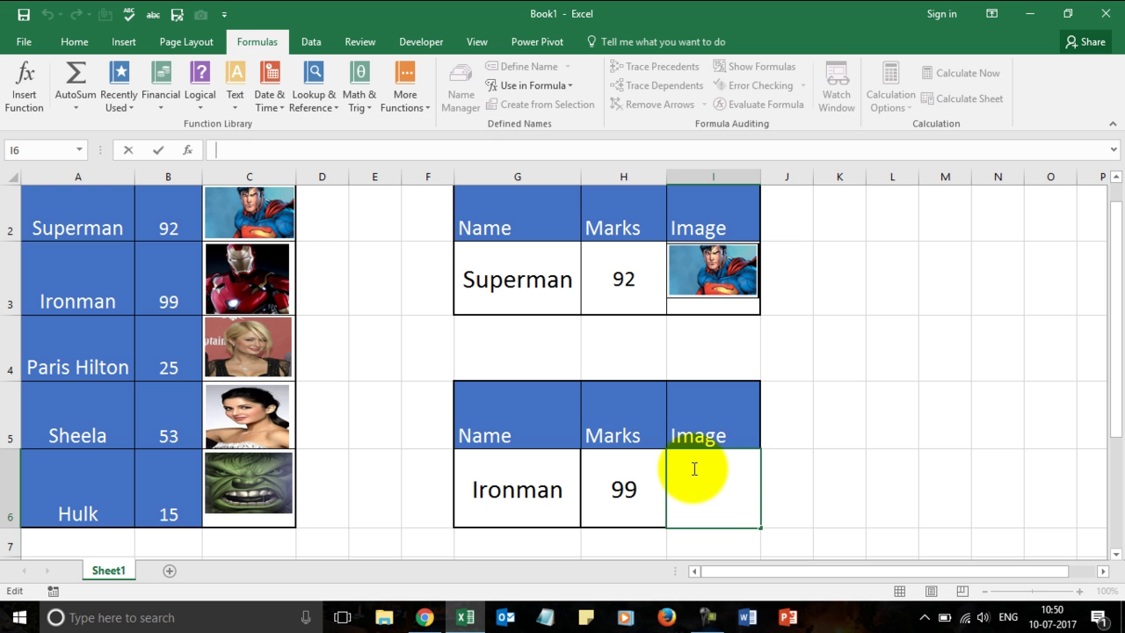
{"action": "left_click", "coordinate": [835, 427]}
{"action": "scroll", "coordinate": [839, 386], "scroll_direction": "up", "scroll_amount": 1}
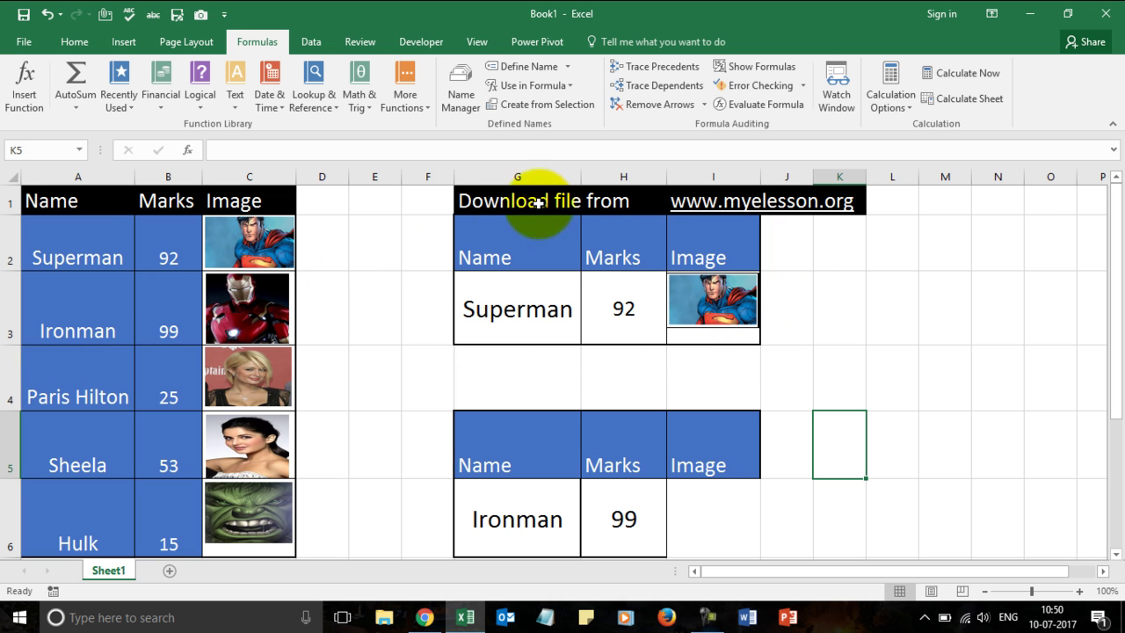
{"action": "left_click", "coordinate": [424, 615]}
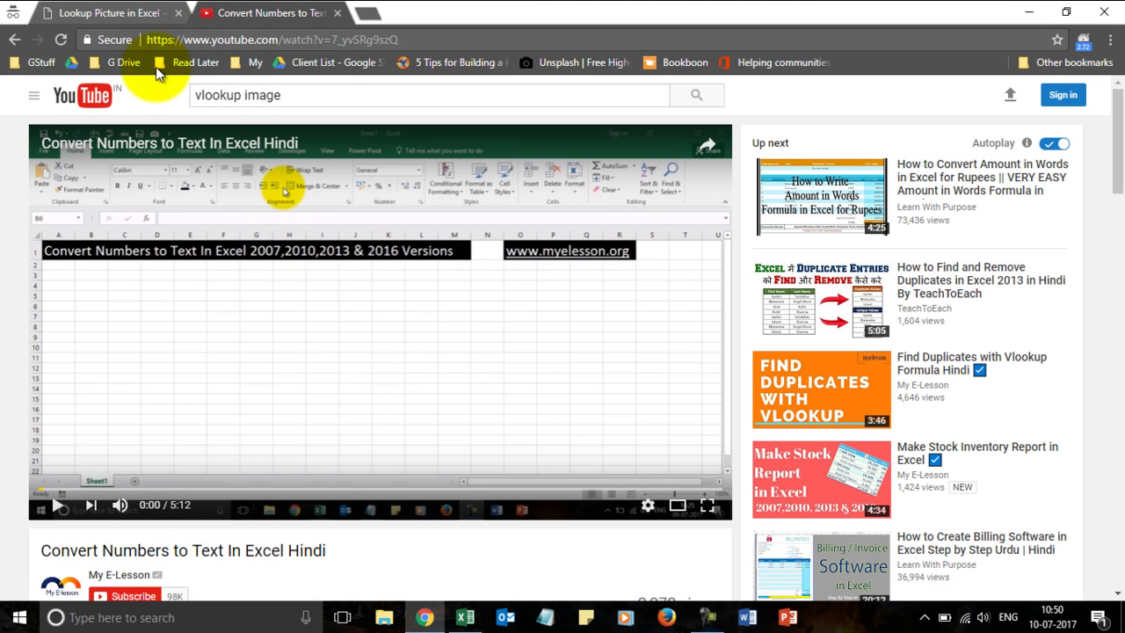
Read through the Lookup Picture in Excel article after dismissing its course popup
{"action": "left_click", "coordinate": [105, 12]}
{"action": "left_click", "coordinate": [921, 130]}
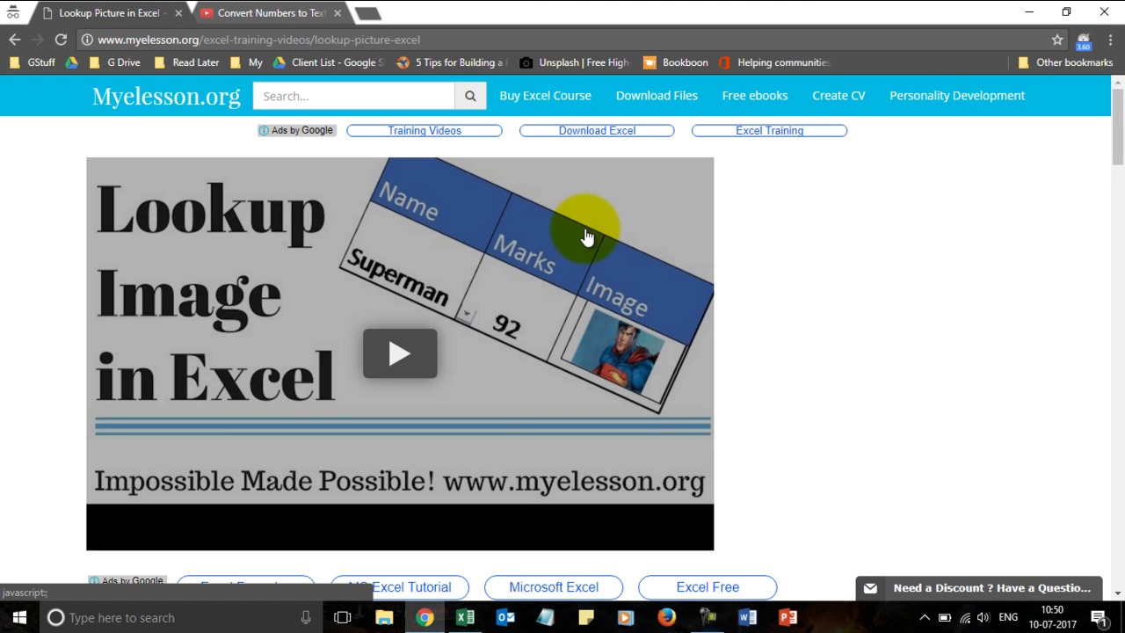
{"action": "scroll", "coordinate": [251, 369], "scroll_direction": "down", "scroll_amount": 1}
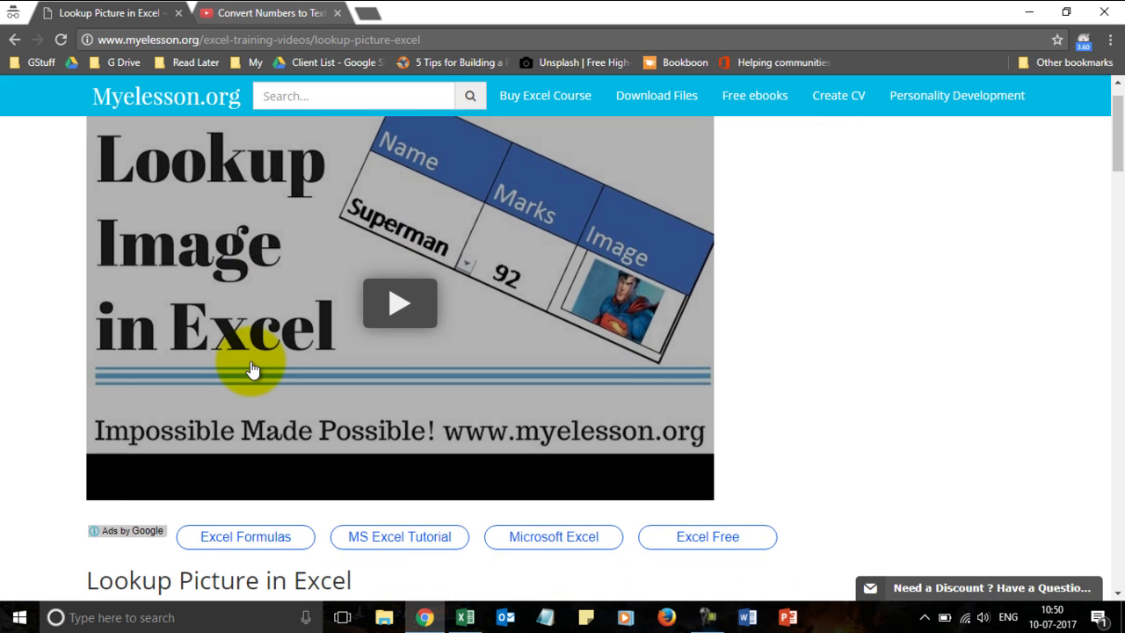
{"action": "scroll", "coordinate": [250, 369], "scroll_direction": "down", "scroll_amount": 2}
{"action": "scroll", "coordinate": [285, 351], "scroll_direction": "down", "scroll_amount": 10}
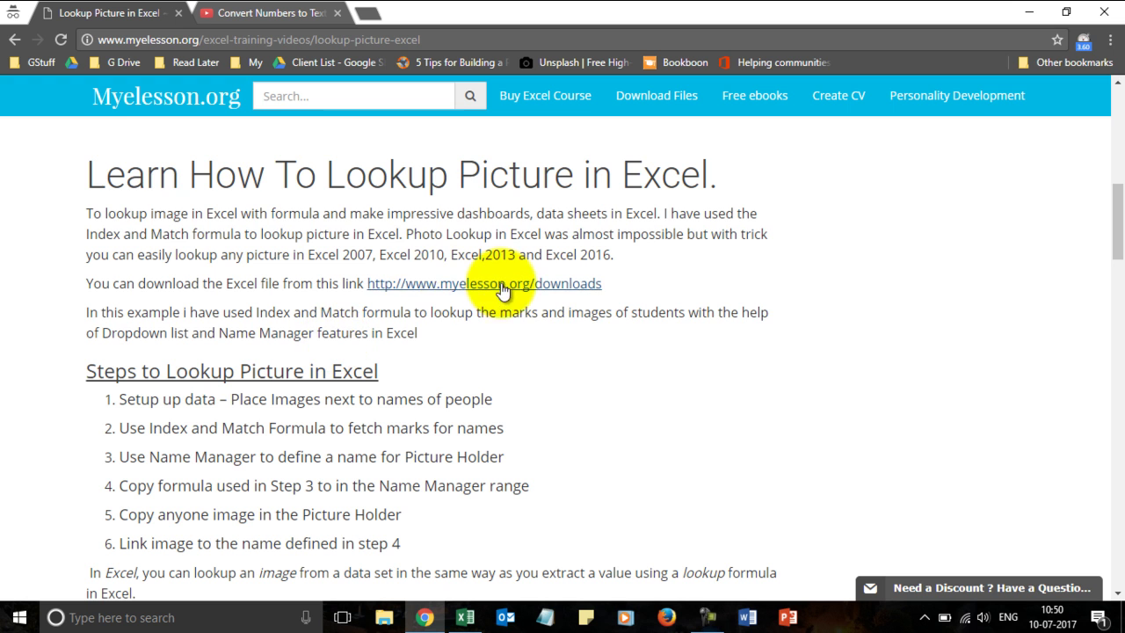
{"action": "scroll", "coordinate": [509, 334], "scroll_direction": "down", "scroll_amount": 1}
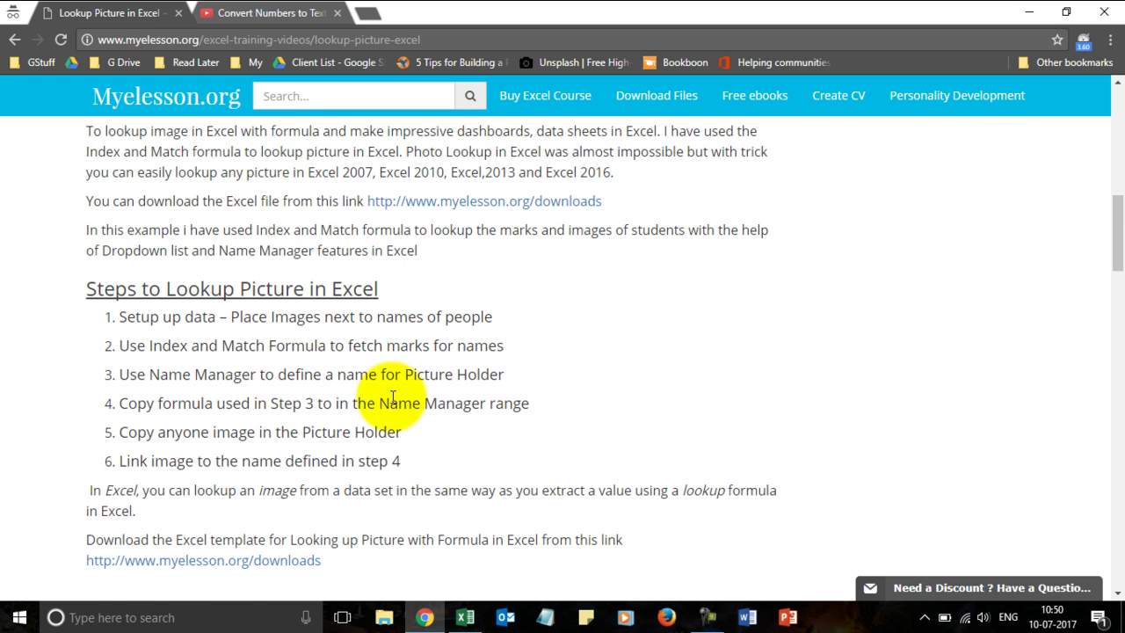
{"action": "scroll", "coordinate": [413, 404], "scroll_direction": "down", "scroll_amount": 2}
{"action": "scroll", "coordinate": [334, 400], "scroll_direction": "down", "scroll_amount": 3}
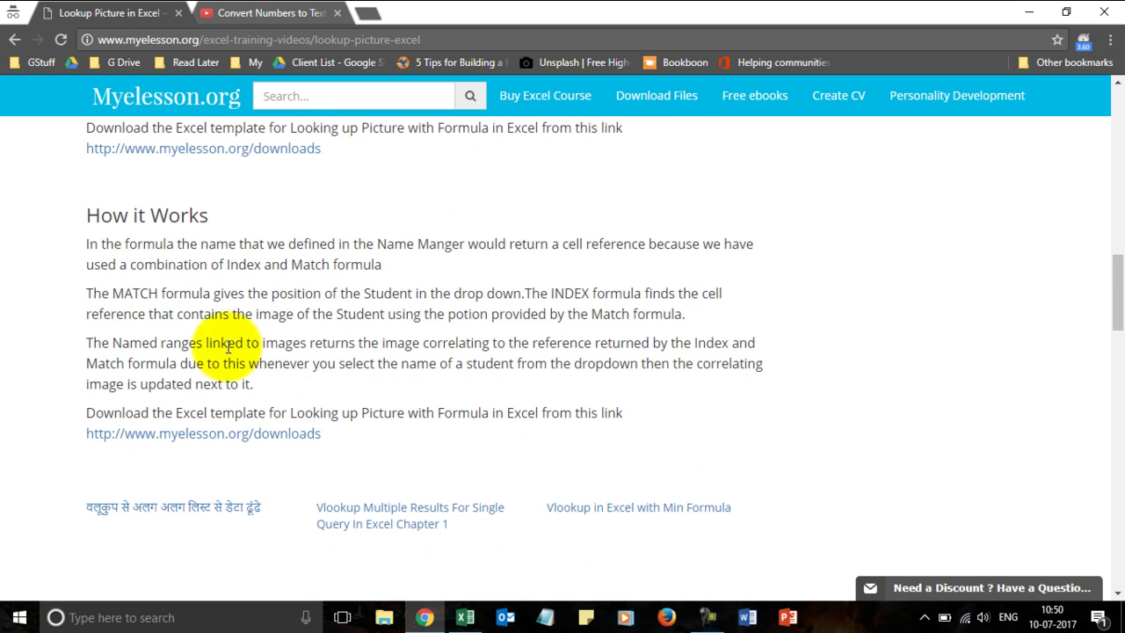
{"action": "scroll", "coordinate": [439, 351], "scroll_direction": "up", "scroll_amount": 10}
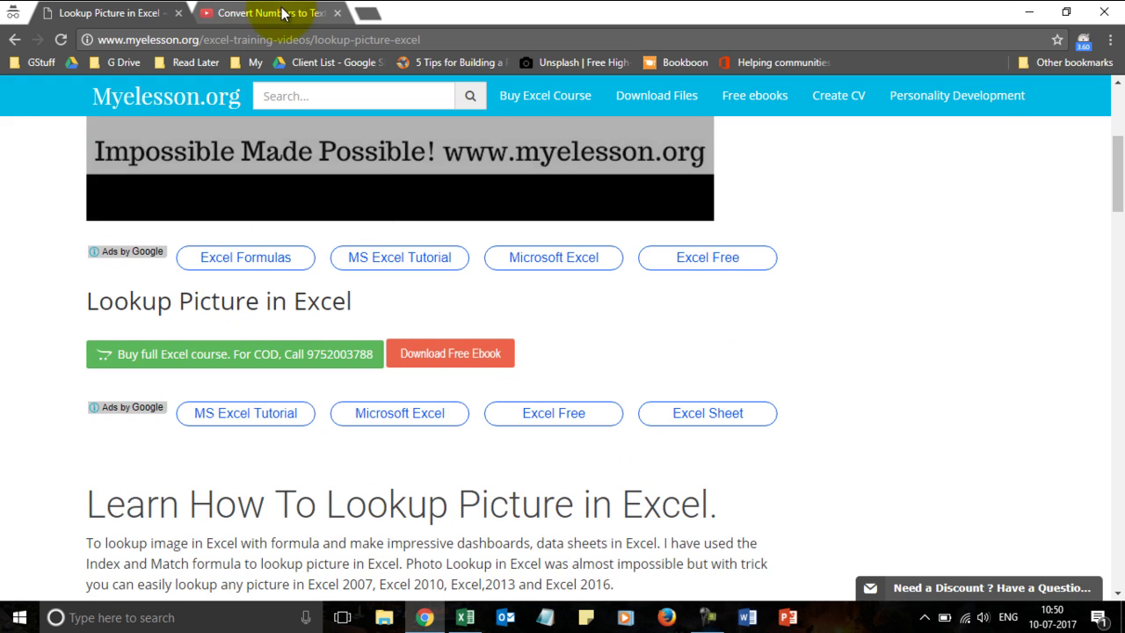
Read the YouTube video's full description, then return to the Excel workbook
{"action": "left_click", "coordinate": [268, 12]}
{"action": "scroll", "coordinate": [317, 309], "scroll_direction": "down", "scroll_amount": 3}
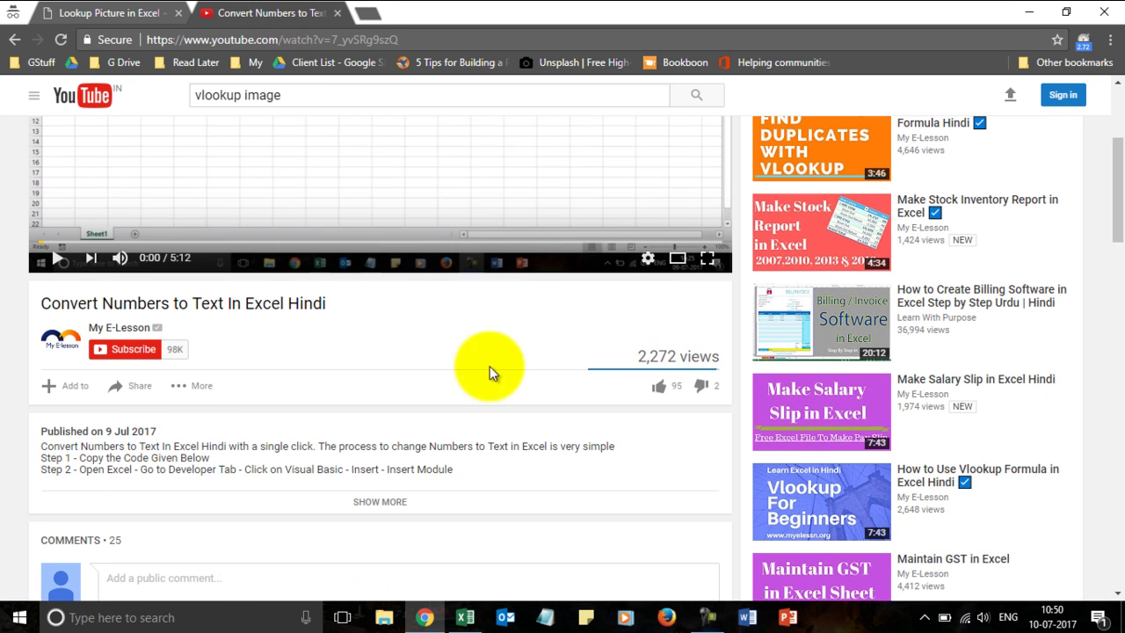
{"action": "scroll", "coordinate": [281, 465], "scroll_direction": "down", "scroll_amount": 5}
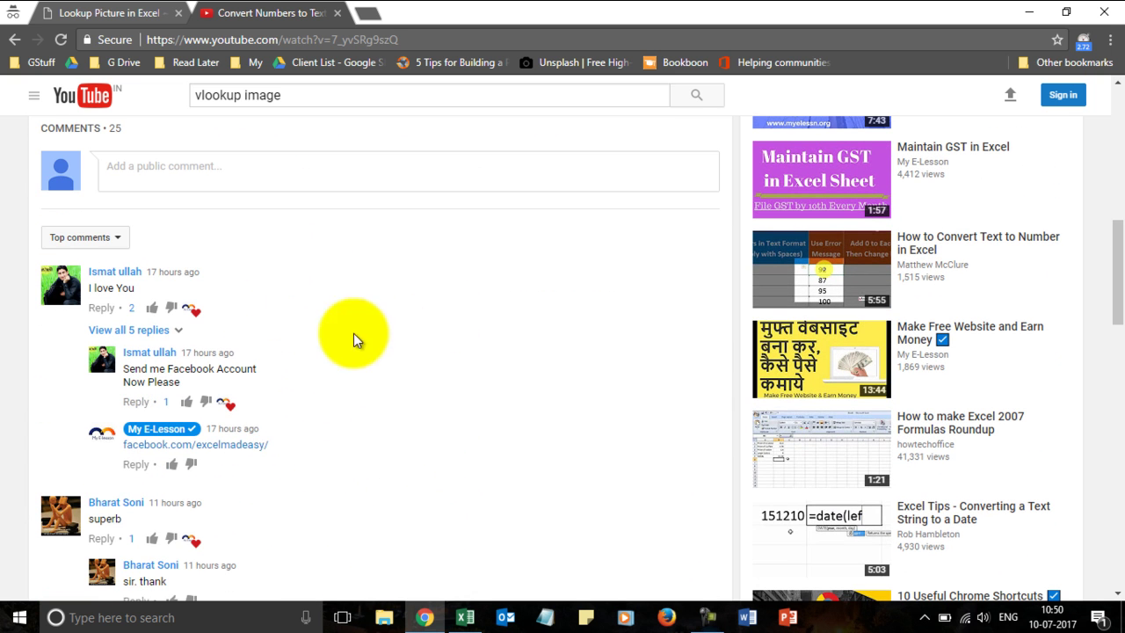
{"action": "scroll", "coordinate": [339, 371], "scroll_direction": "up", "scroll_amount": 5}
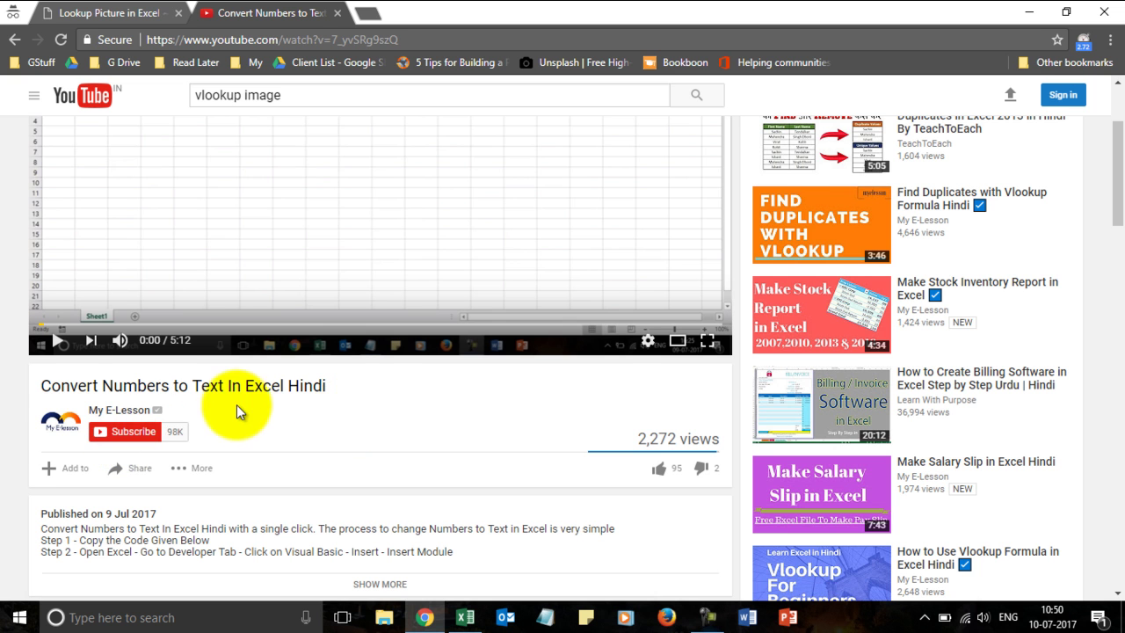
{"action": "scroll", "coordinate": [364, 431], "scroll_direction": "down", "scroll_amount": 2}
{"action": "left_click", "coordinate": [389, 424]}
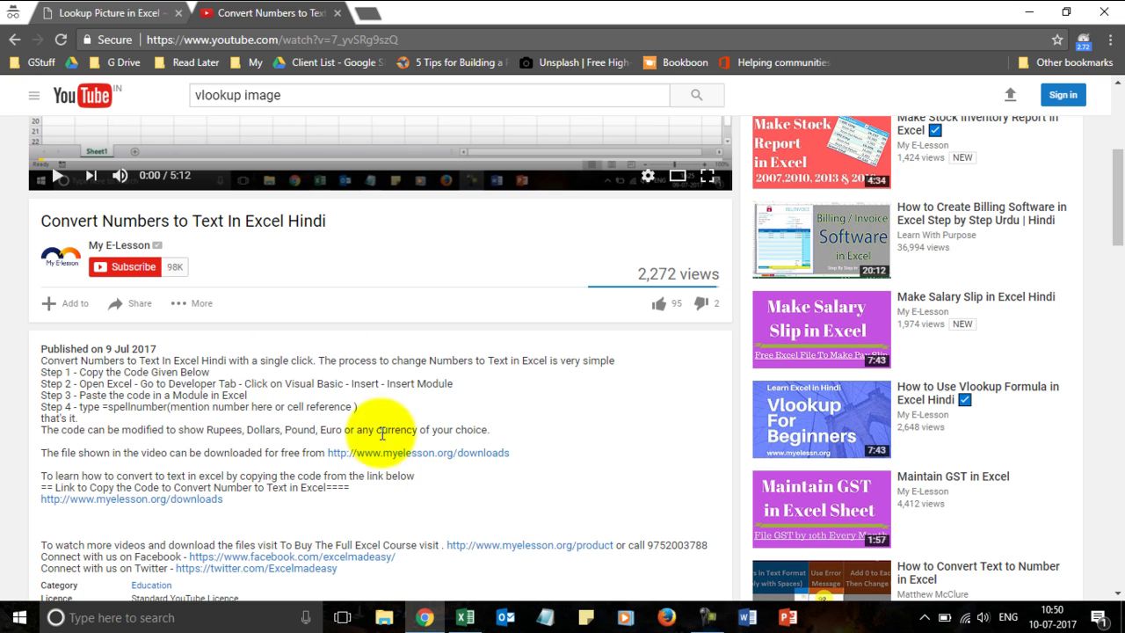
{"action": "scroll", "coordinate": [382, 433], "scroll_direction": "up", "scroll_amount": 4}
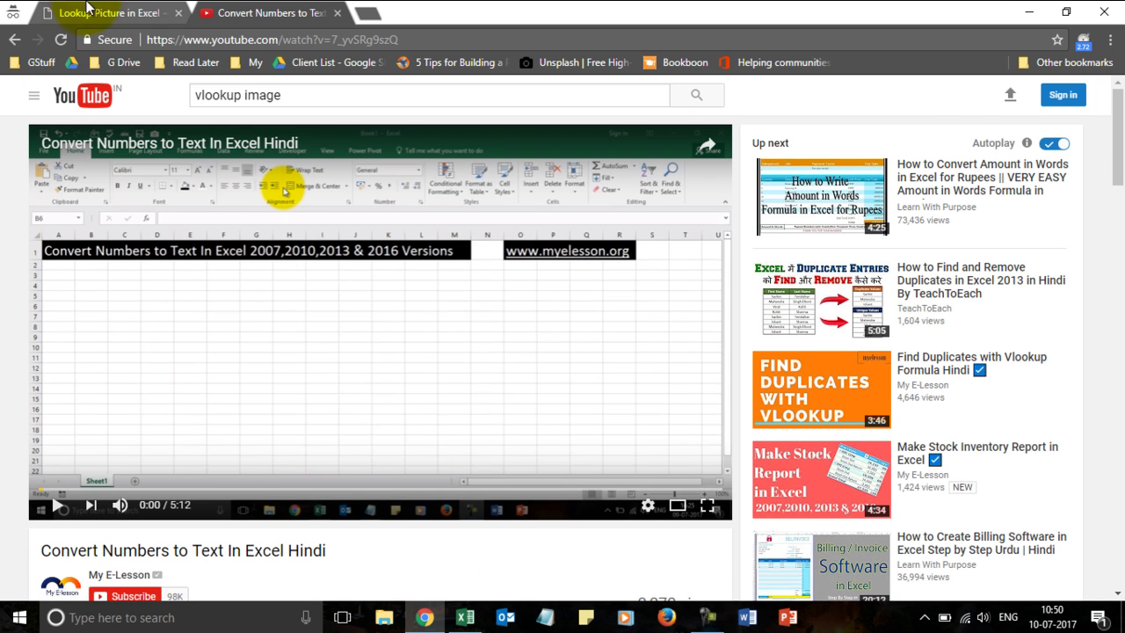
{"action": "left_click", "coordinate": [461, 615]}
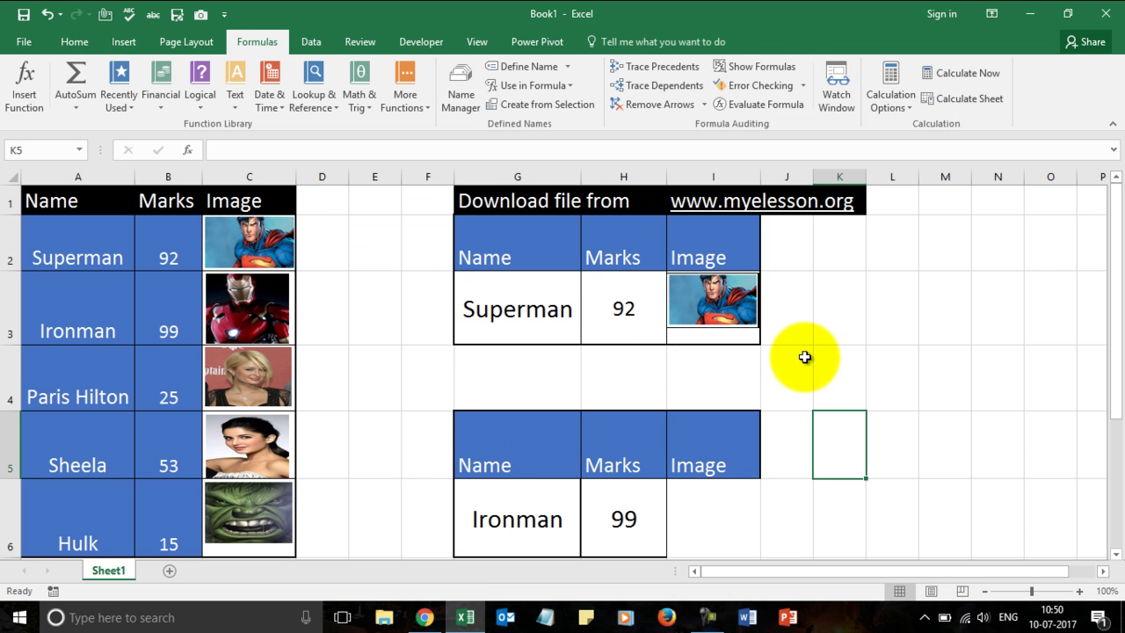